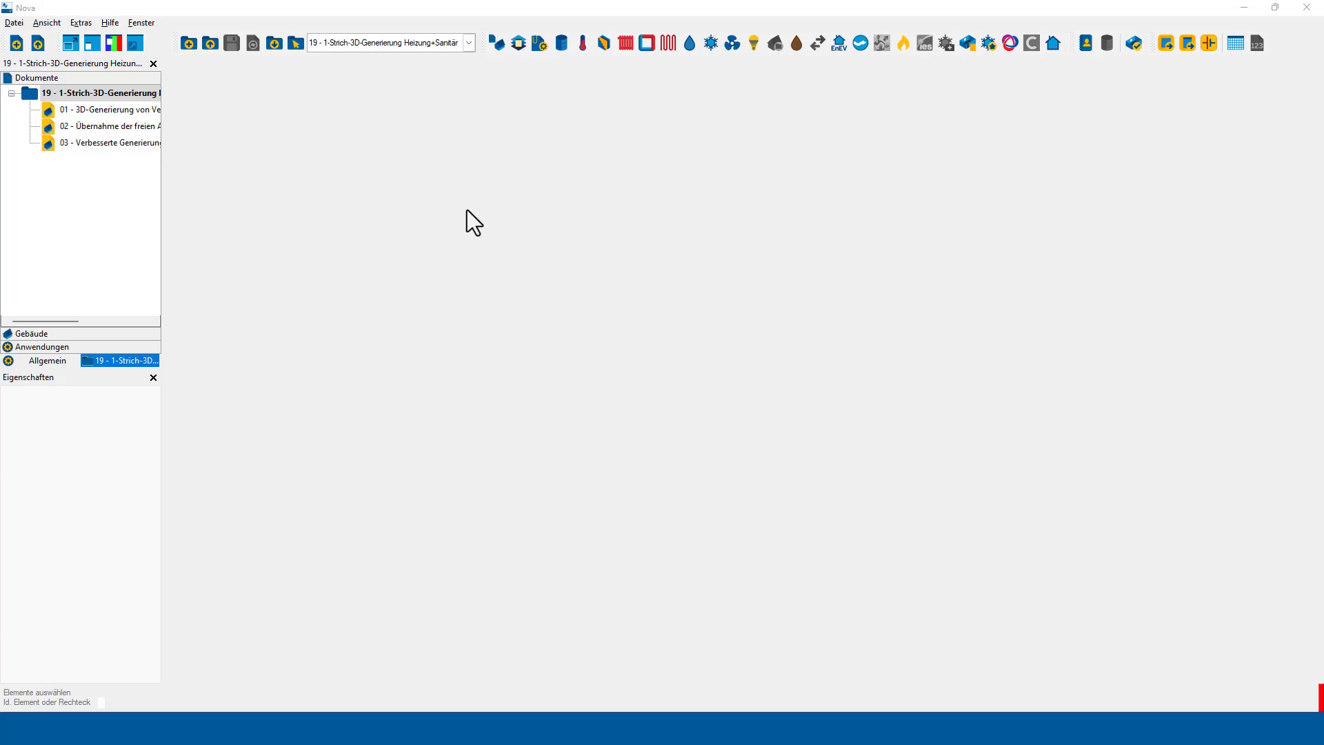
Open drawing 01 and inspect the properties of the supply pipe and shut-off valve.
double_click(137, 110)
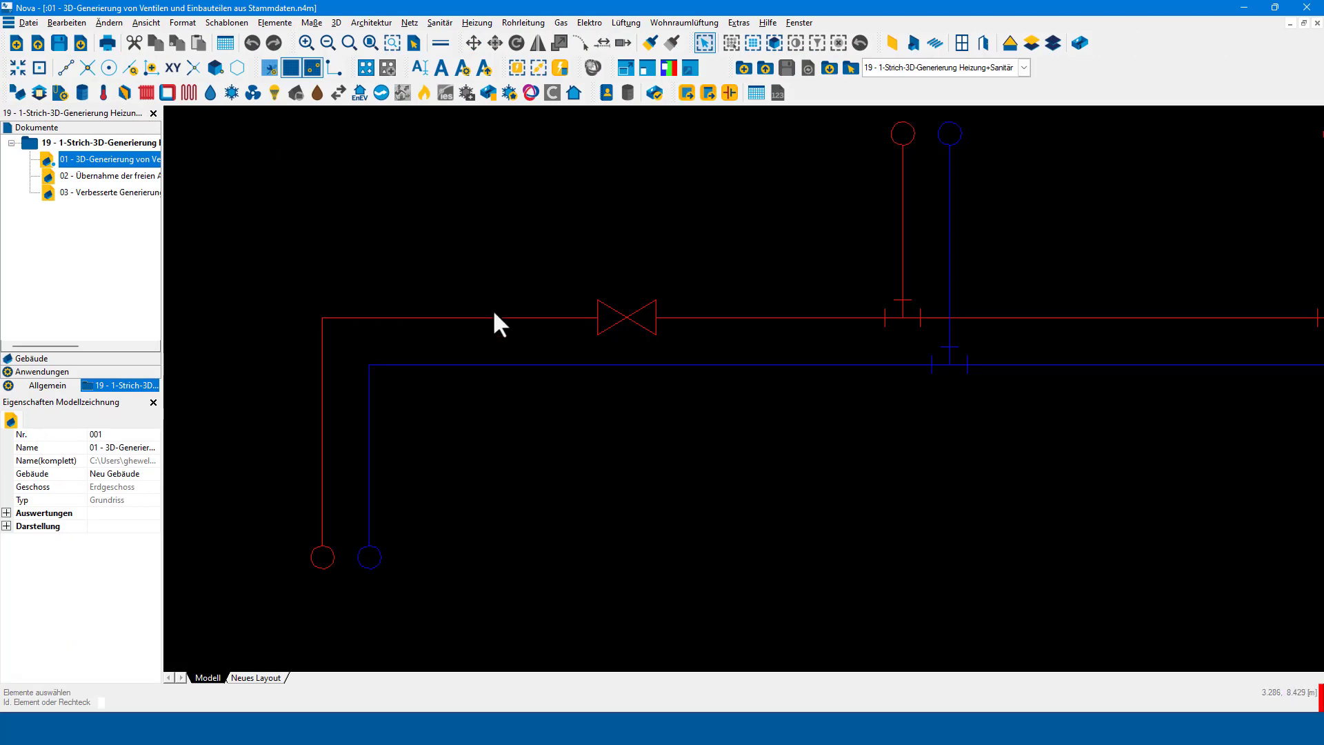
left_click(501, 328)
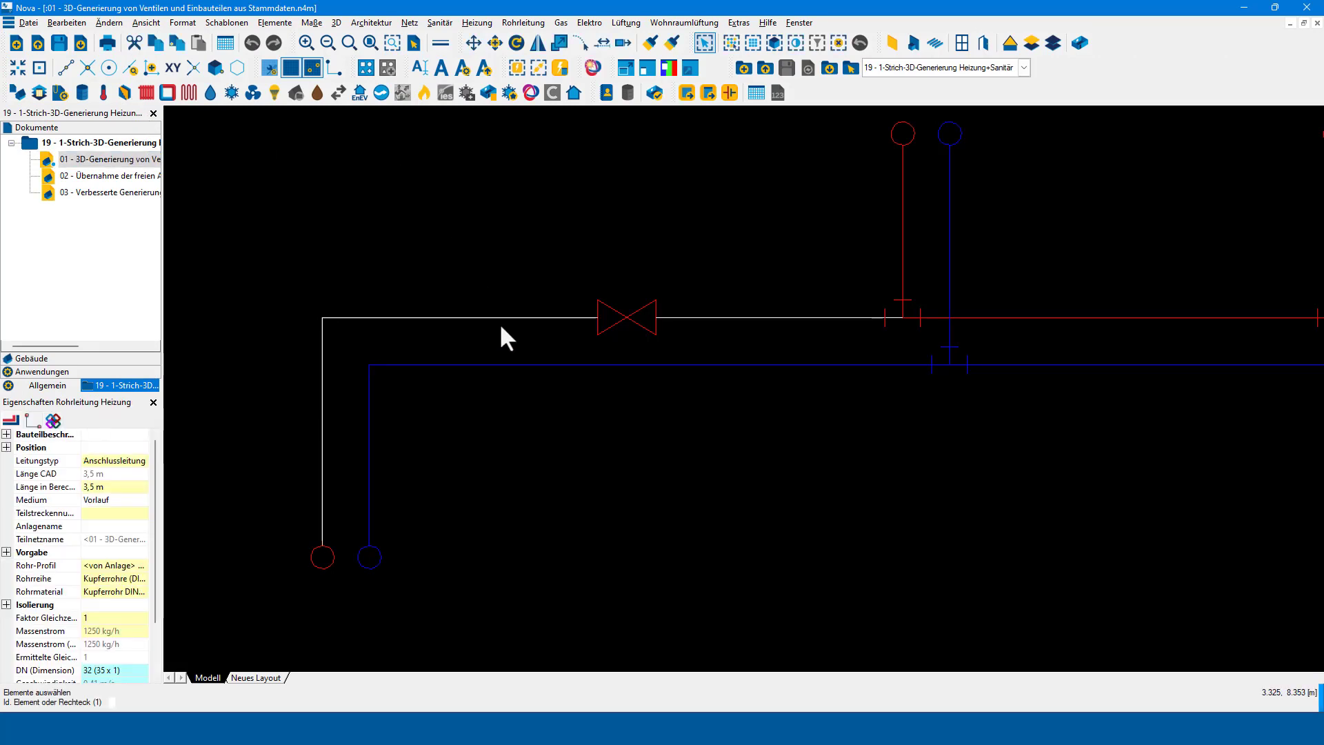
left_click(606, 303)
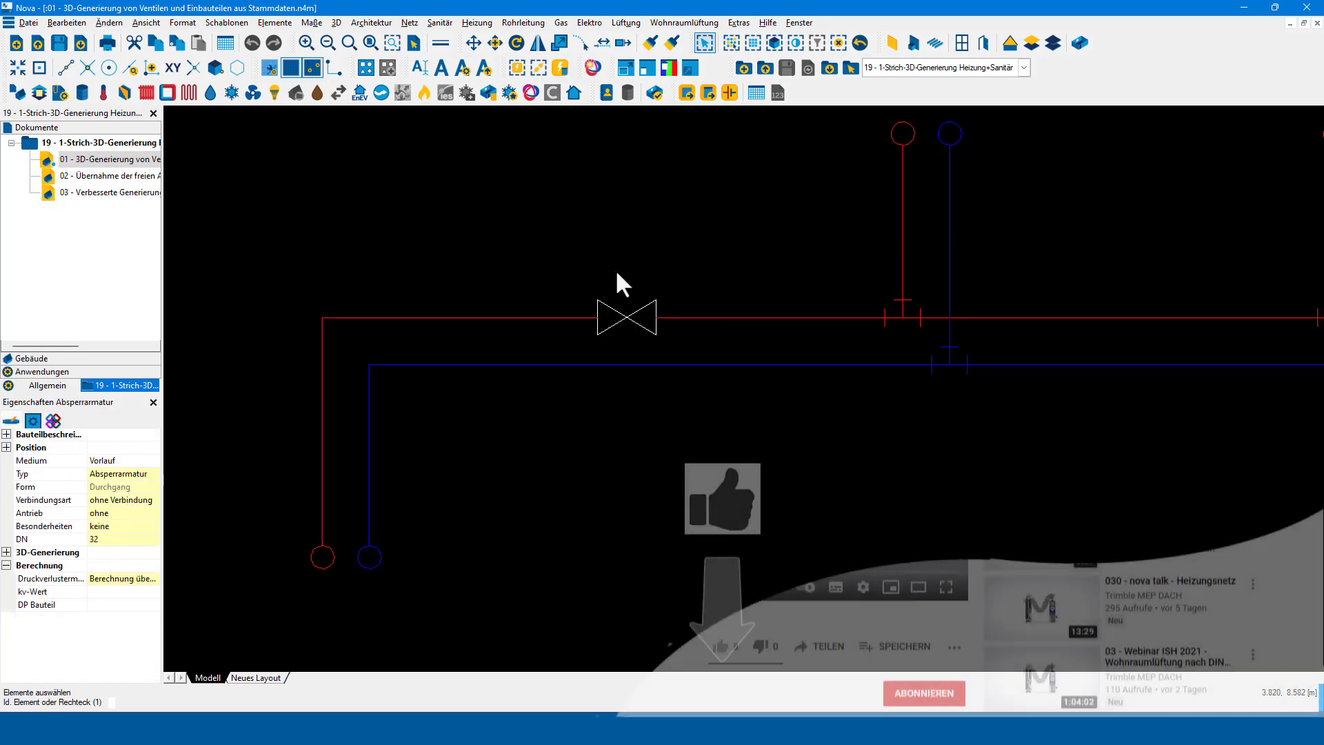
key("Escape")
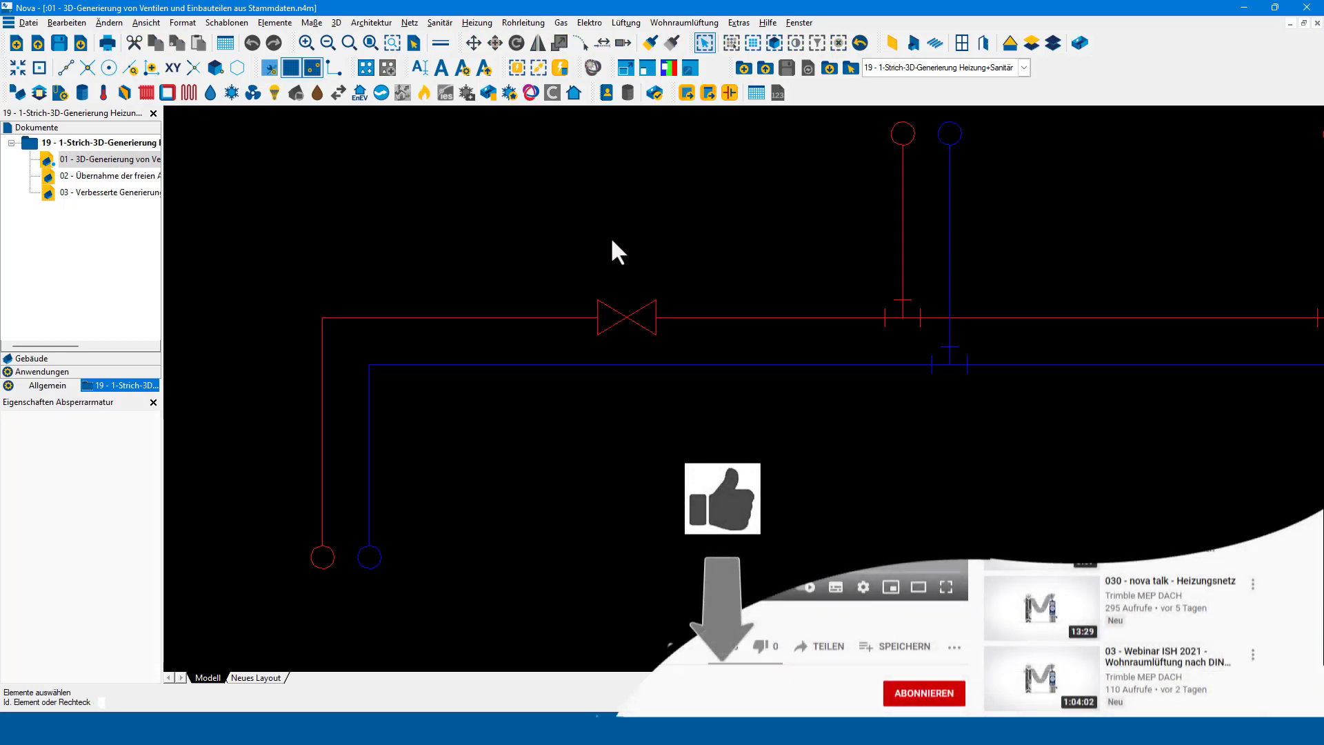
Run Heizung > Netz generieren on the network into drawing 01, keeping the single-line layer.
left_click(476, 23)
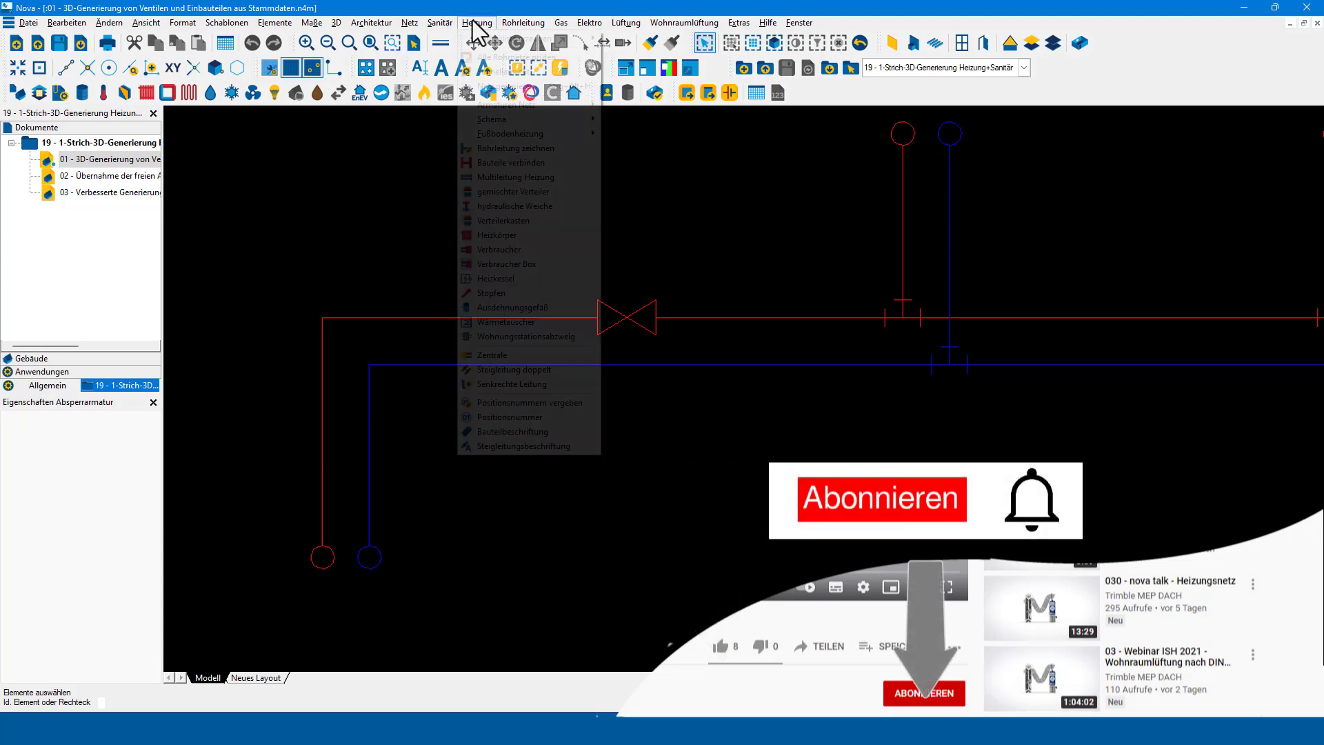
left_click(503, 88)
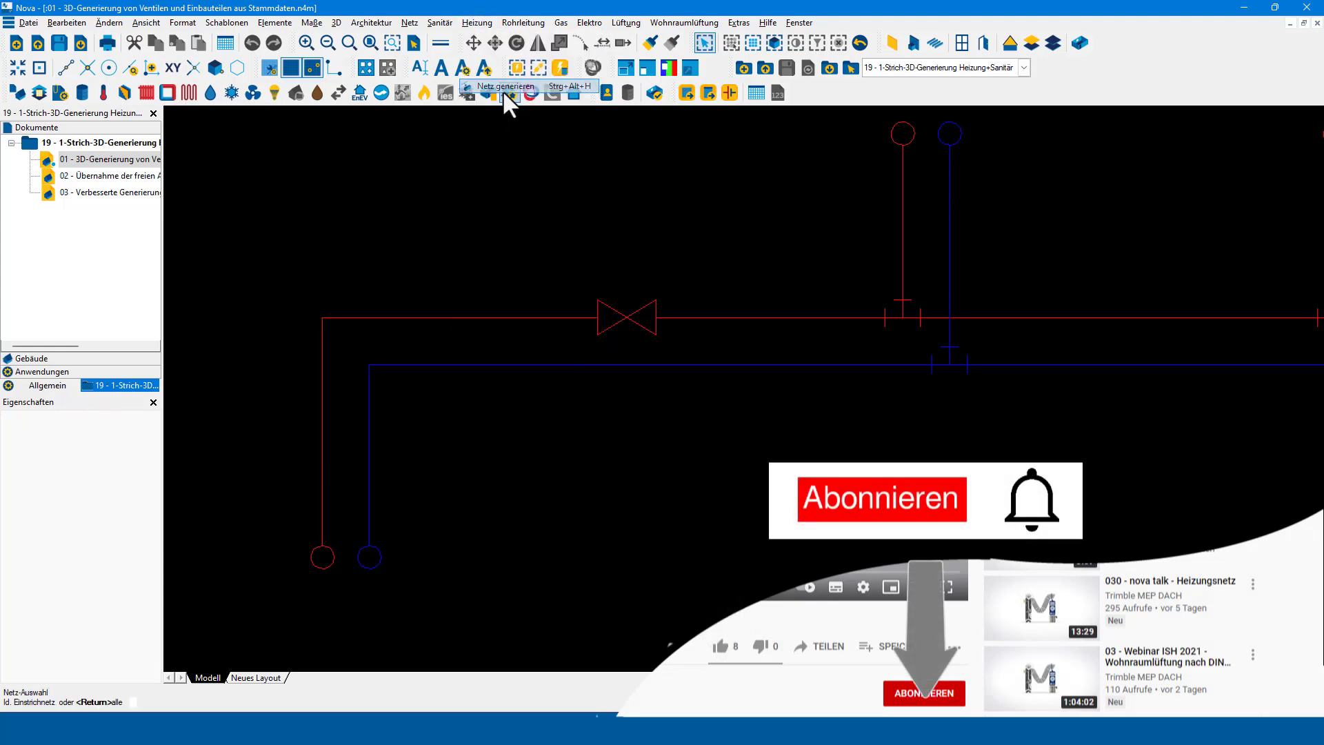
left_click(525, 321)
left_click(690, 324)
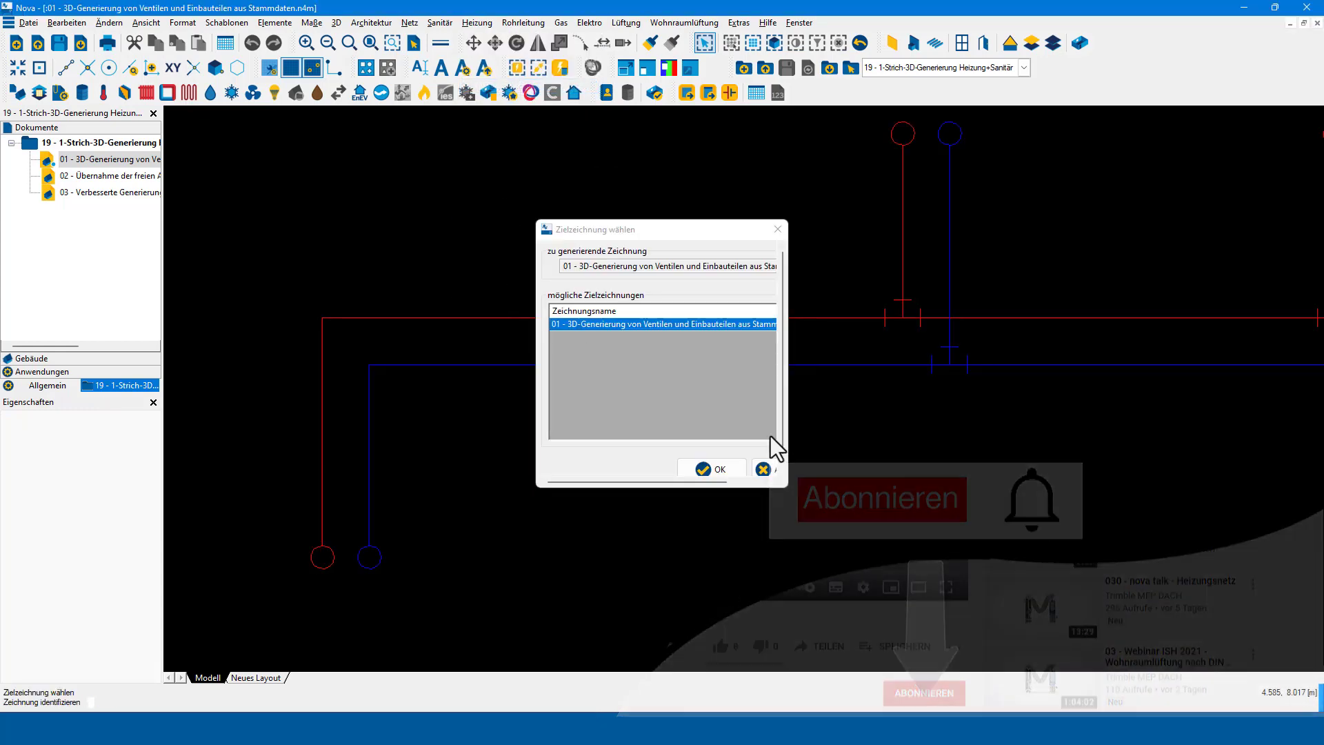
left_click(730, 471)
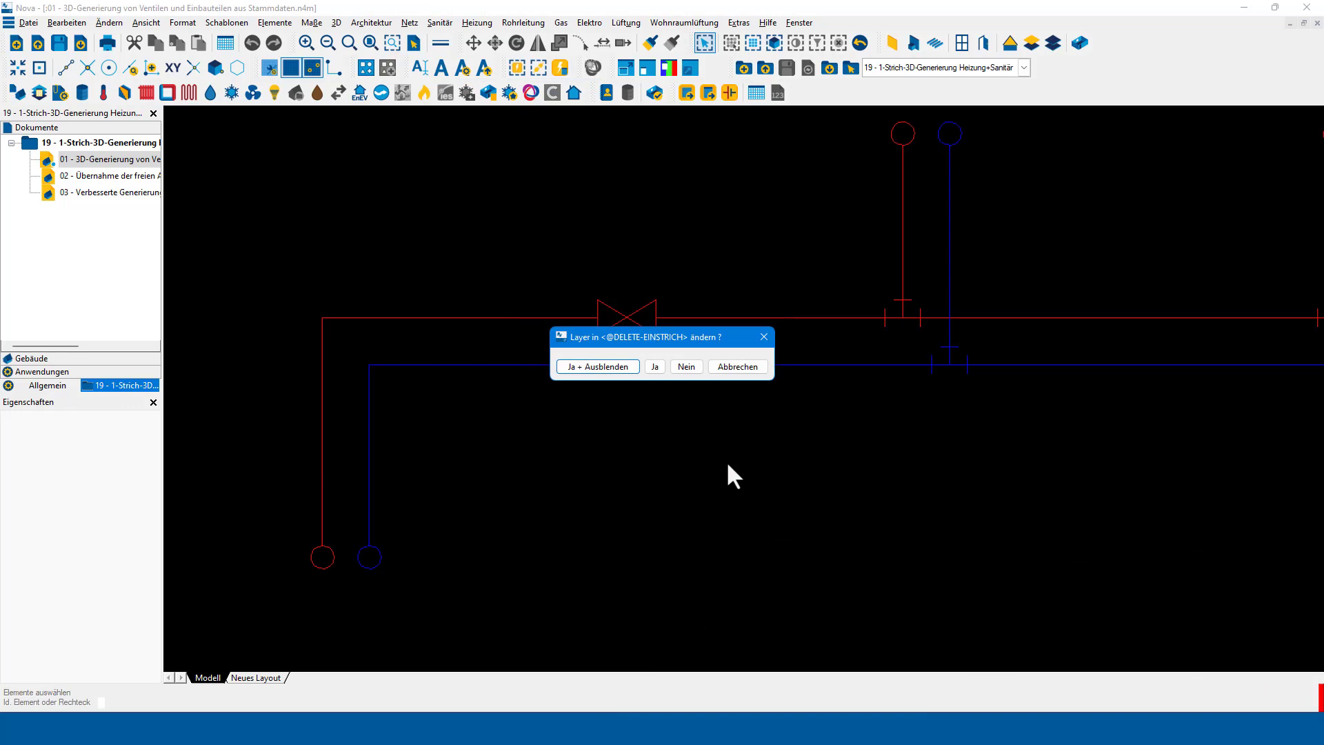
left_click(686, 366)
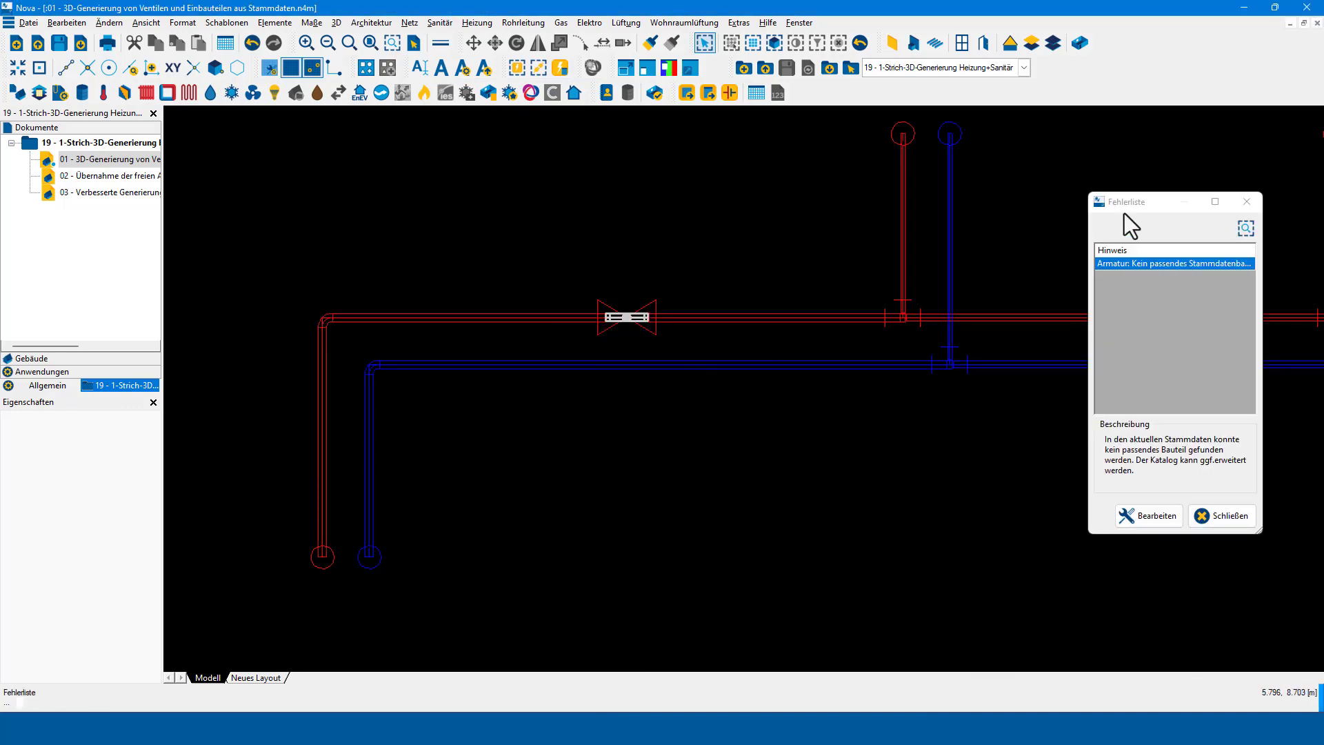
Move and widen the Fehlerliste to read the missing-valve warning, then close it.
left_click_drag(1145, 206, 937, 177)
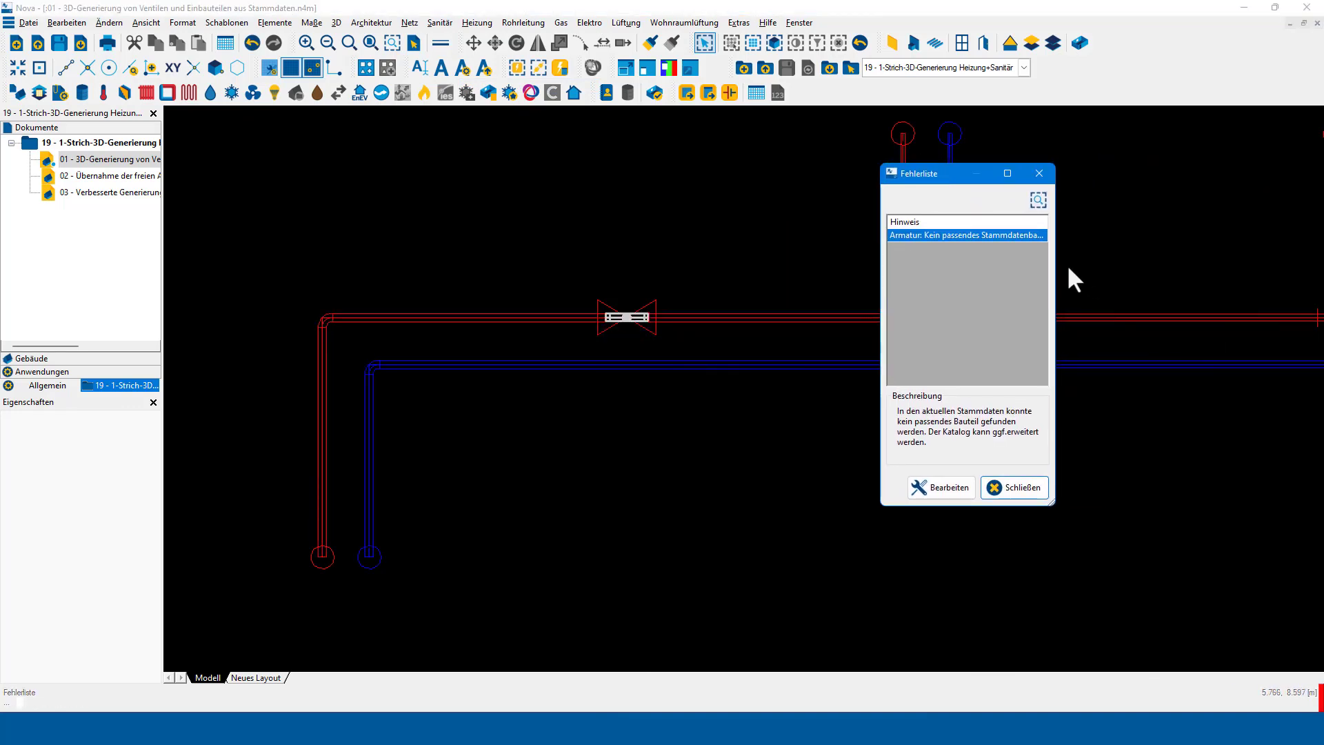
left_click_drag(1054, 262, 1255, 253)
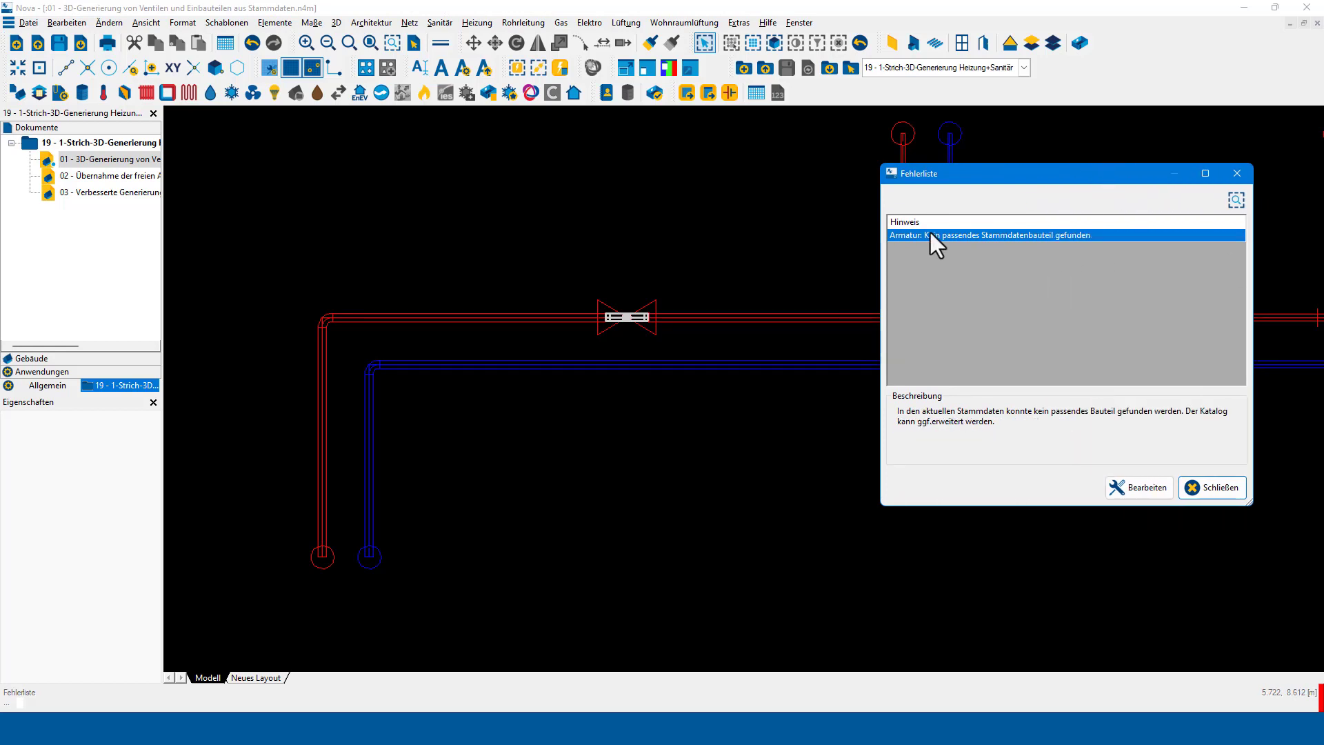
left_click(1239, 181)
Zoom in and confirm the generated valve is a 180 mm DN 32 straight-seat valve with handwheel.
scroll(640, 314, "up", 2)
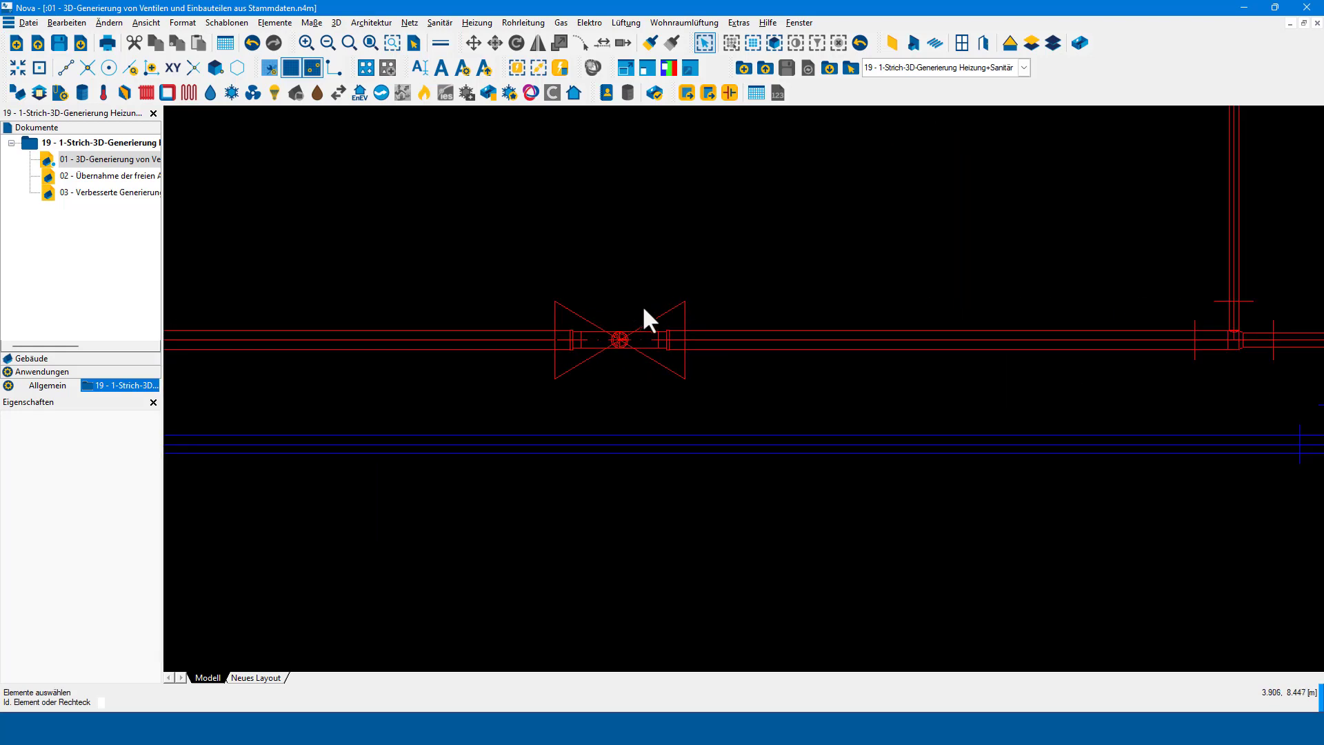
left_click(660, 324)
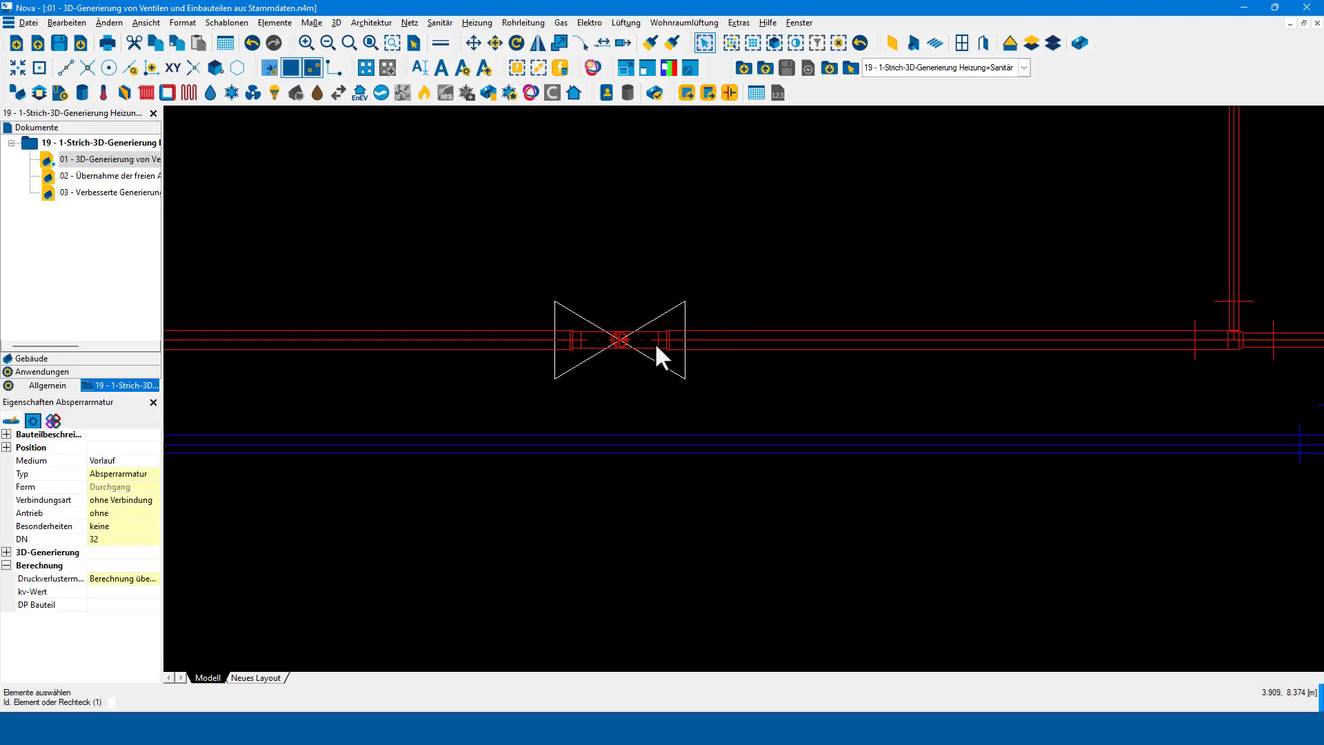
left_click(620, 355)
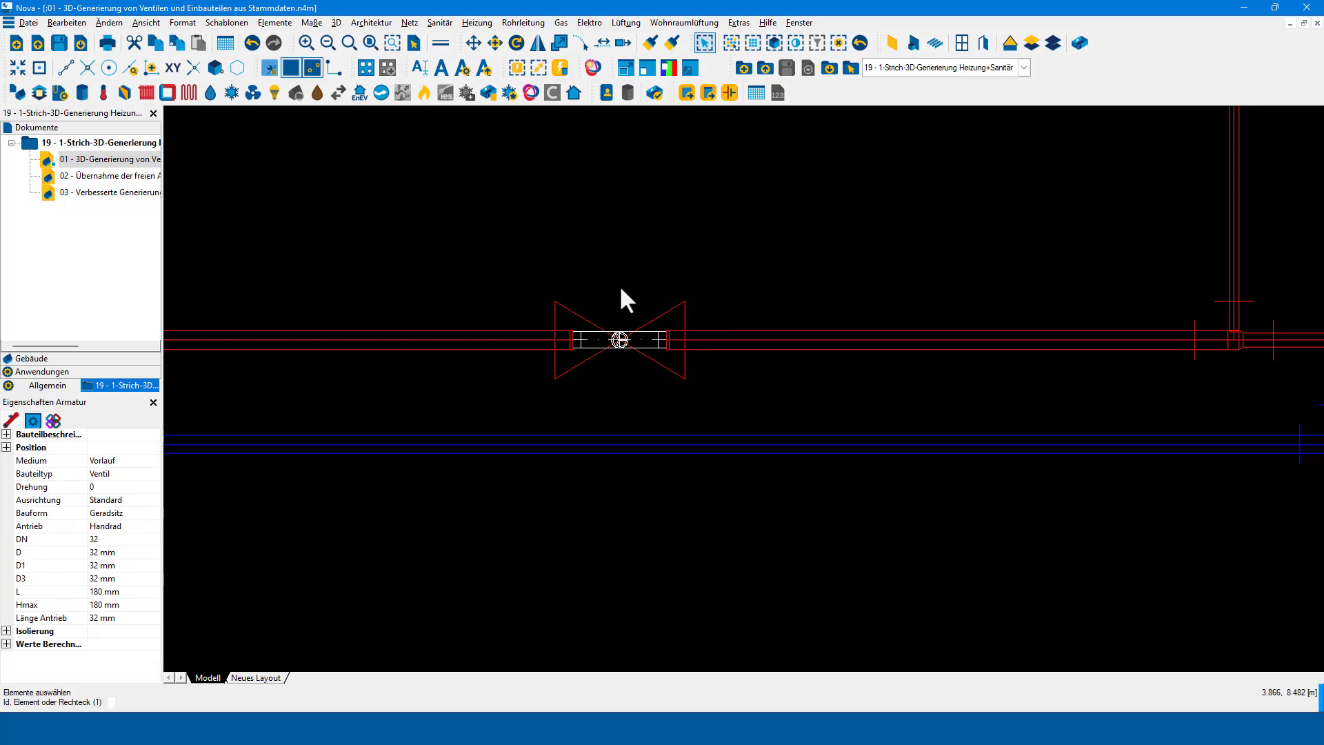
key("Escape")
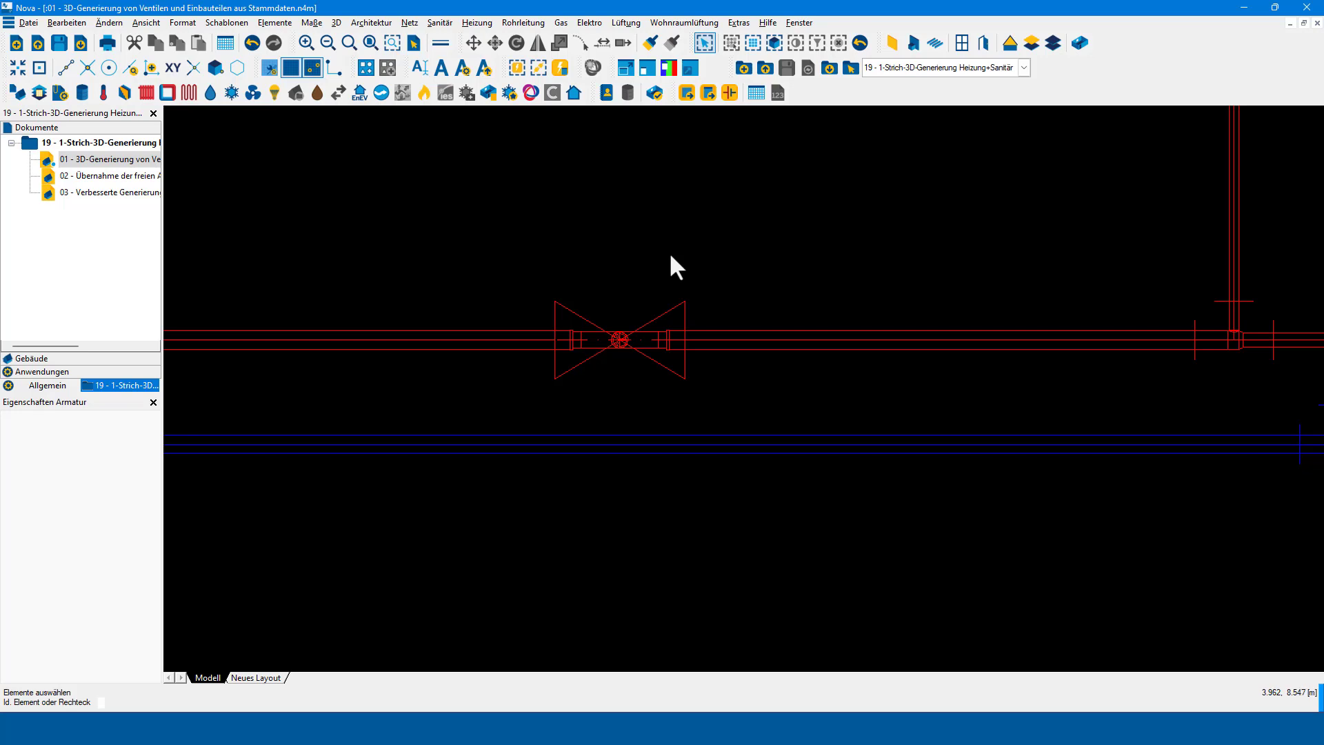
Open the Bauteile platzieren panel and edit the TEST-Trimble user system.
left_click(648, 69)
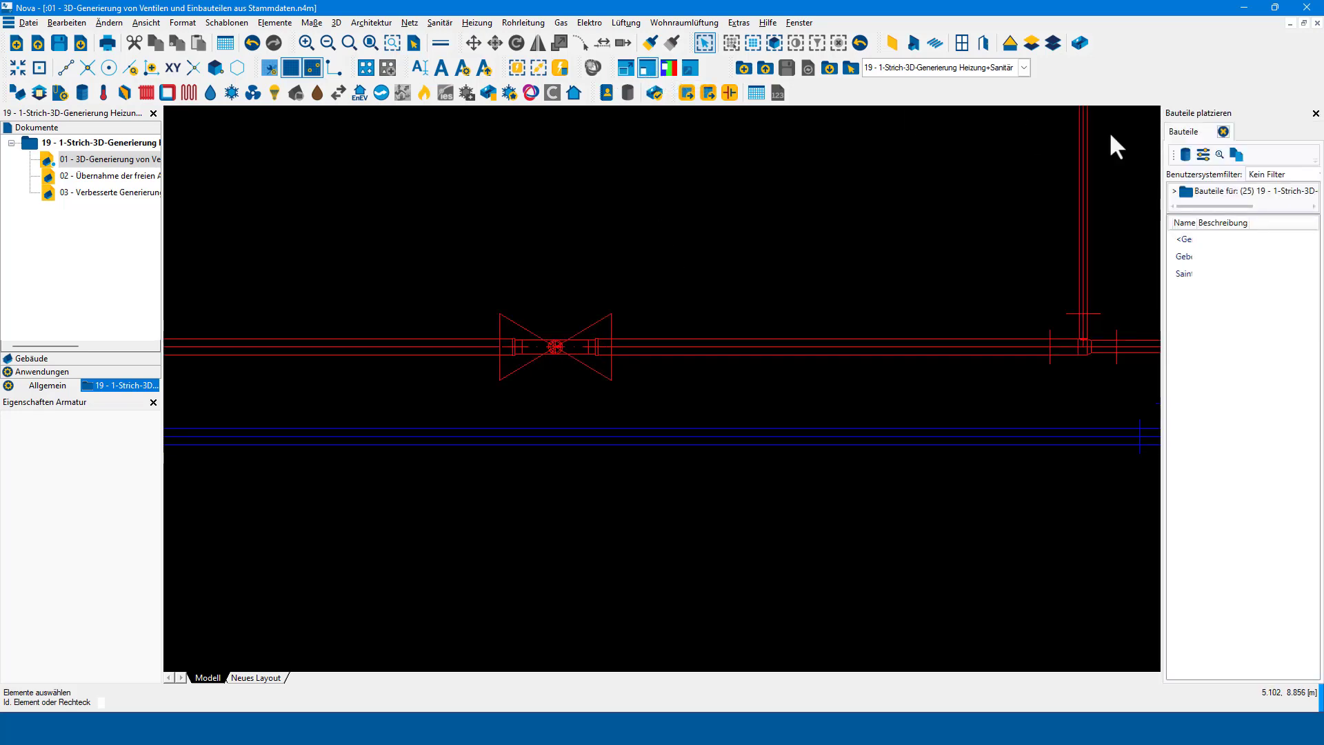
left_click(1202, 155)
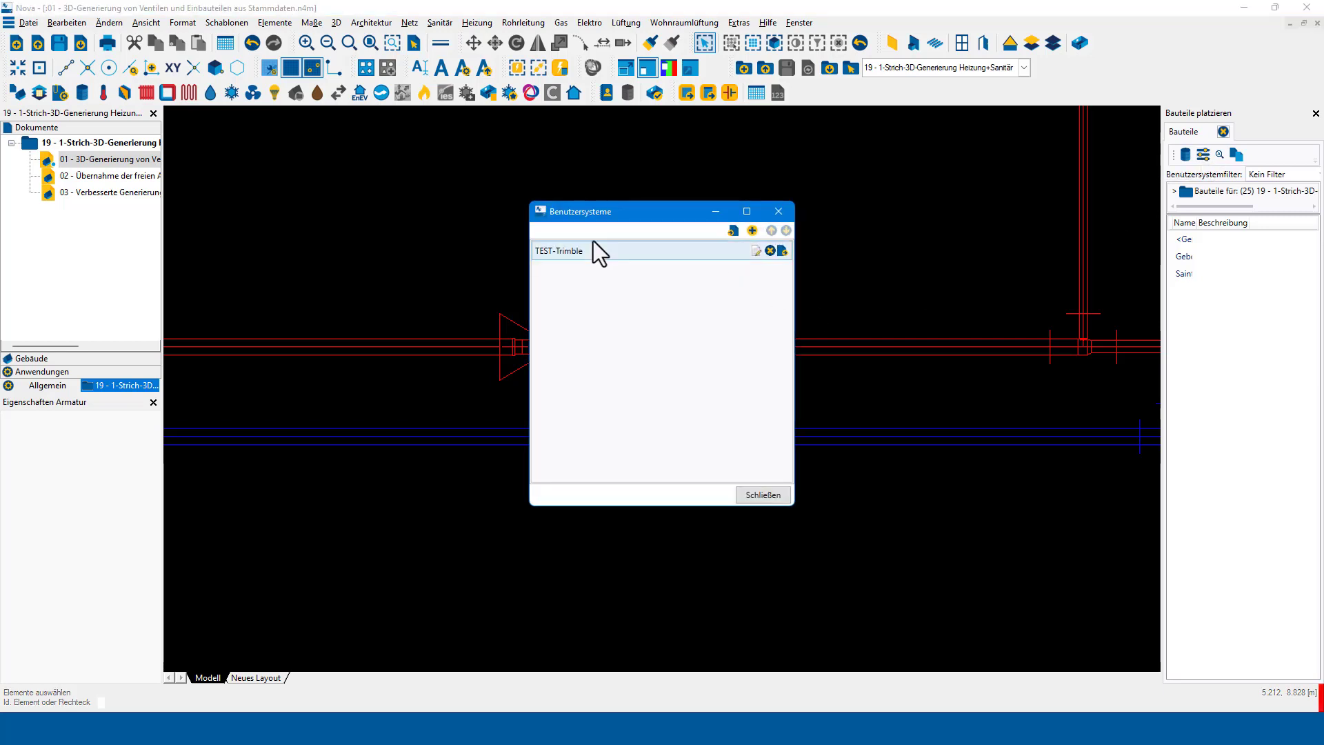
double_click(570, 250)
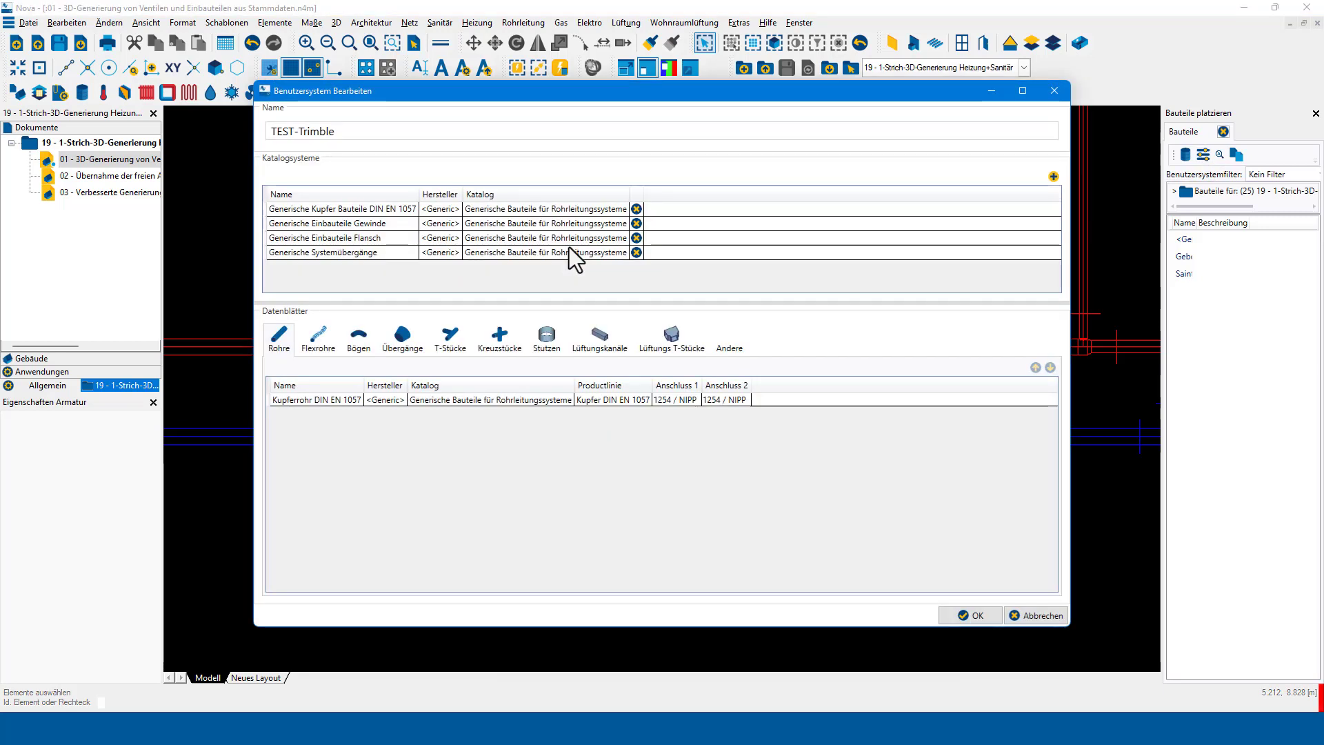
Review the copper, threaded, flanged and system-transition catalogues, then confirm with OK.
left_click(396, 208)
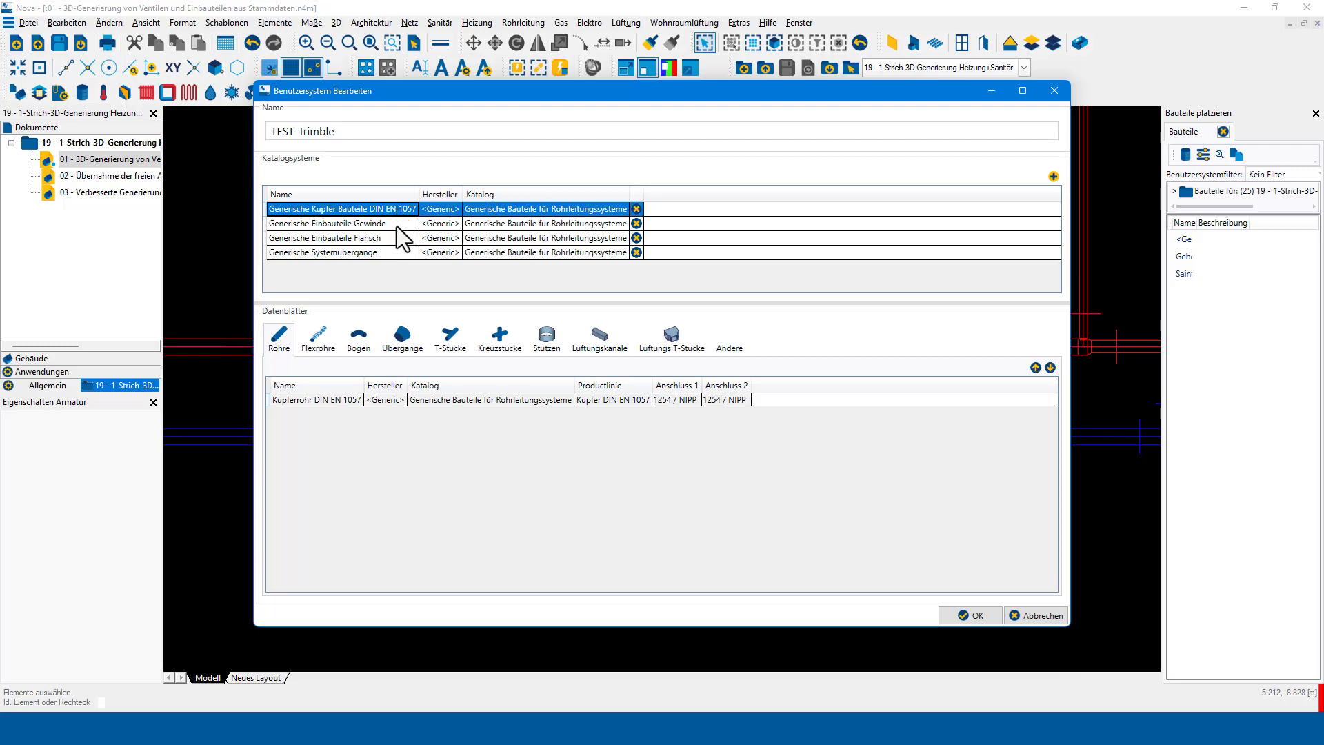
left_click(397, 223)
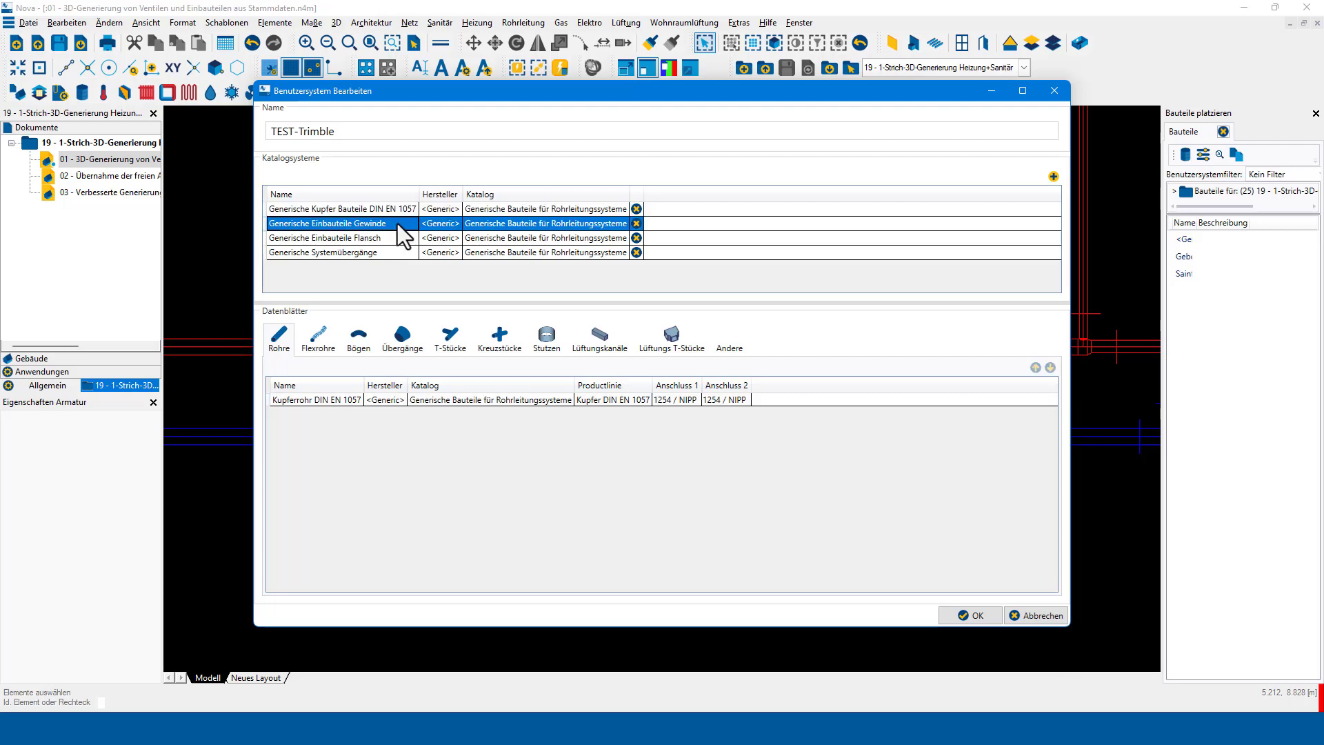
left_click(399, 238)
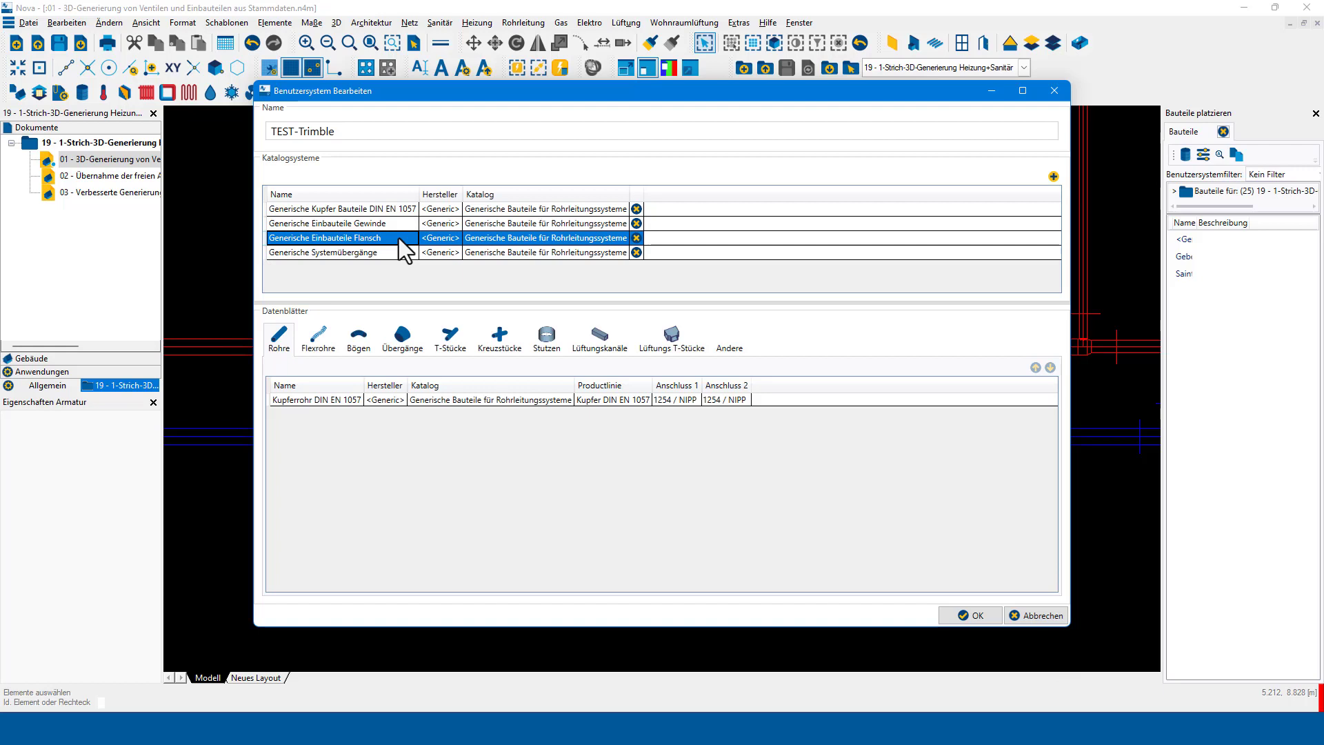
left_click(398, 253)
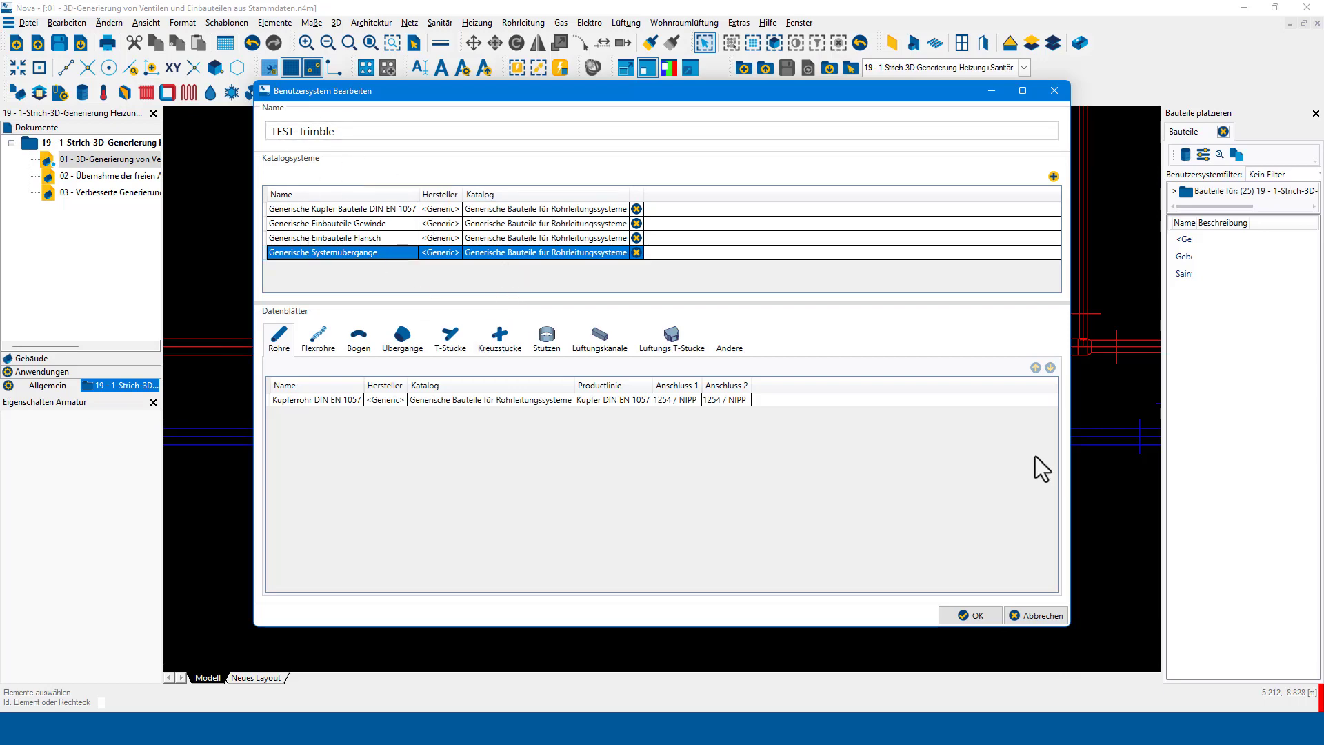
left_click(989, 615)
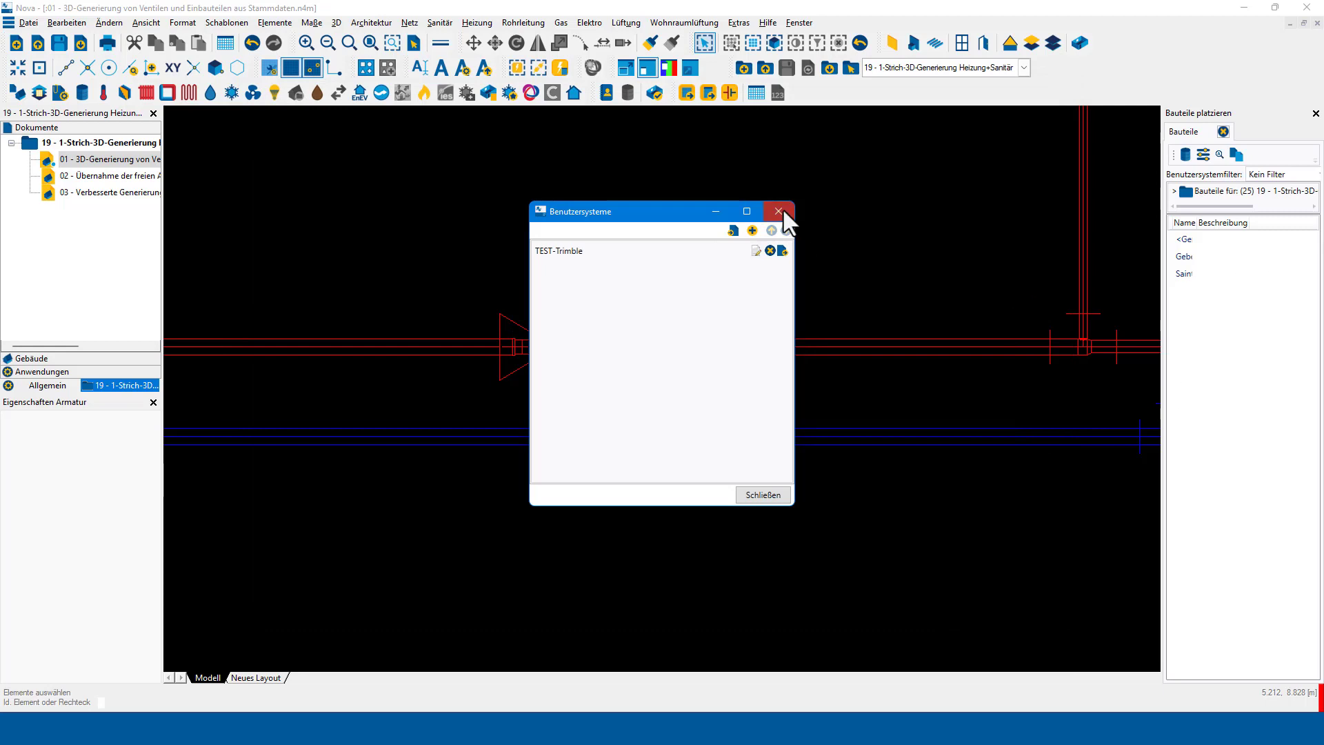
Filter components to TEST-Trimble and start placing Kugelhahn, Antrieb lang, Gewinde from Absperrventile.
left_click(783, 211)
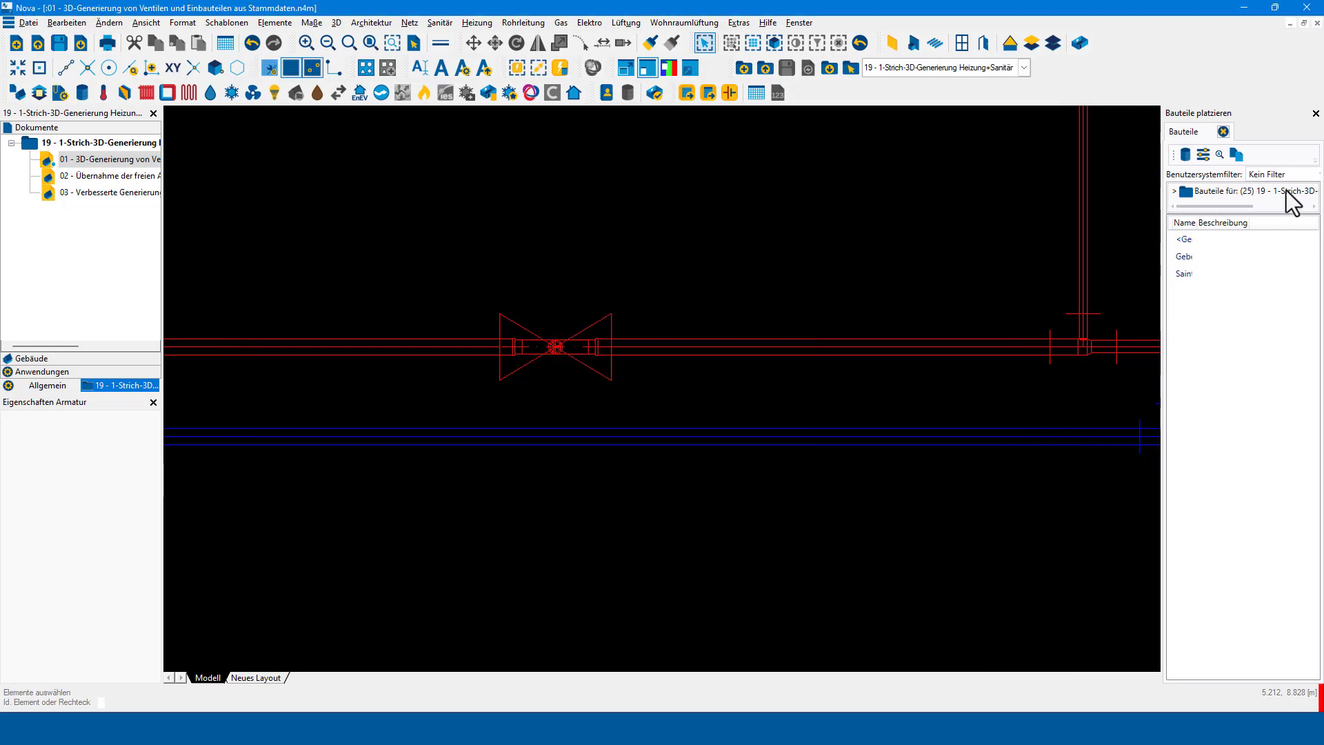
left_click(1310, 174)
left_click(1299, 205)
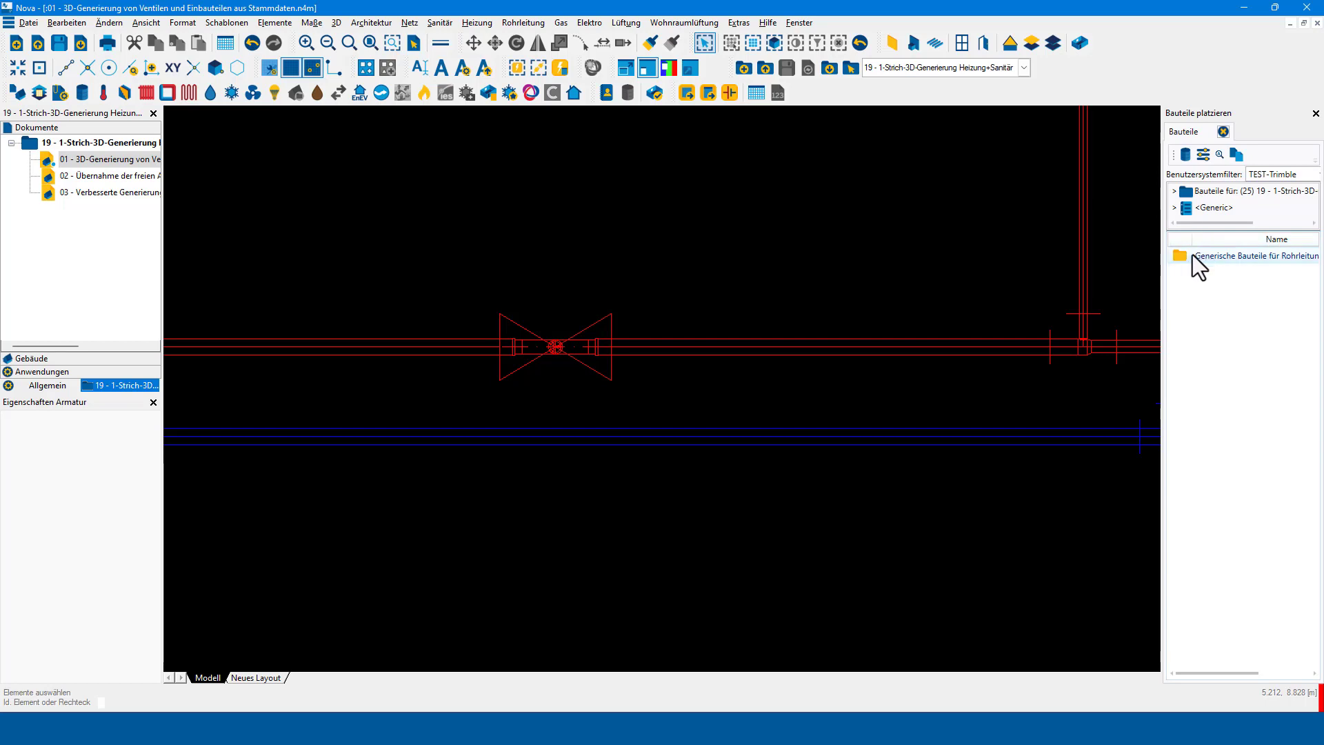
double_click(1194, 255)
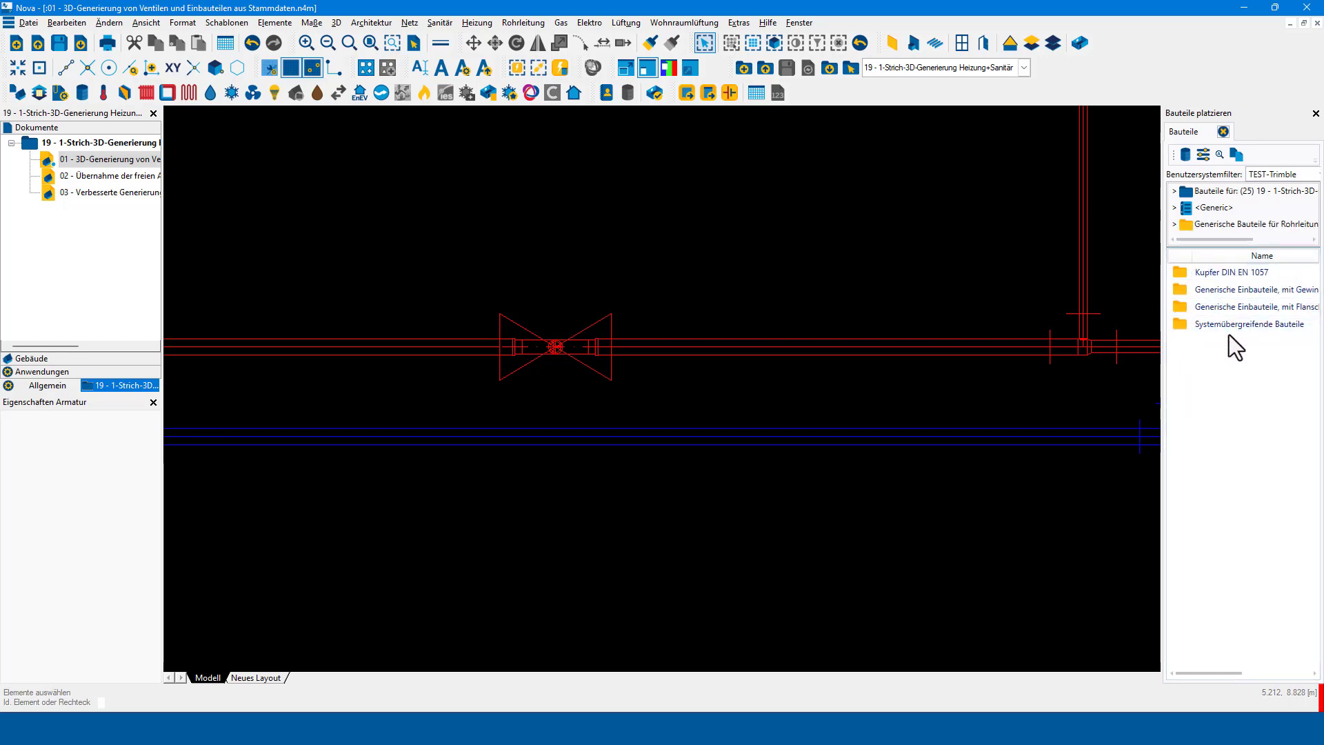
double_click(1239, 295)
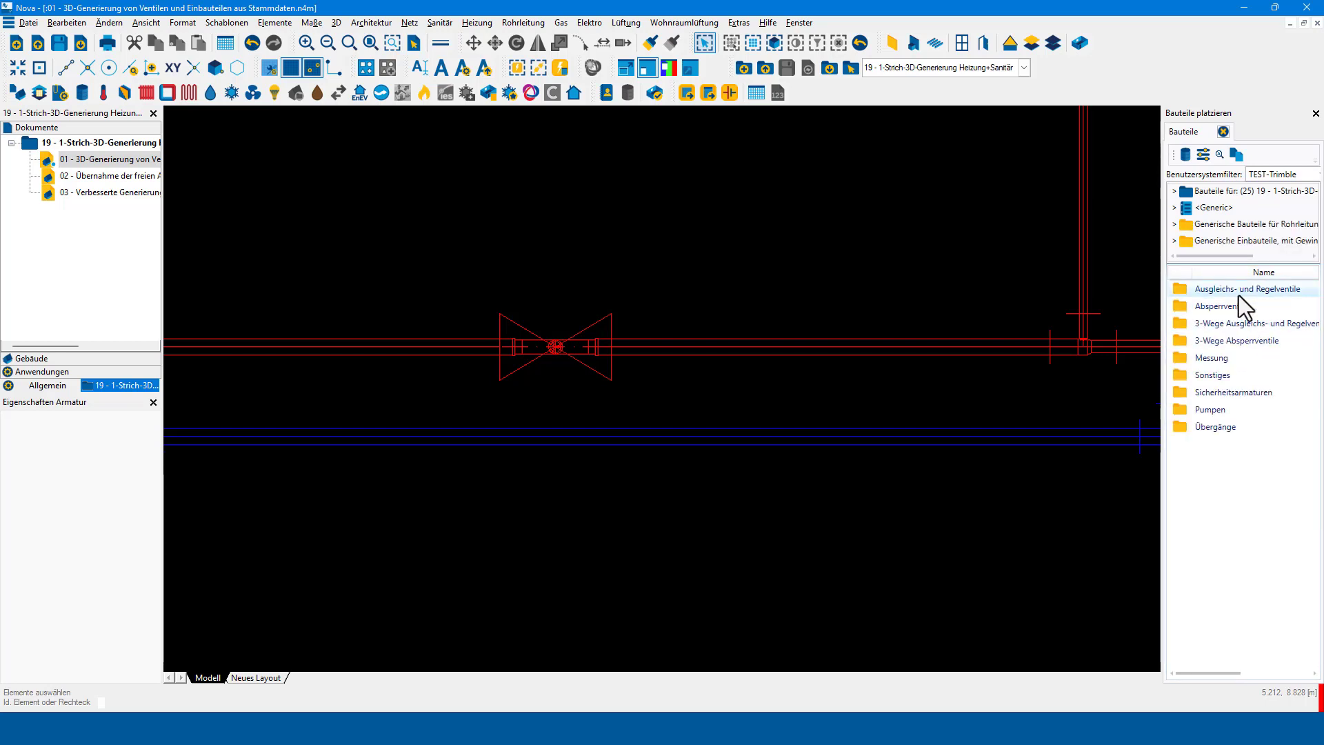
double_click(1233, 309)
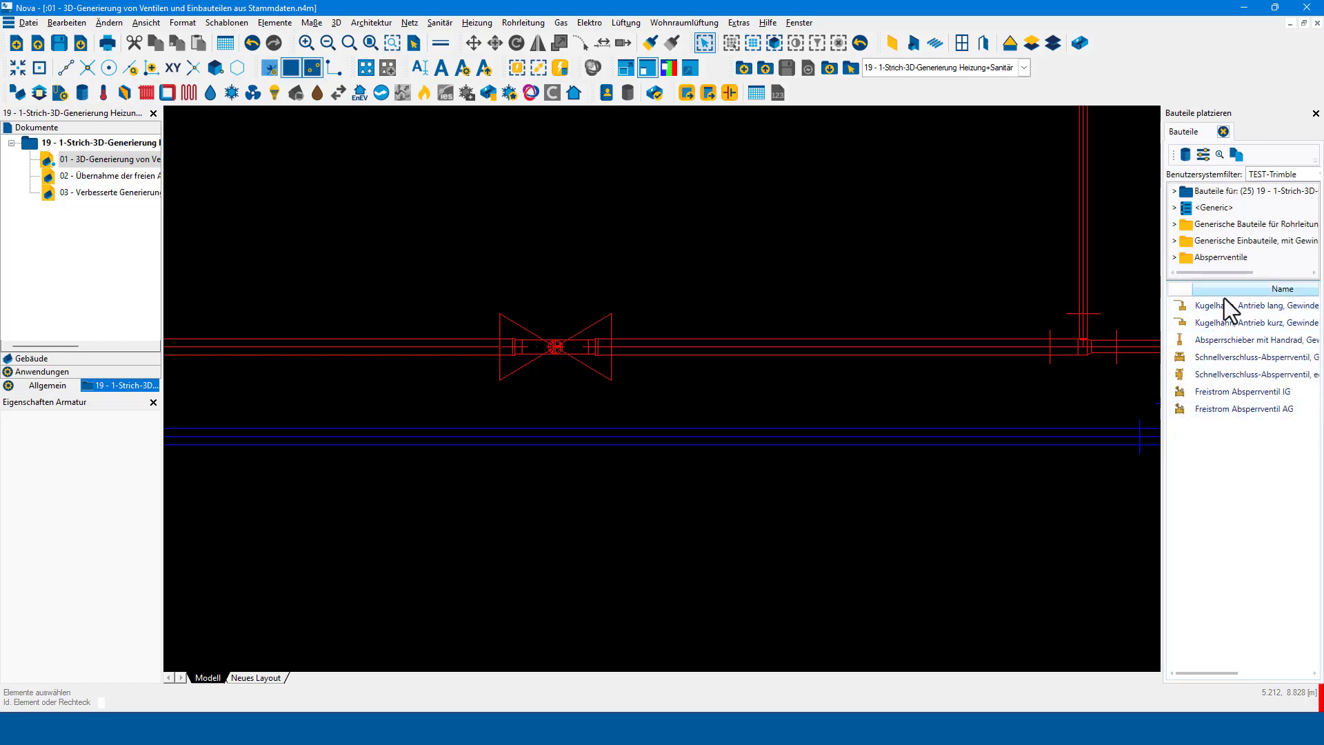
double_click(1219, 308)
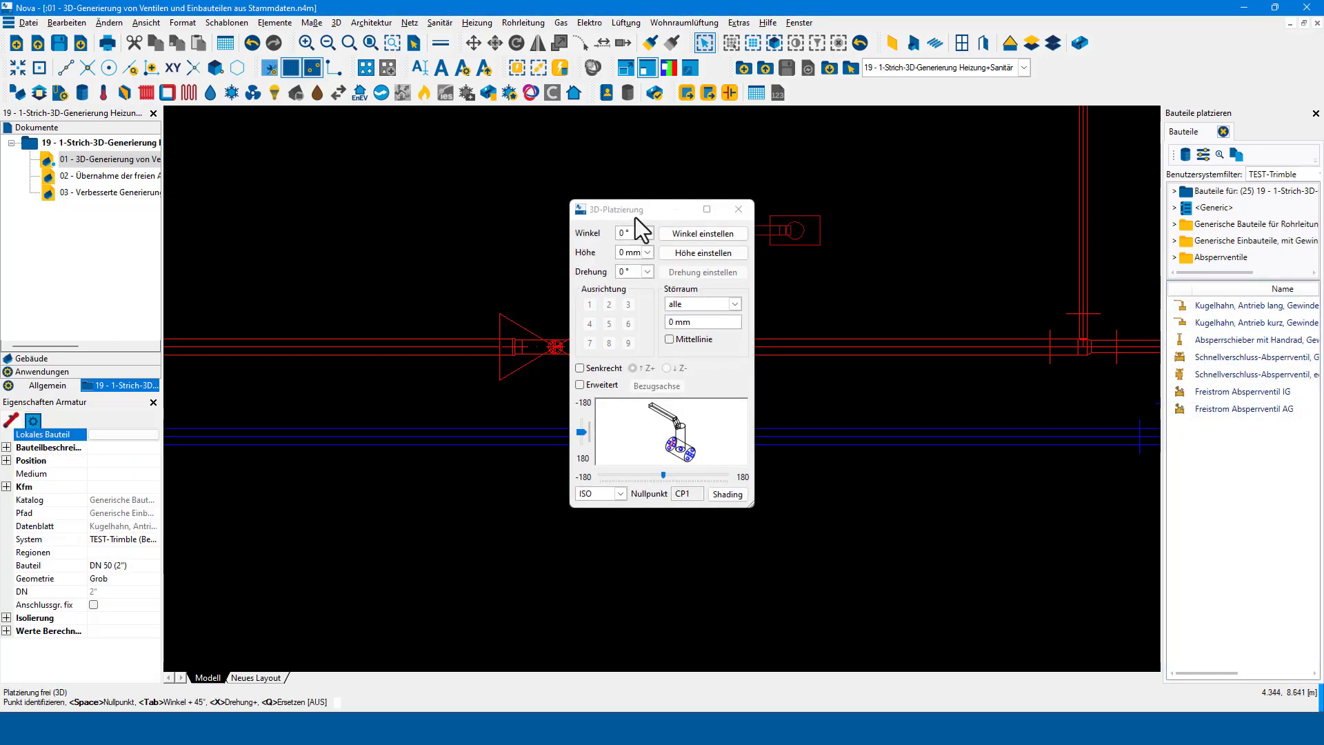
Replace the existing valve symbol with the ball valve using Ersetzen mode.
left_click_drag(643, 210, 250, 160)
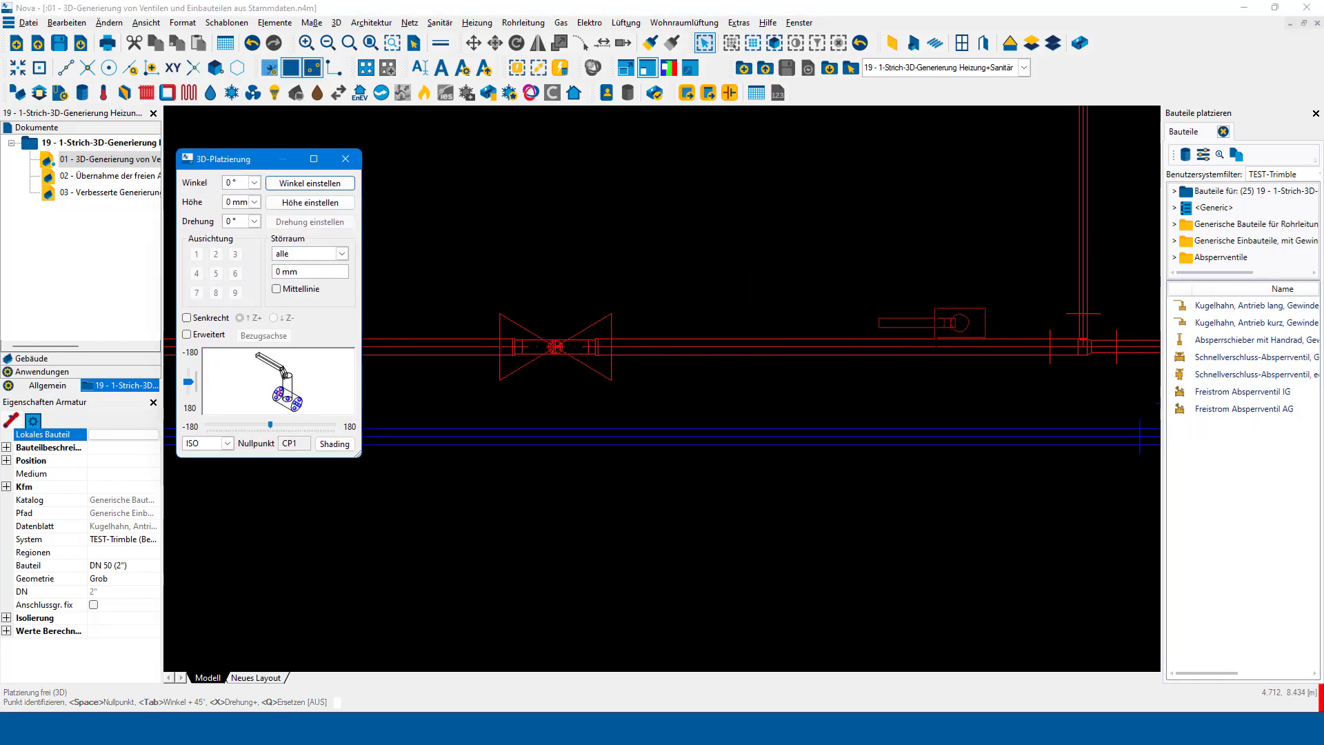
scroll(958, 321, "up", 1)
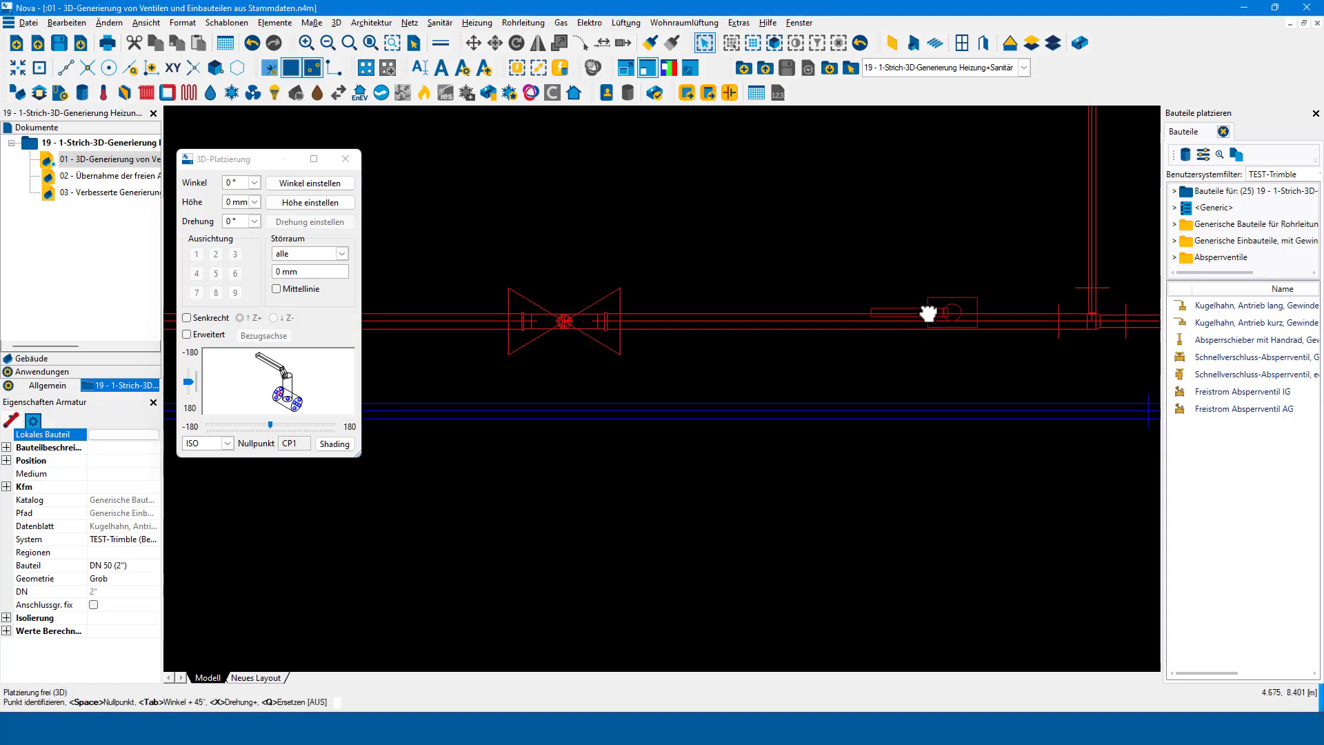
key("q")
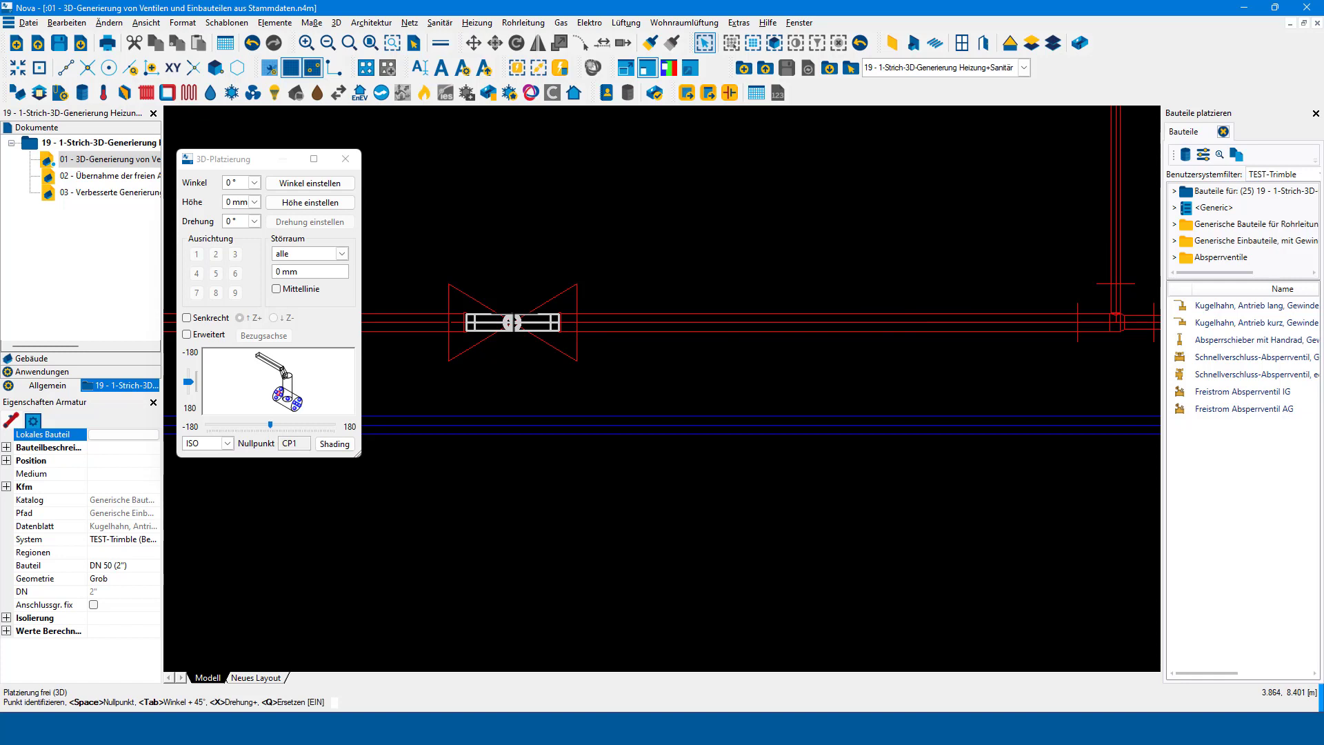
left_click(512, 322)
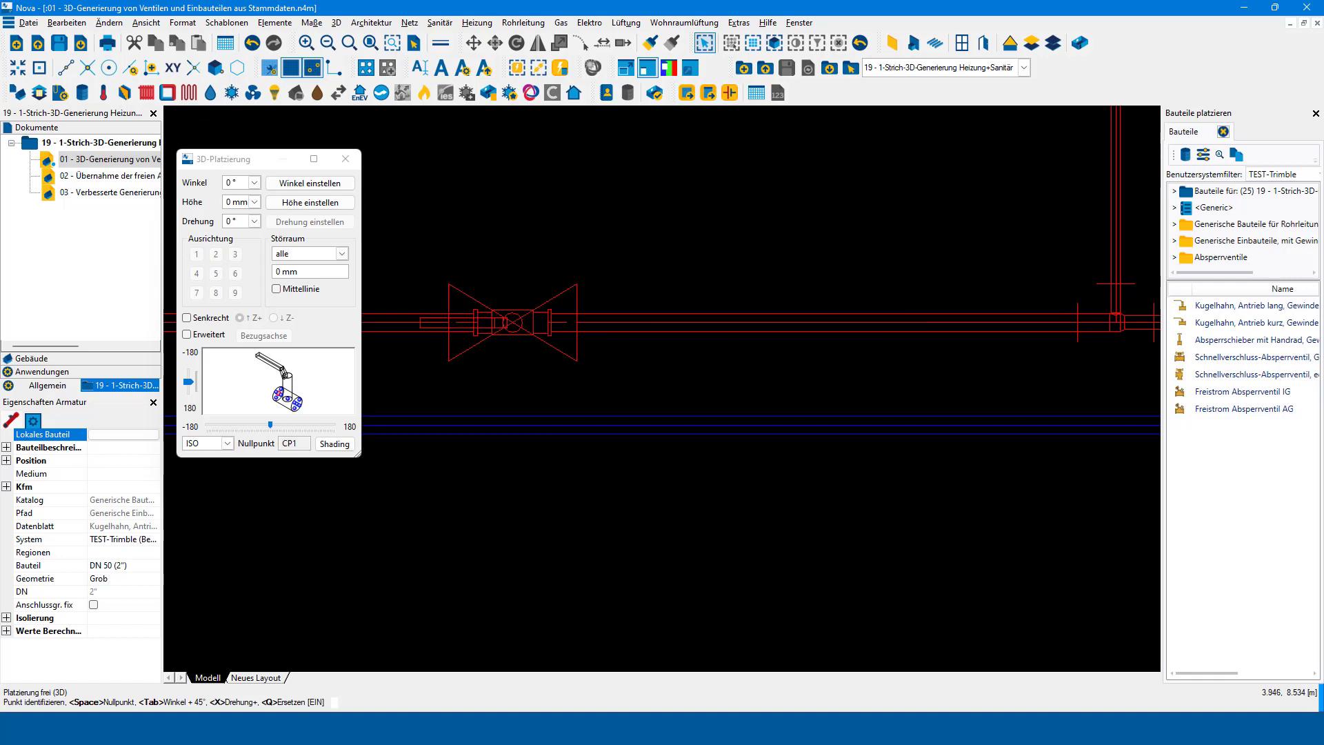
key("Escape")
Inspect the DN 32 ball valve, its transition pieces and both pipes, then select the valve symbol.
scroll(528, 323, "up", 3)
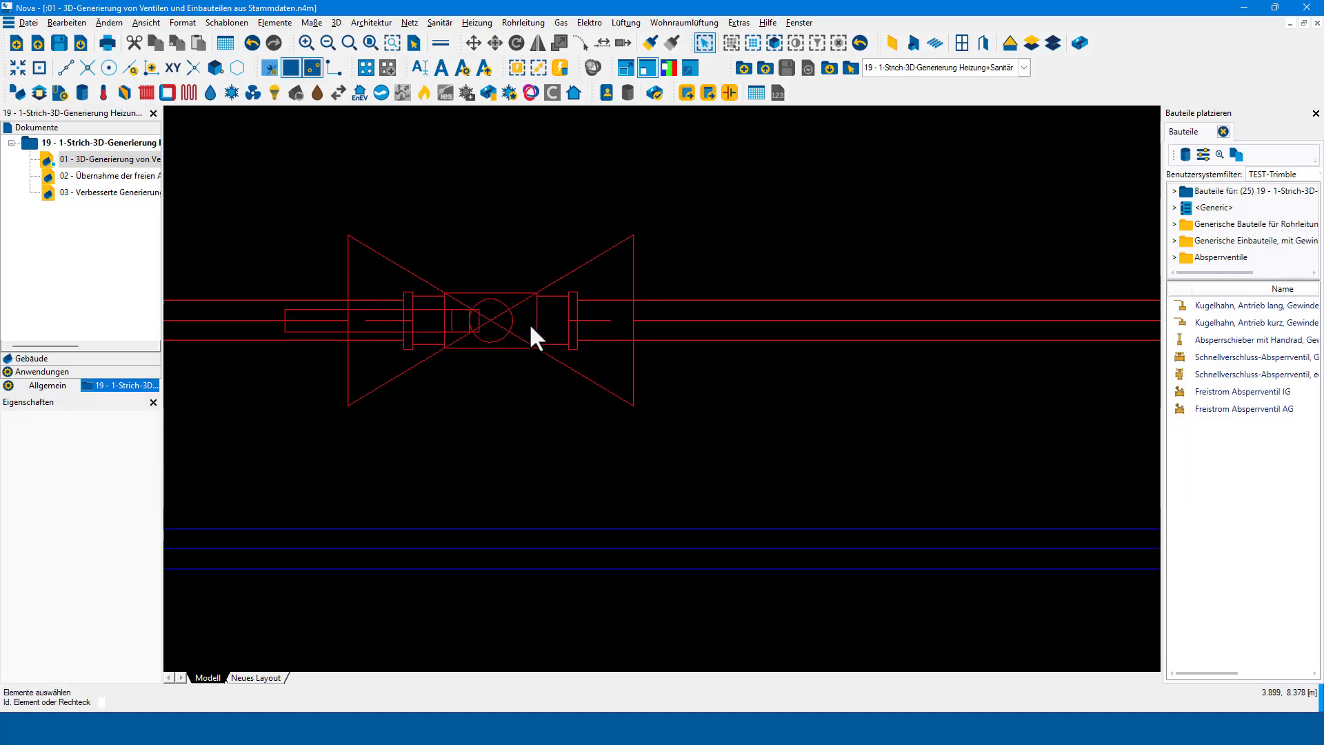
scroll(529, 323, "up", 1)
left_click(498, 293)
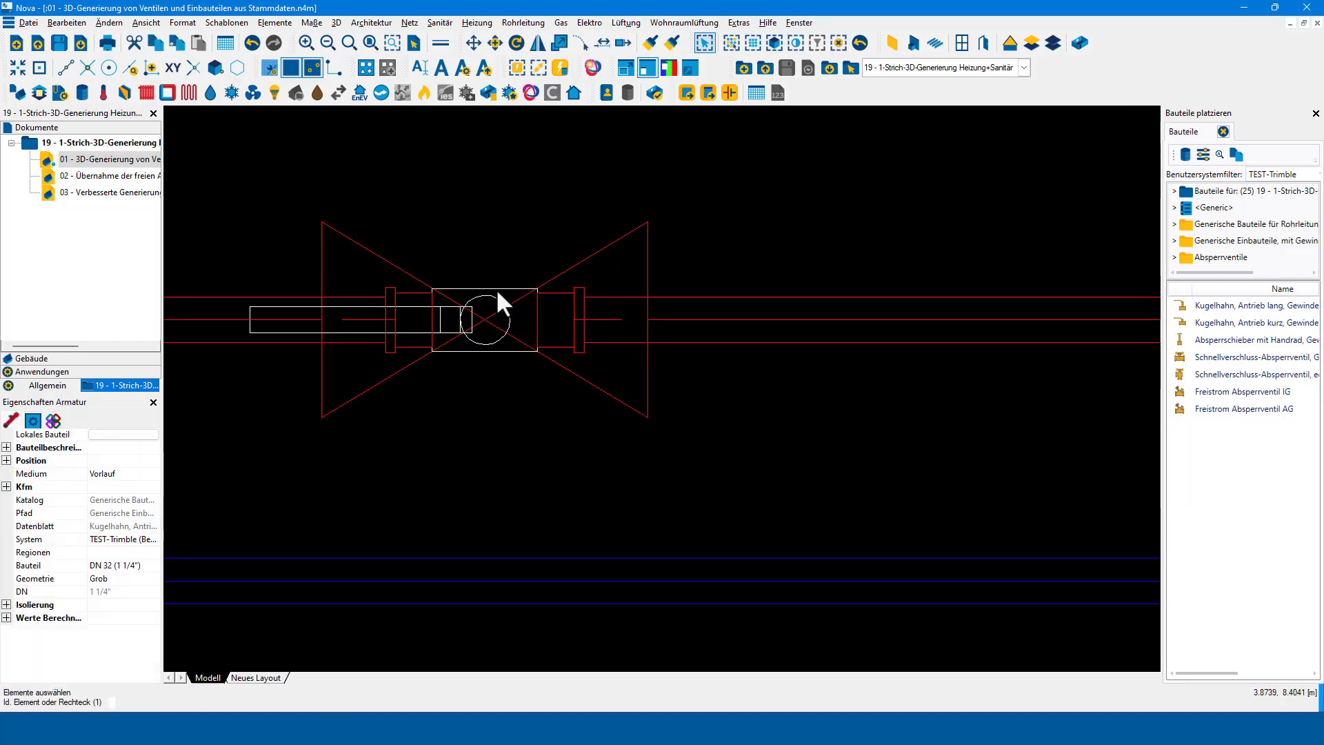
left_click(576, 292)
left_click(402, 298)
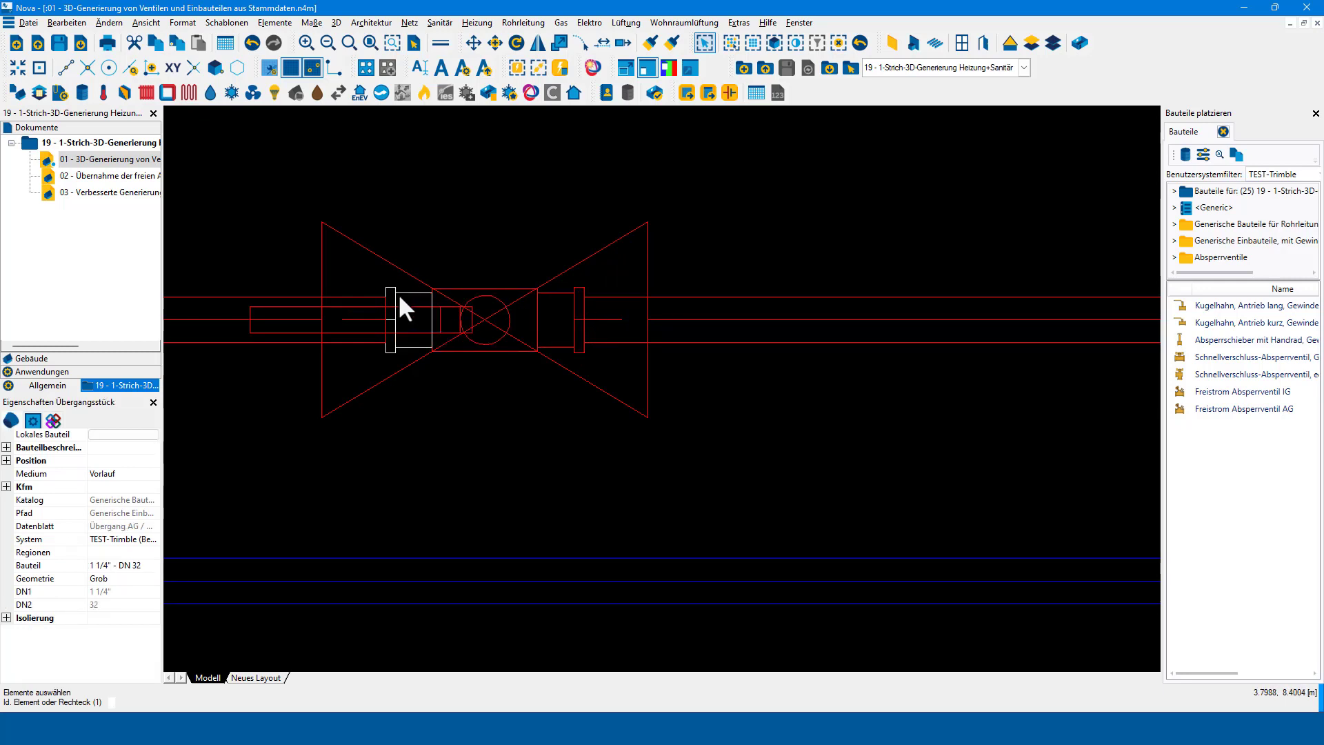
left_click(327, 298)
left_click(709, 297)
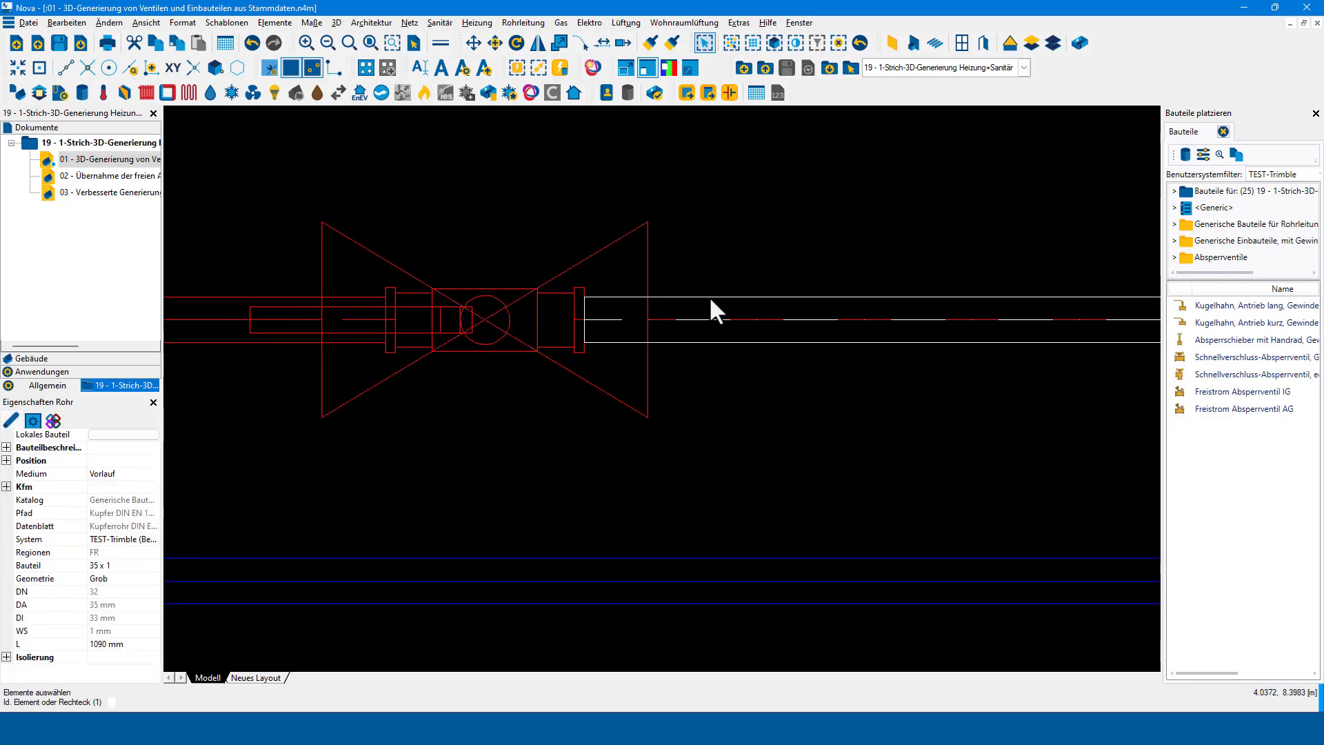
key("Escape")
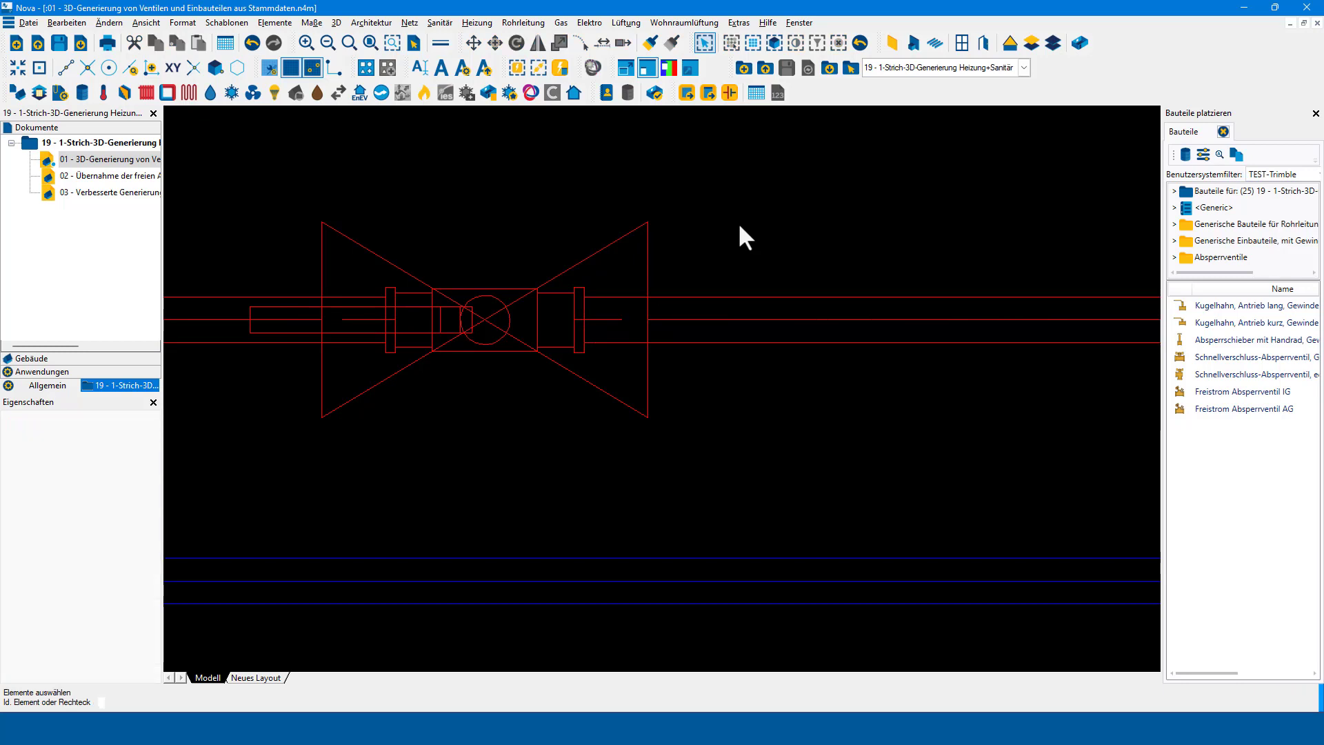
scroll(640, 234, "down", 2)
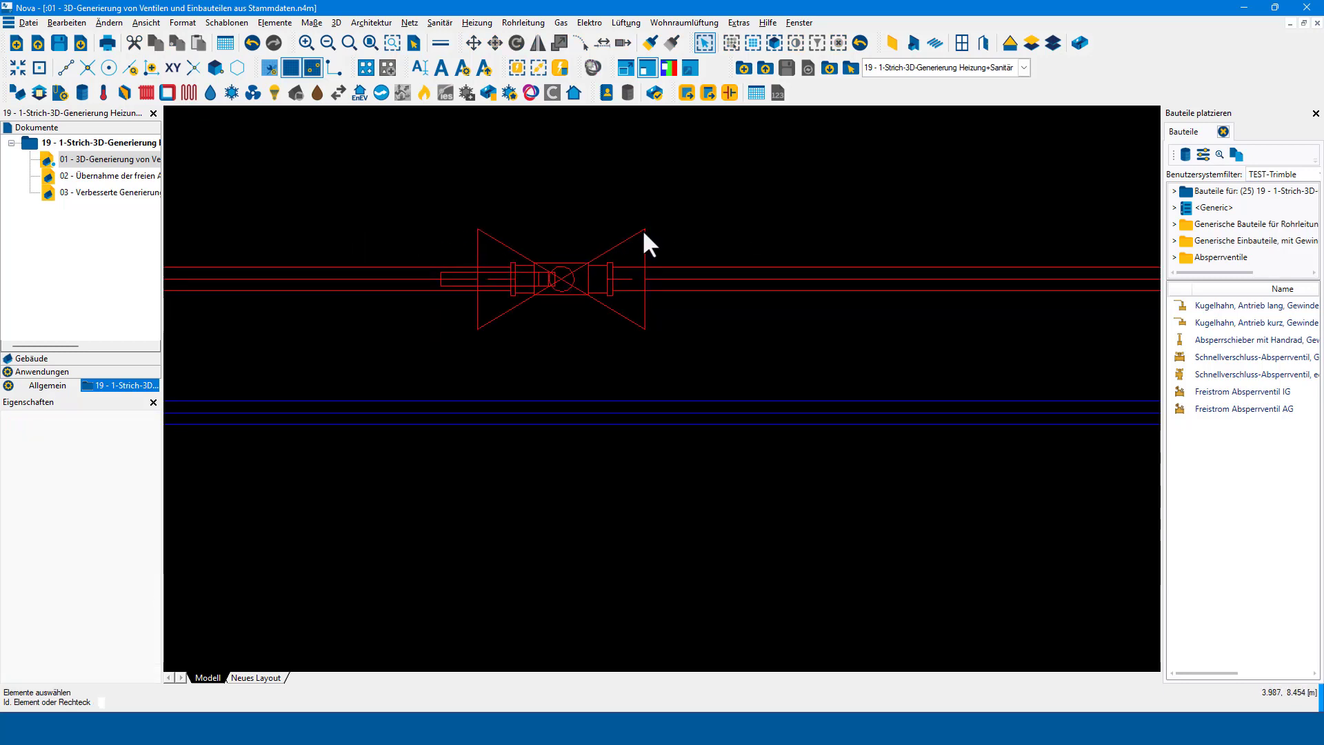
left_click(644, 232)
Set DN 32 Kugelhahn, Antrieb lang, Gewinde as the symbol's Stammdaten-Bauteil 3D-Ventil.
right_click(644, 233)
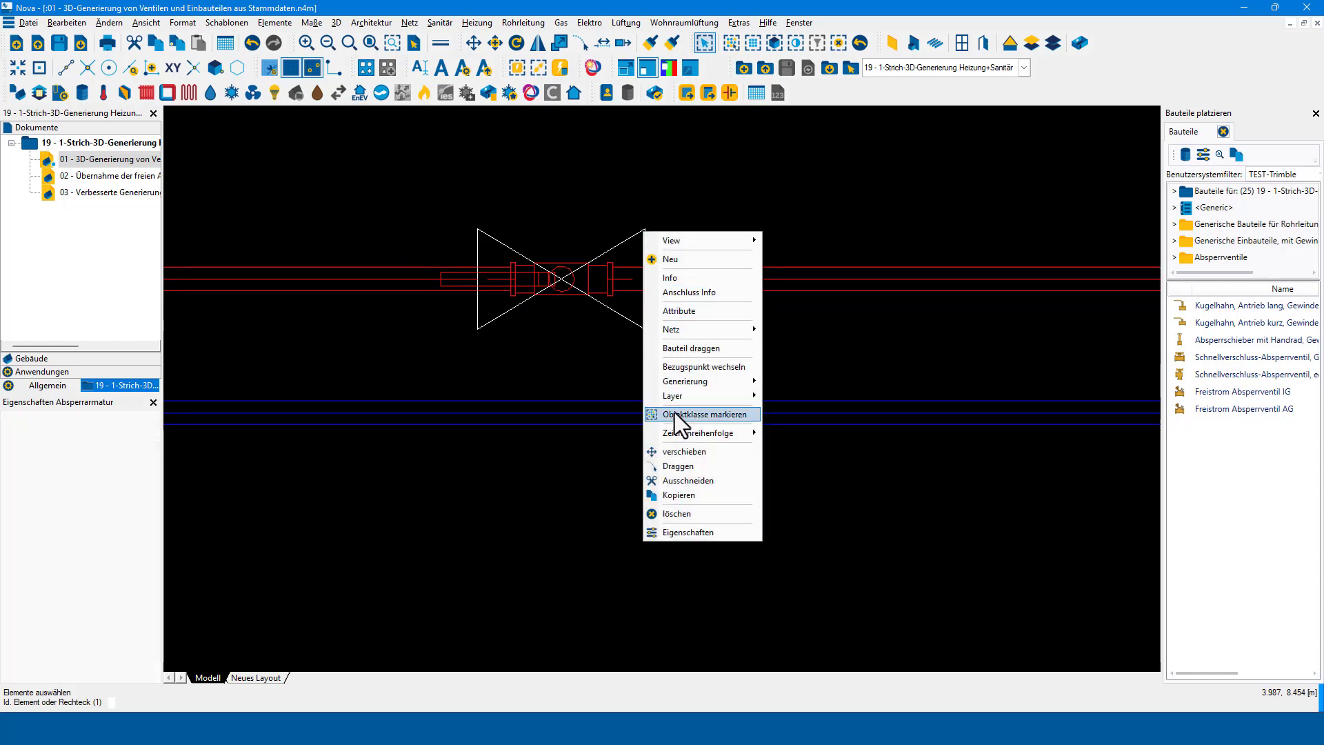
mouse_move(685, 381)
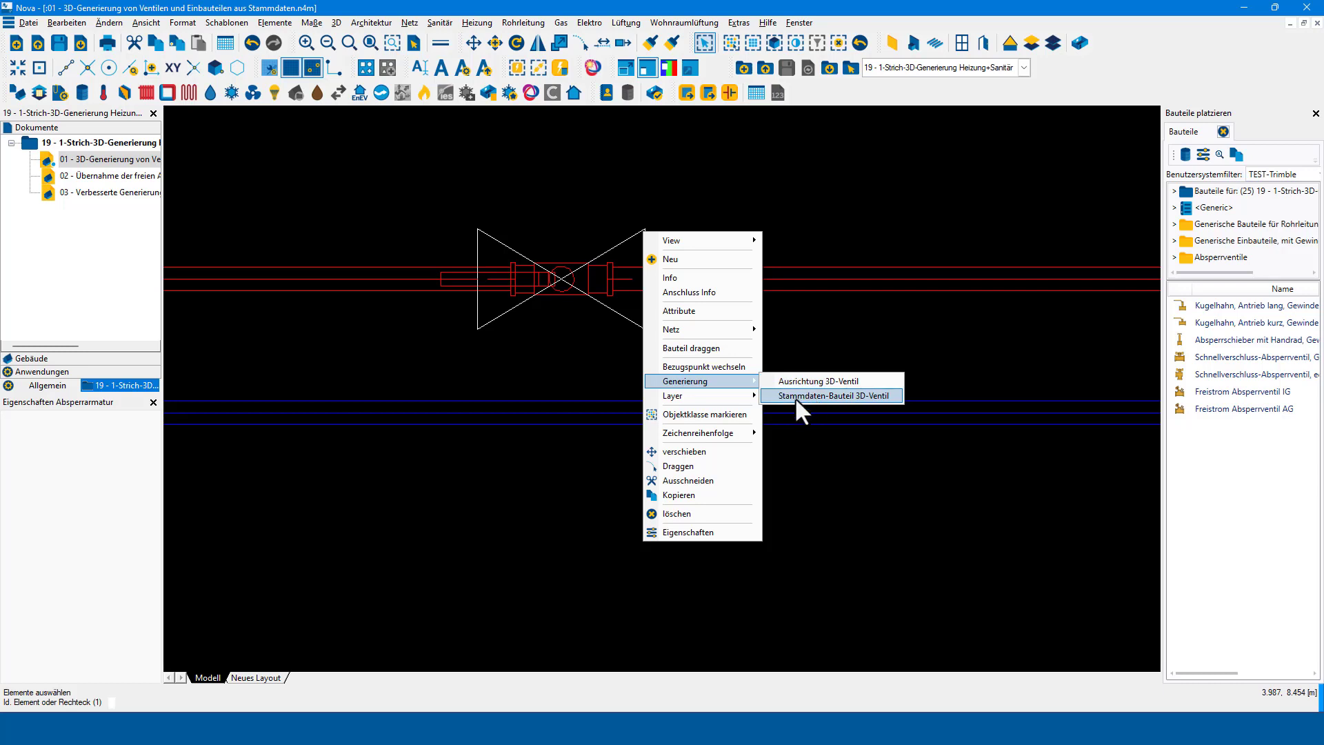
left_click(843, 393)
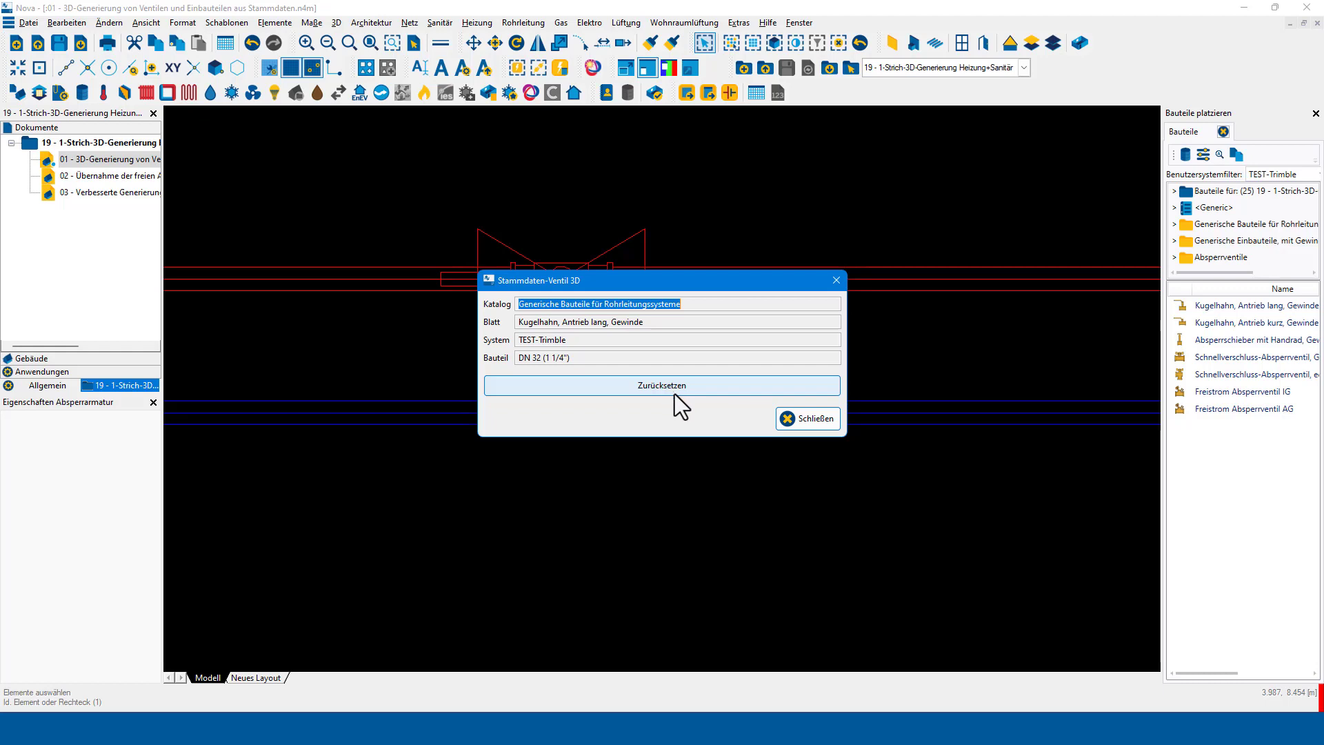
left_click(813, 421)
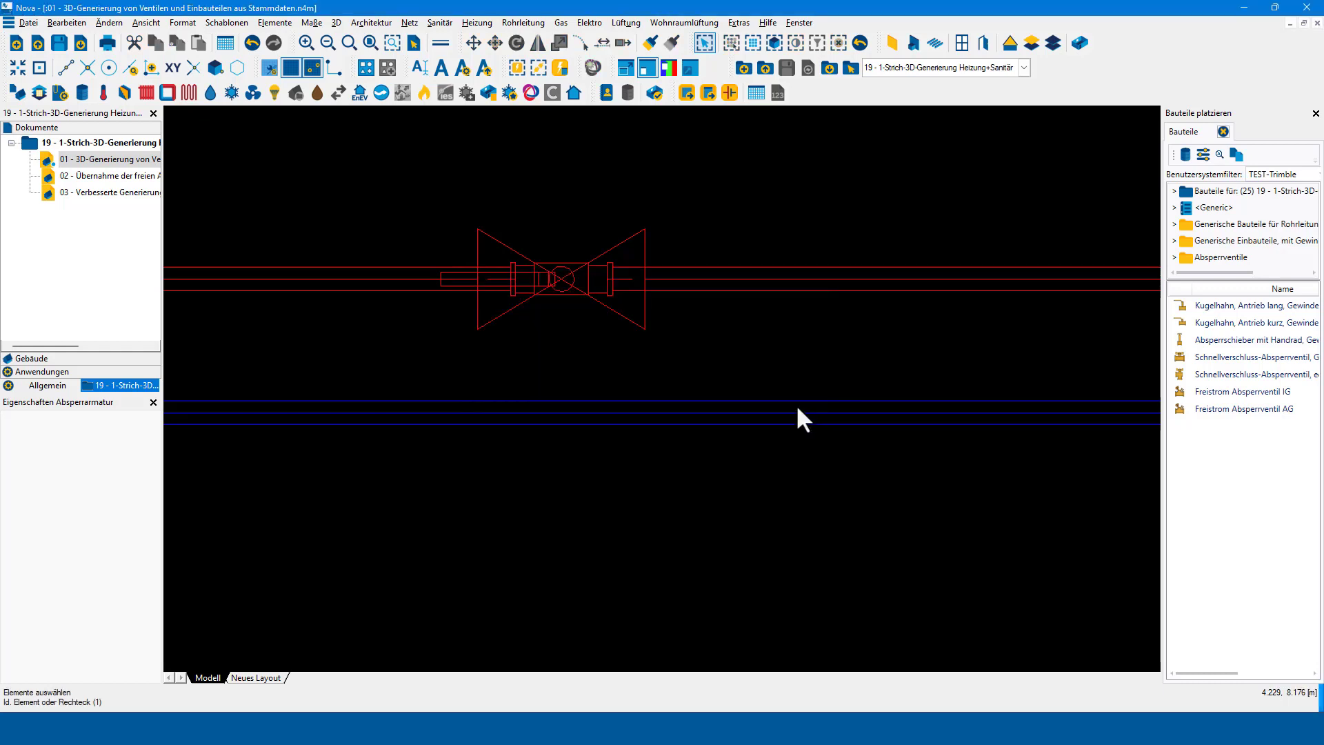
Delete all generated 3D elements of the heating network.
right_click(725, 293)
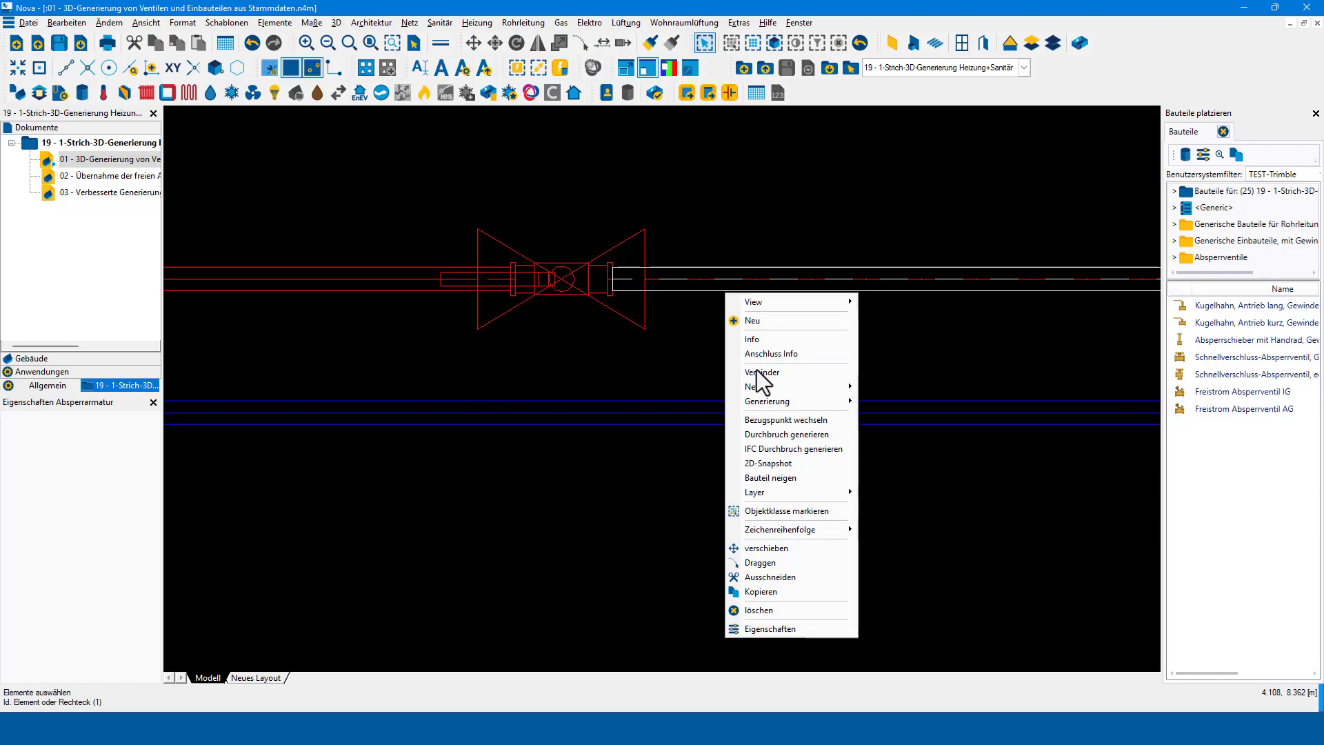
mouse_move(767, 402)
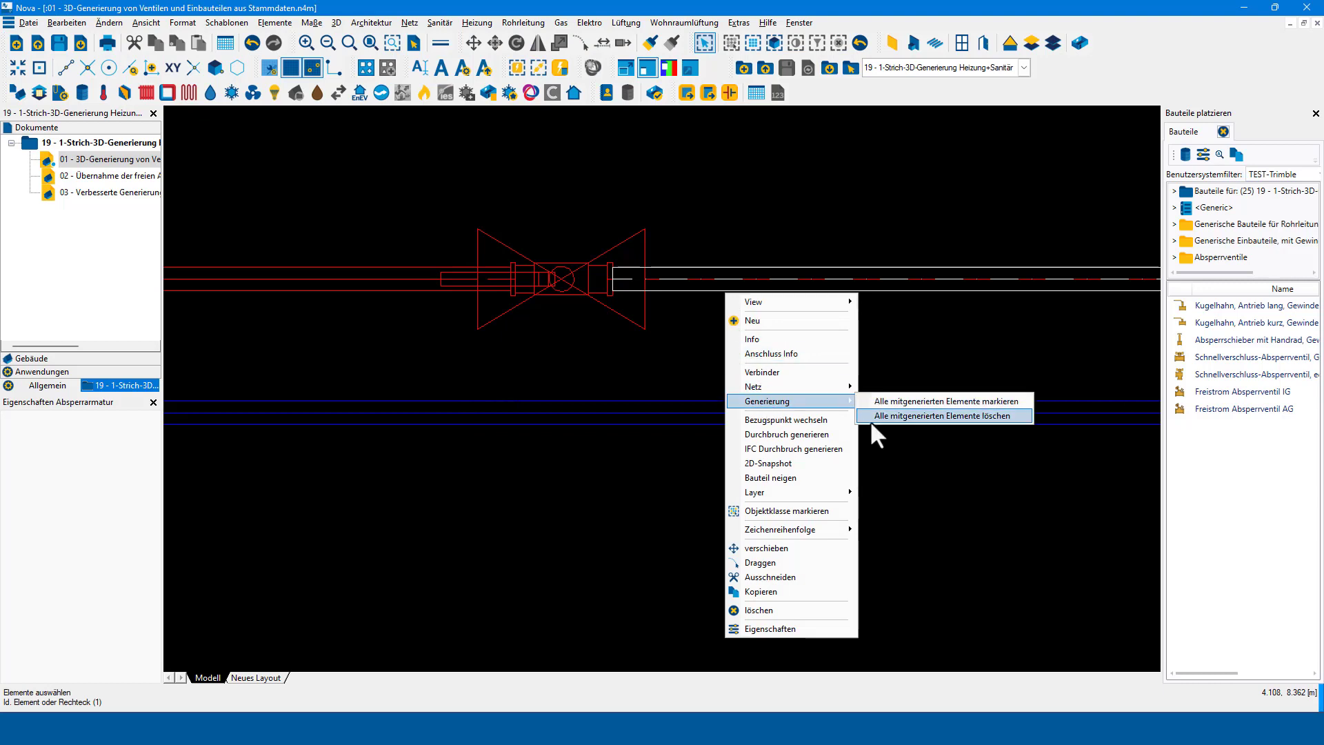
left_click(870, 420)
scroll(760, 151, "down", 3)
scroll(760, 151, "down", 1)
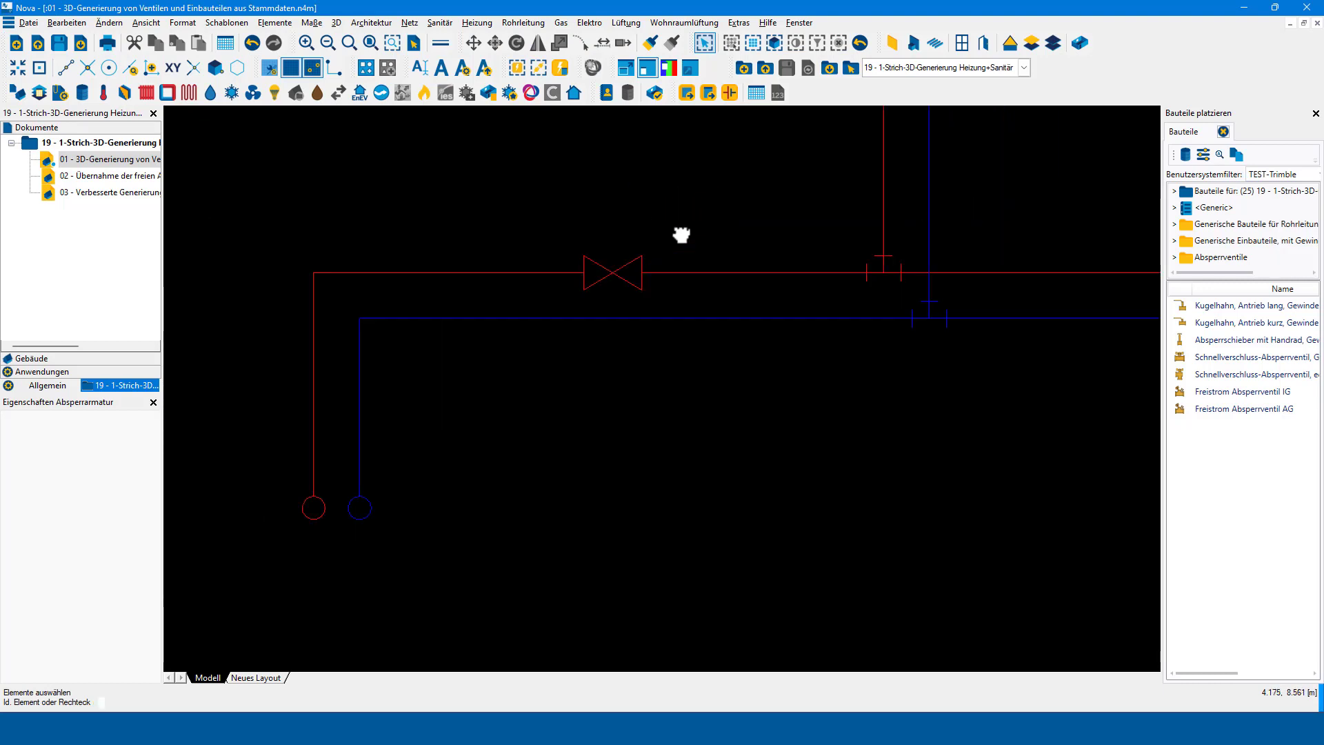
middle_click_drag(760, 151, 673, 234)
Regenerate the flow network keeping its layer, and select the new DN 32 Kugelhahn.
left_click(483, 22)
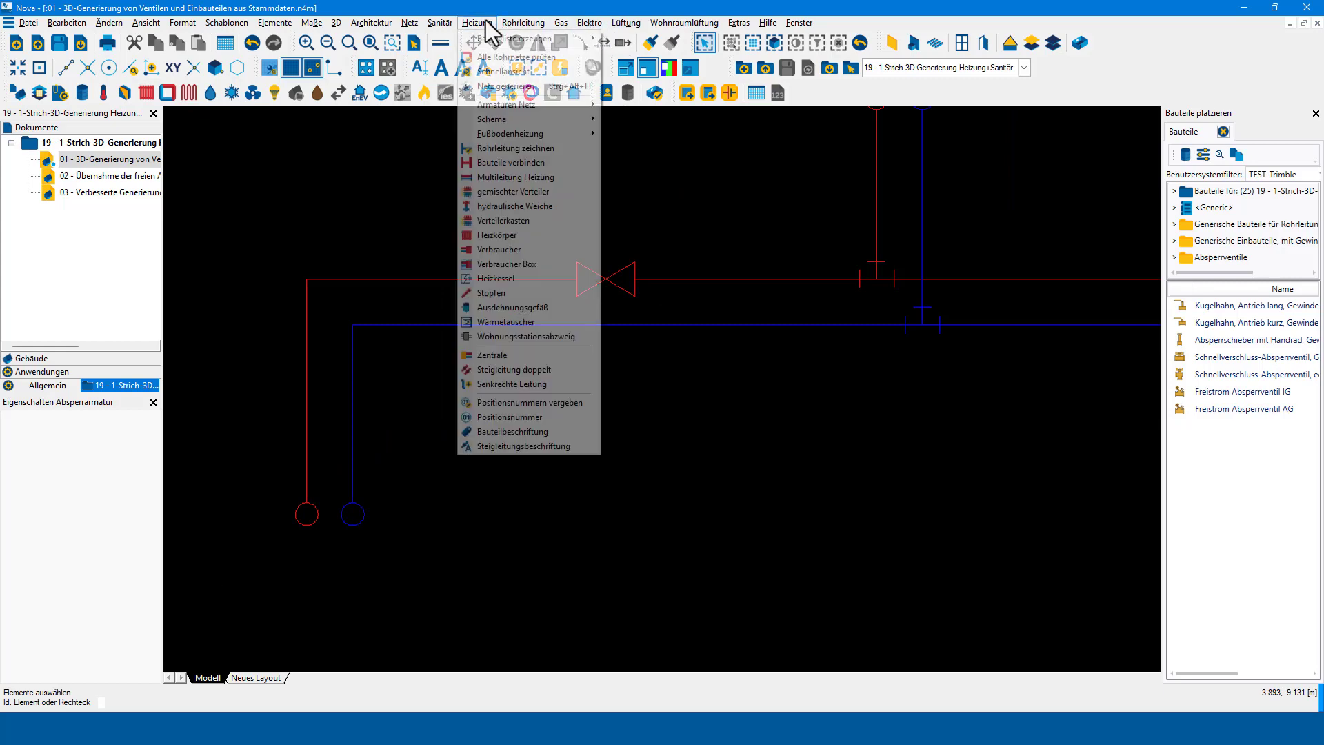
left_click(702, 280)
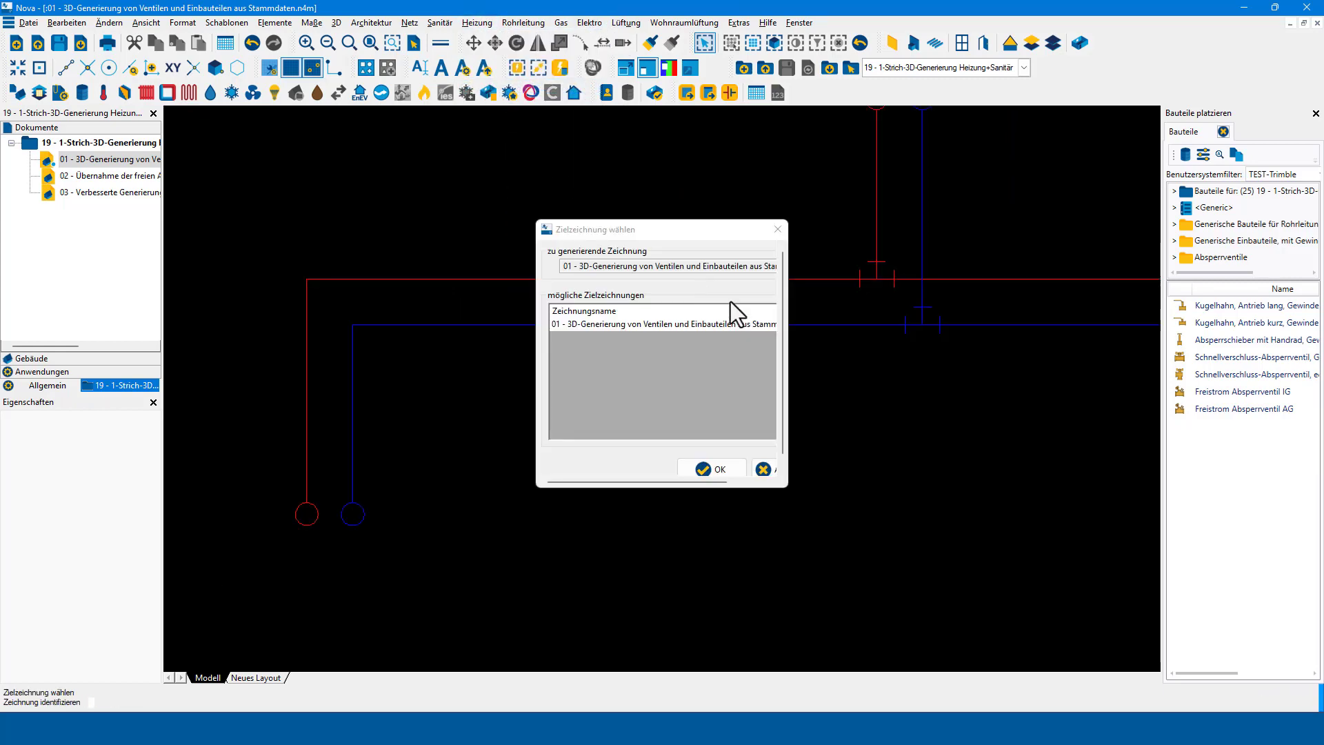
left_click(710, 467)
left_click(686, 366)
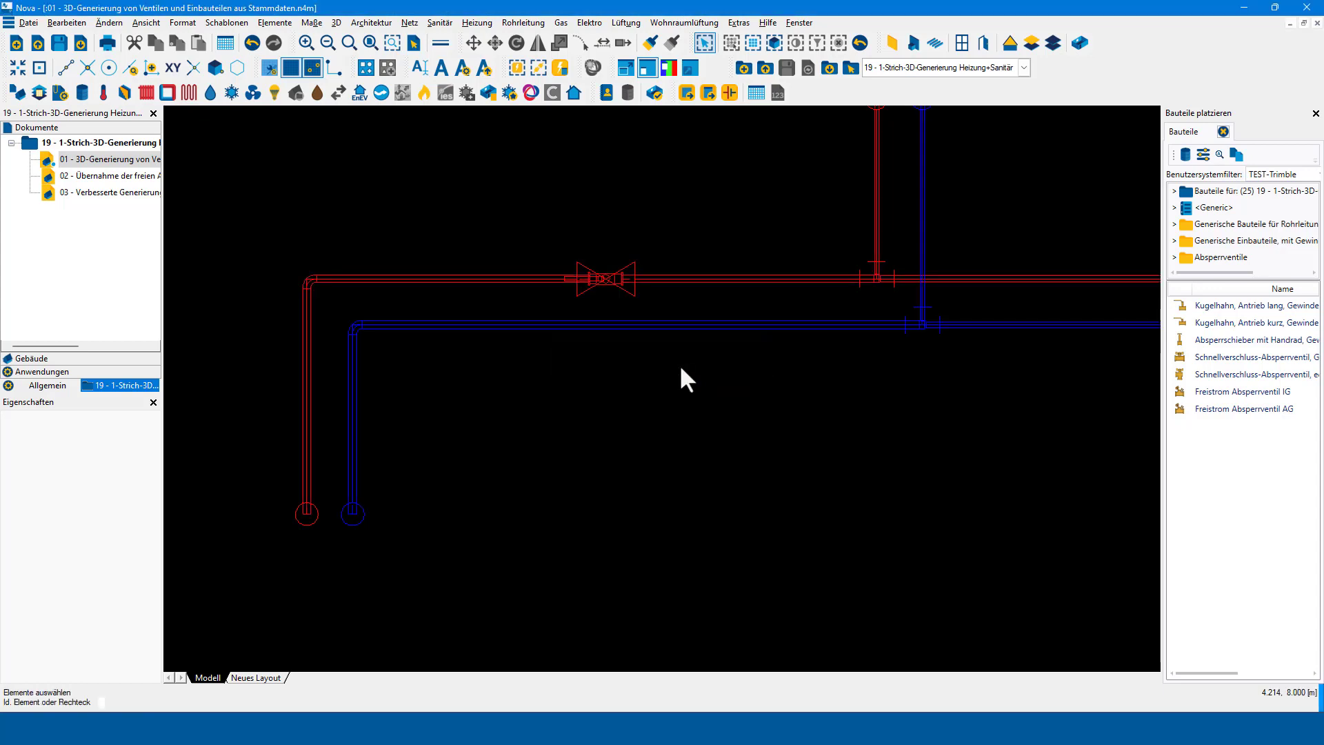
scroll(586, 277, "up", 5)
scroll(589, 283, "up", 2)
left_click(689, 236)
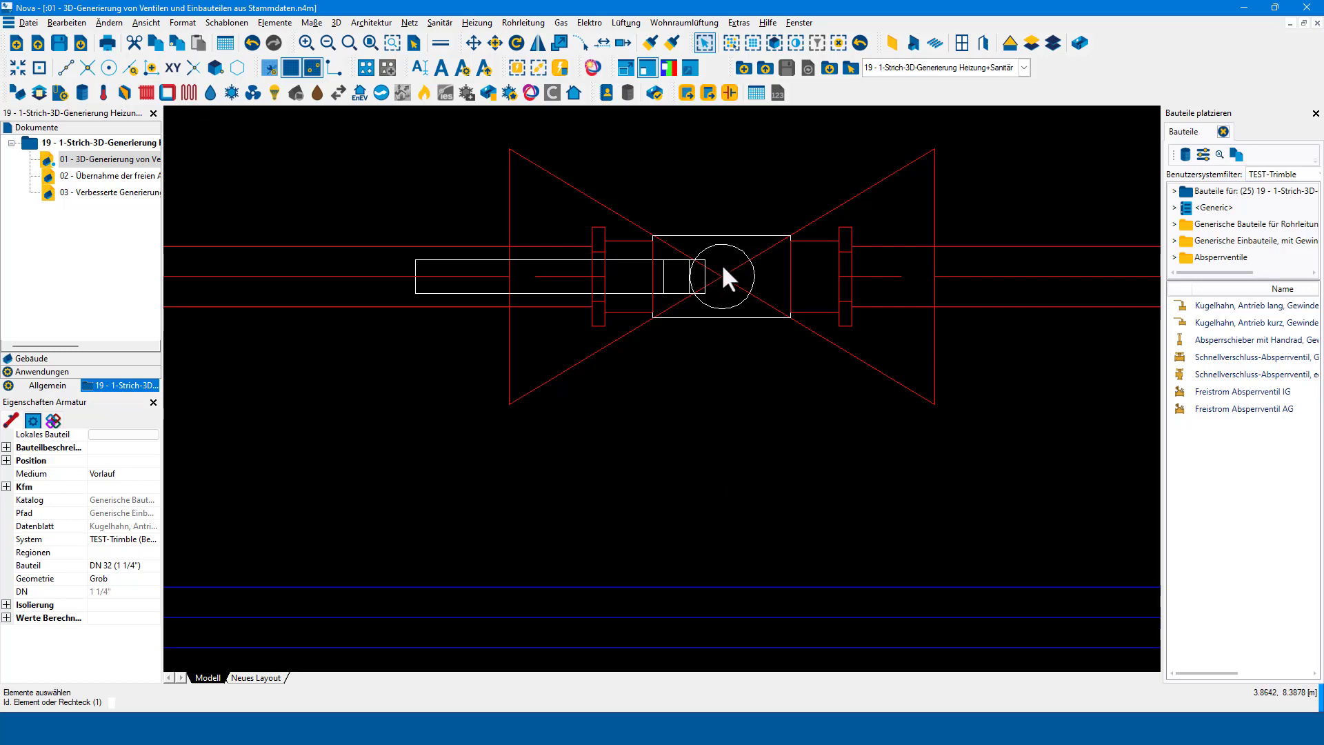
Inspect the shut-off valve symbol and the regenerated ball valve fitting.
middle_click_drag(721, 264, 566, 266)
scroll(572, 268, "down", 3)
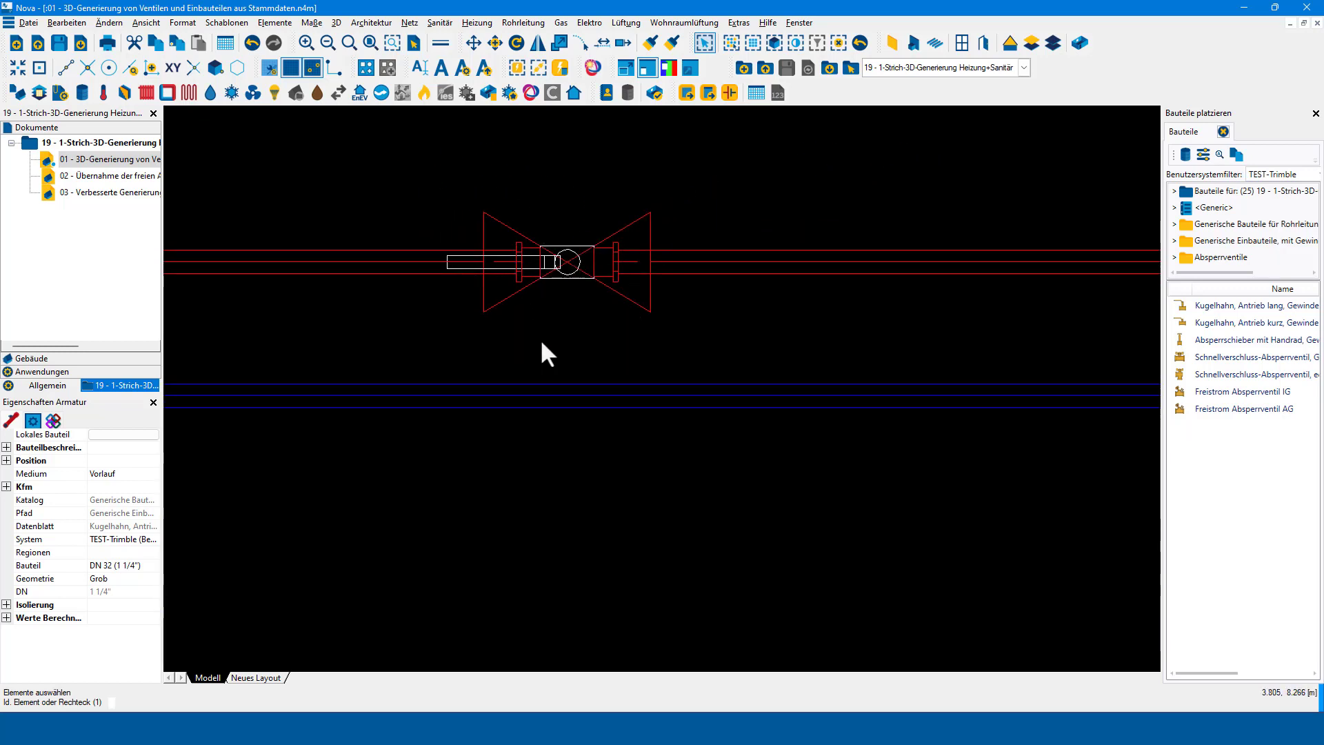
left_click(638, 221)
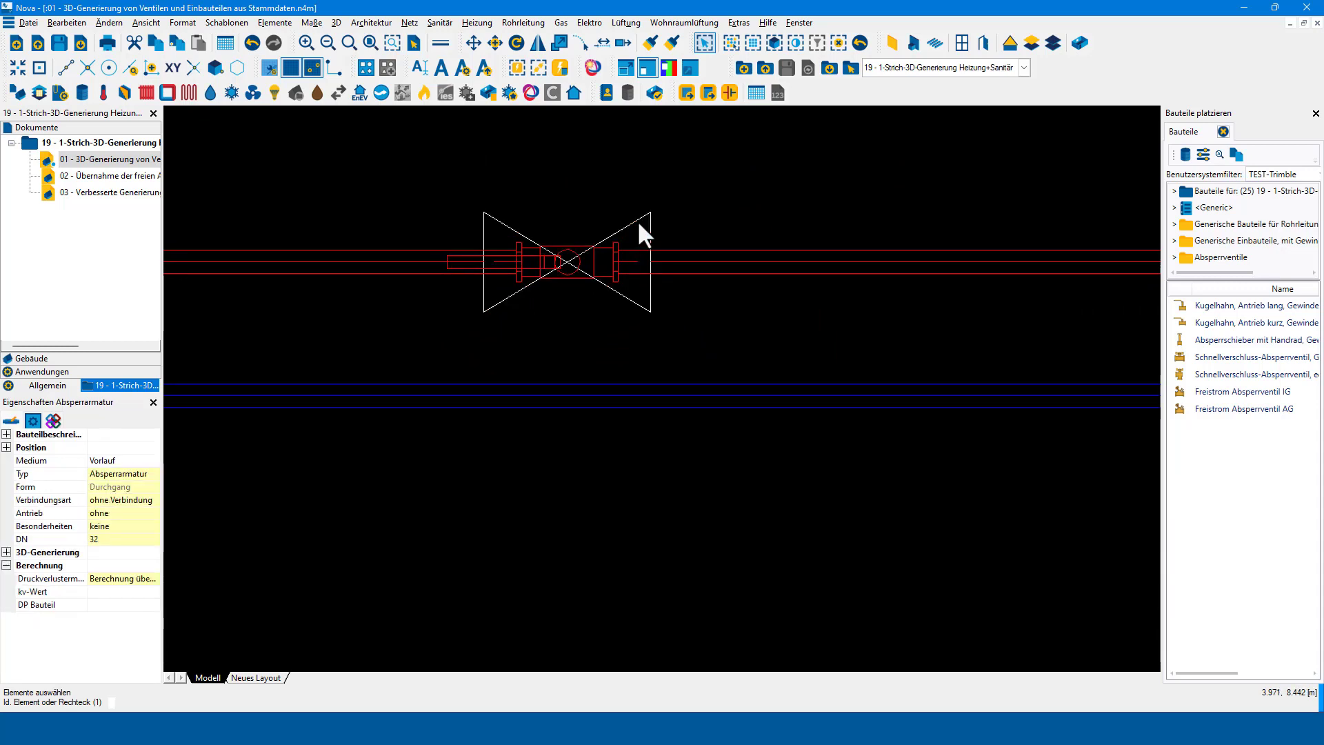
left_click(573, 242)
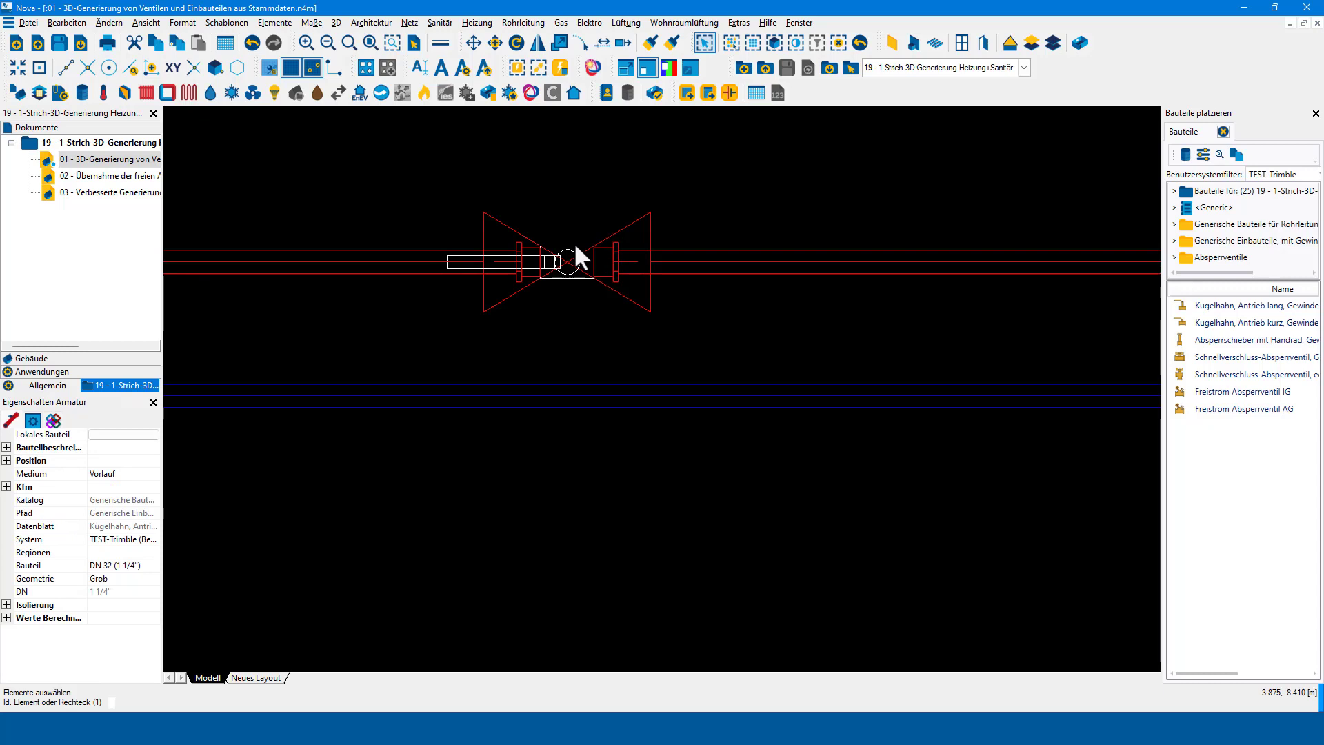
scroll(576, 247, "down", 1)
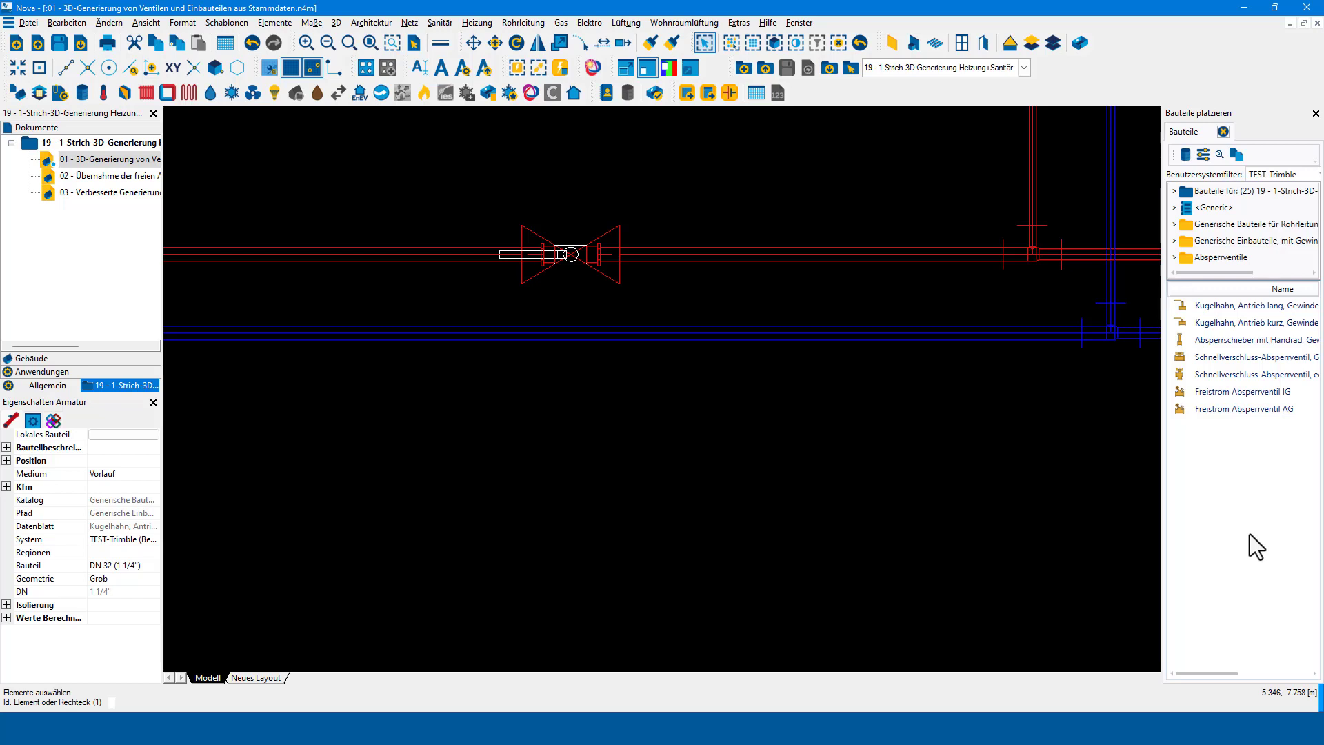
Close the component panel and drawing 01 without saving changes.
left_click(1316, 114)
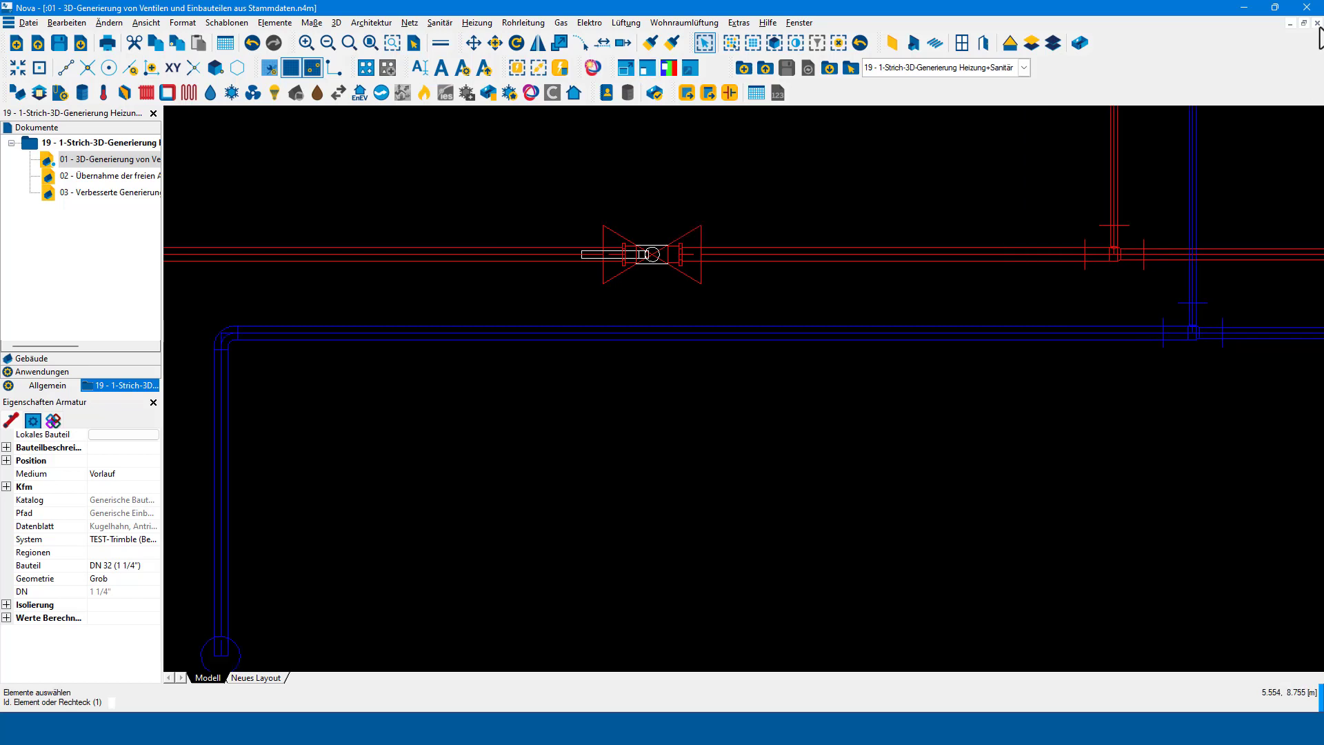
left_click(1318, 22)
left_click(700, 412)
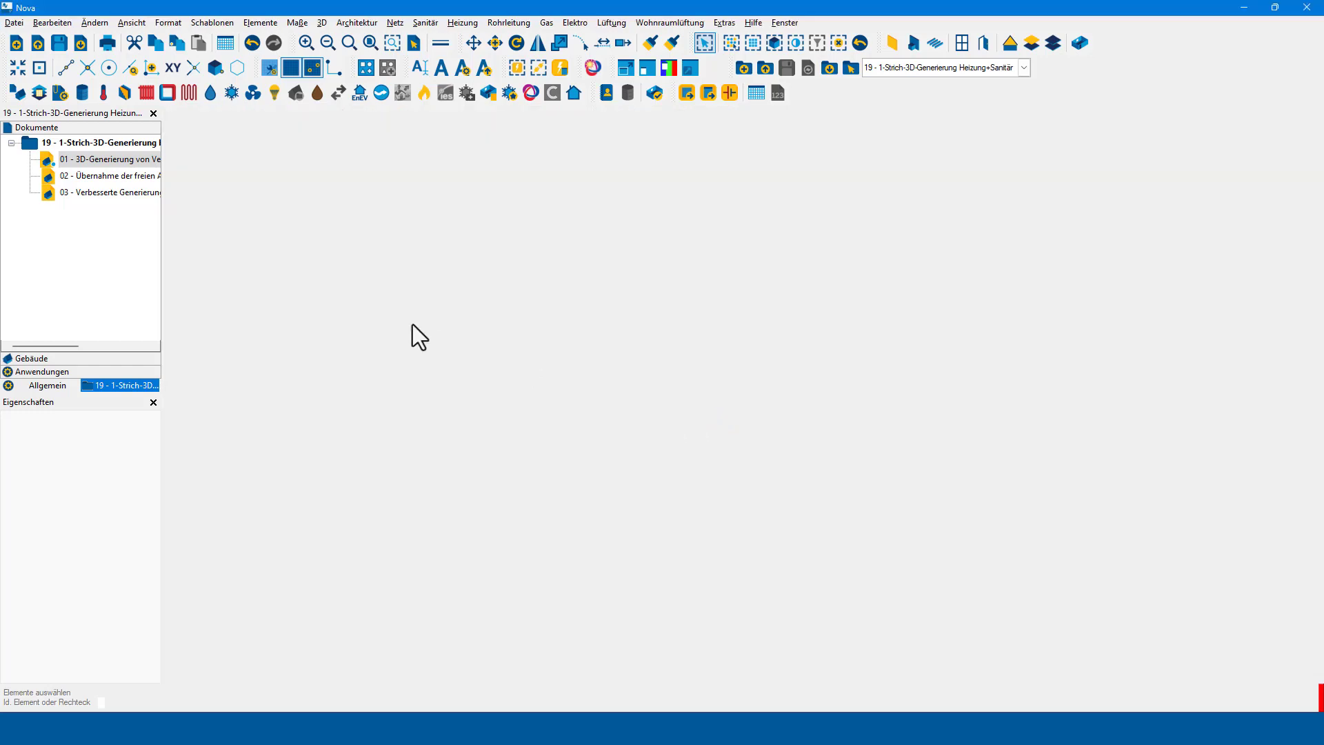
Open drawing 02 on free-attribute transfer, zoom onto its network, and open the project's options.
double_click(117, 128)
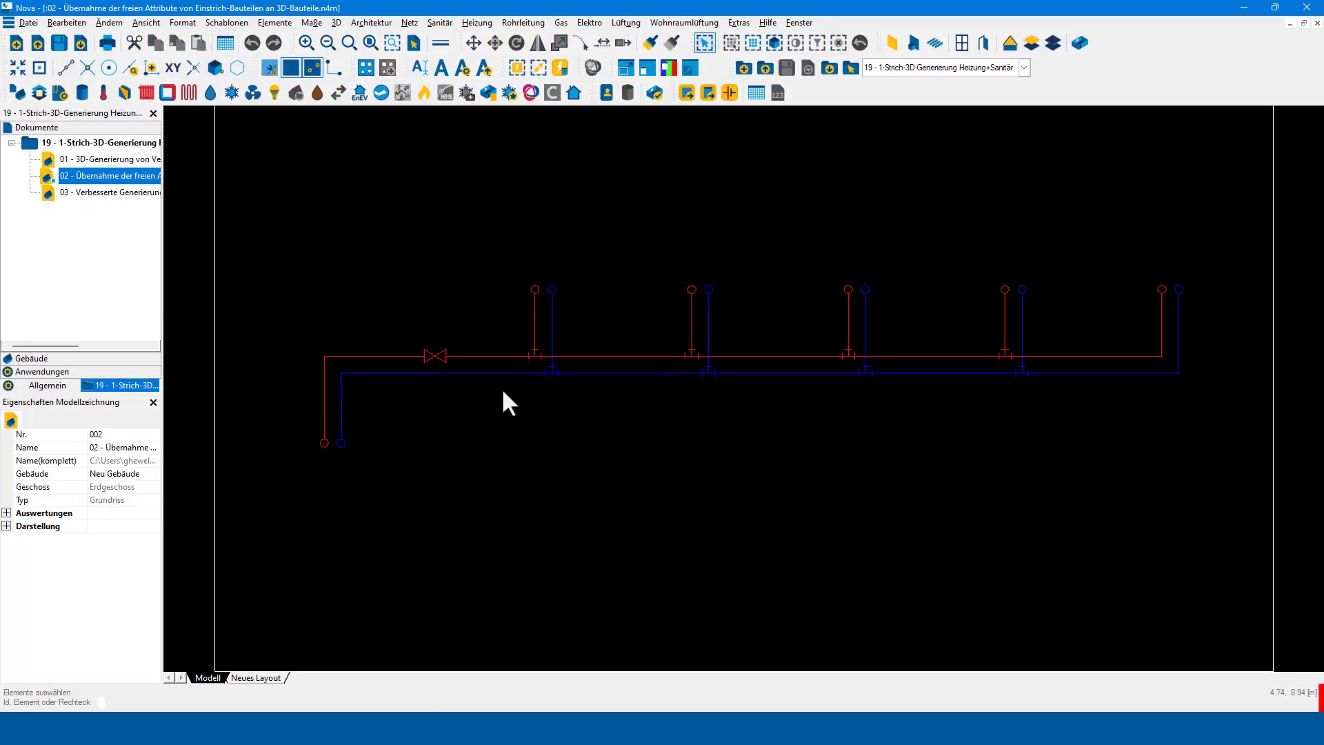
middle_click_drag(502, 388, 571, 379)
scroll(457, 314, "up", 2)
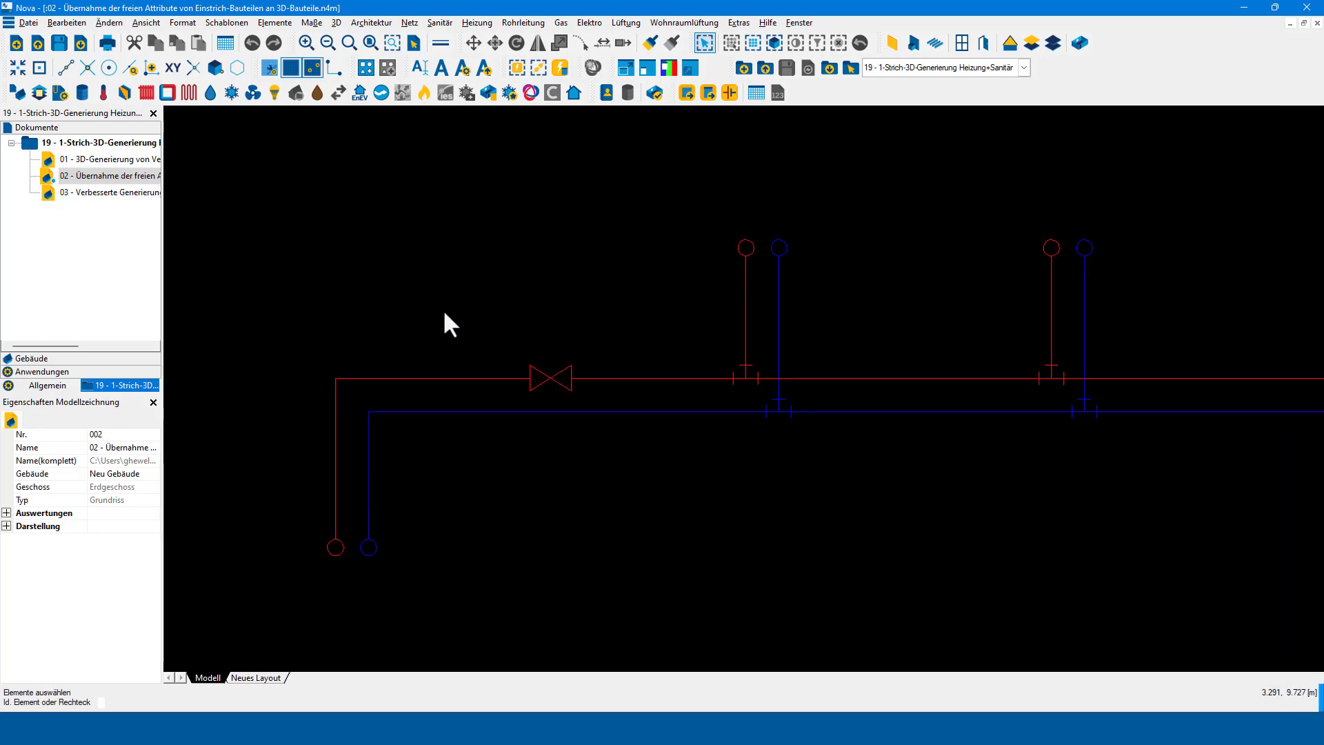
left_click(122, 146)
right_click(122, 146)
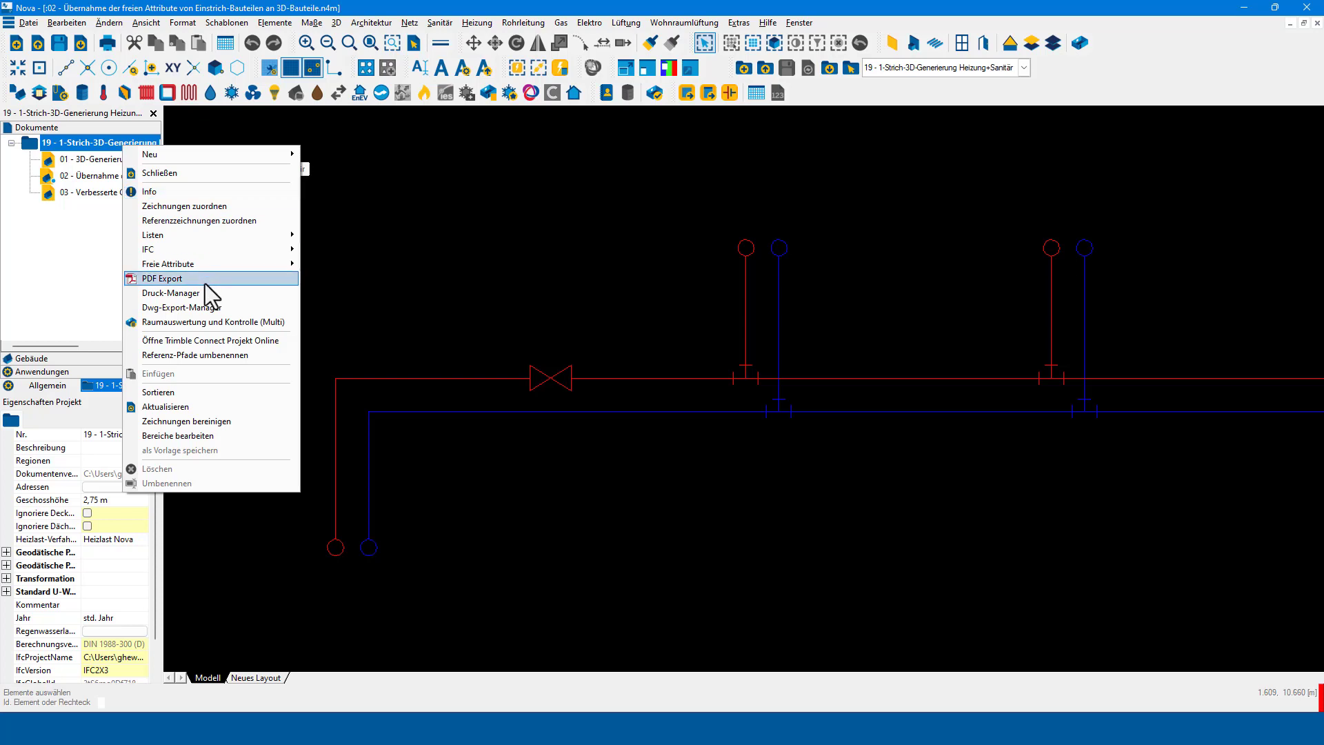
mouse_move(167, 264)
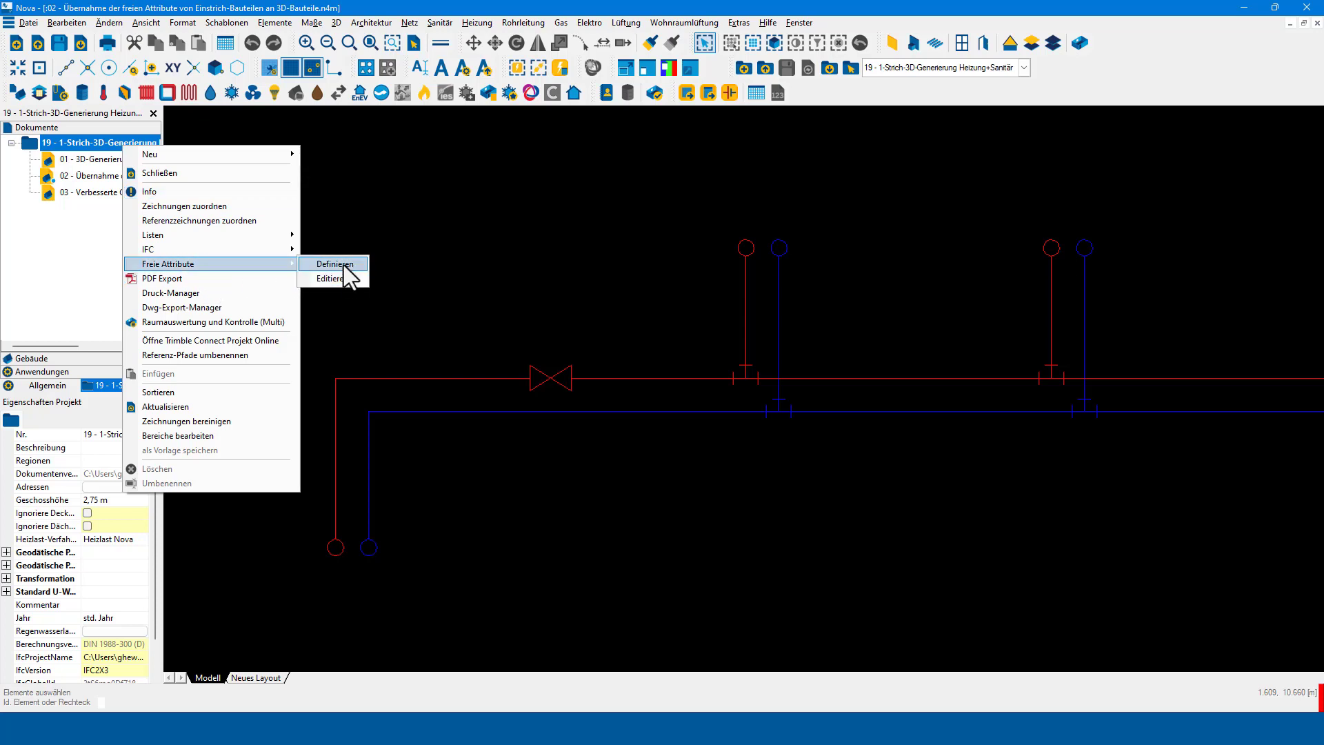
left_click(343, 265)
left_click(708, 309)
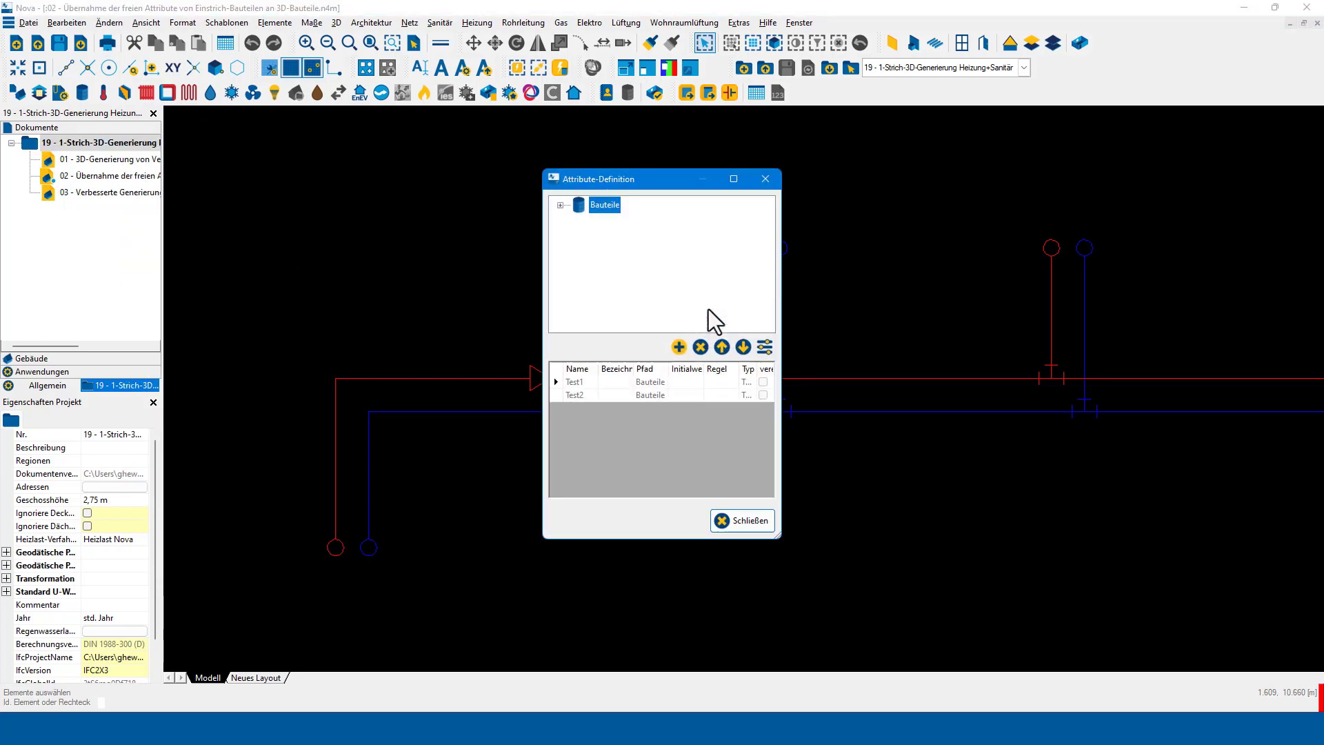
left_click_drag(780, 290, 1089, 288)
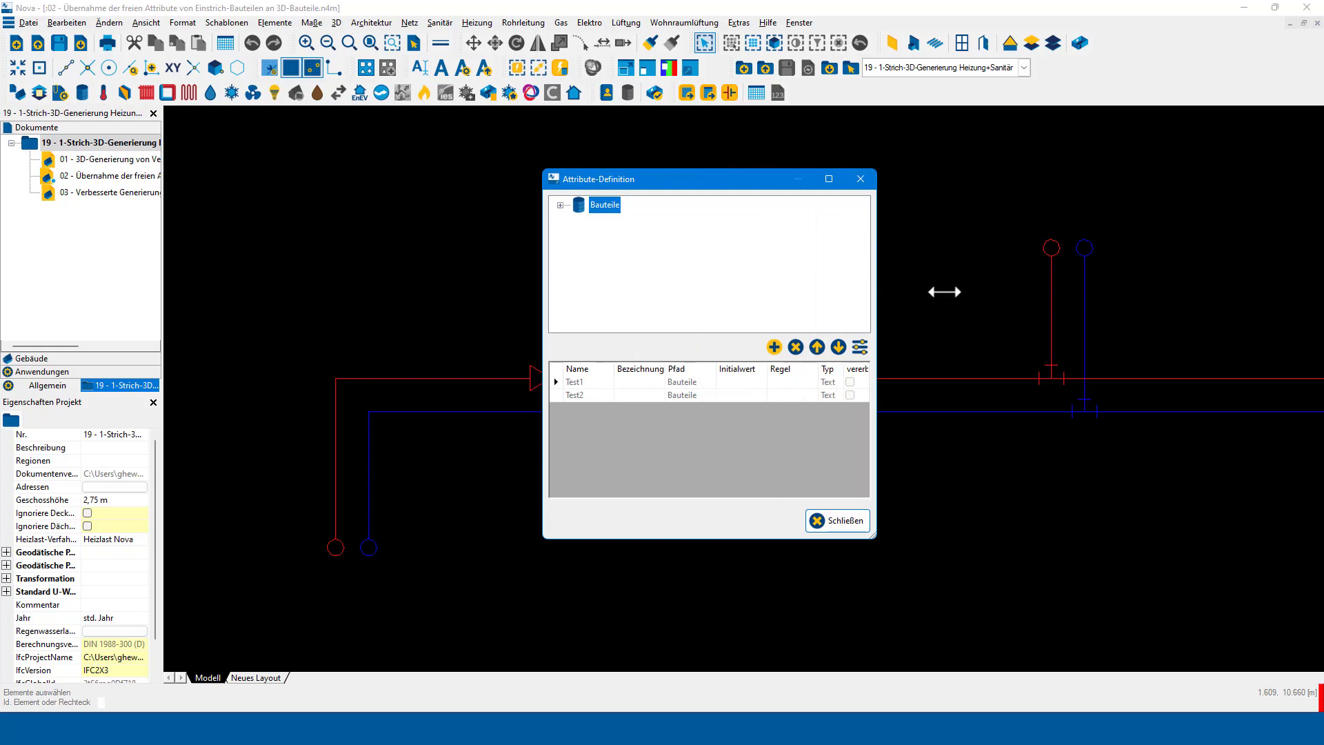
left_click(582, 383)
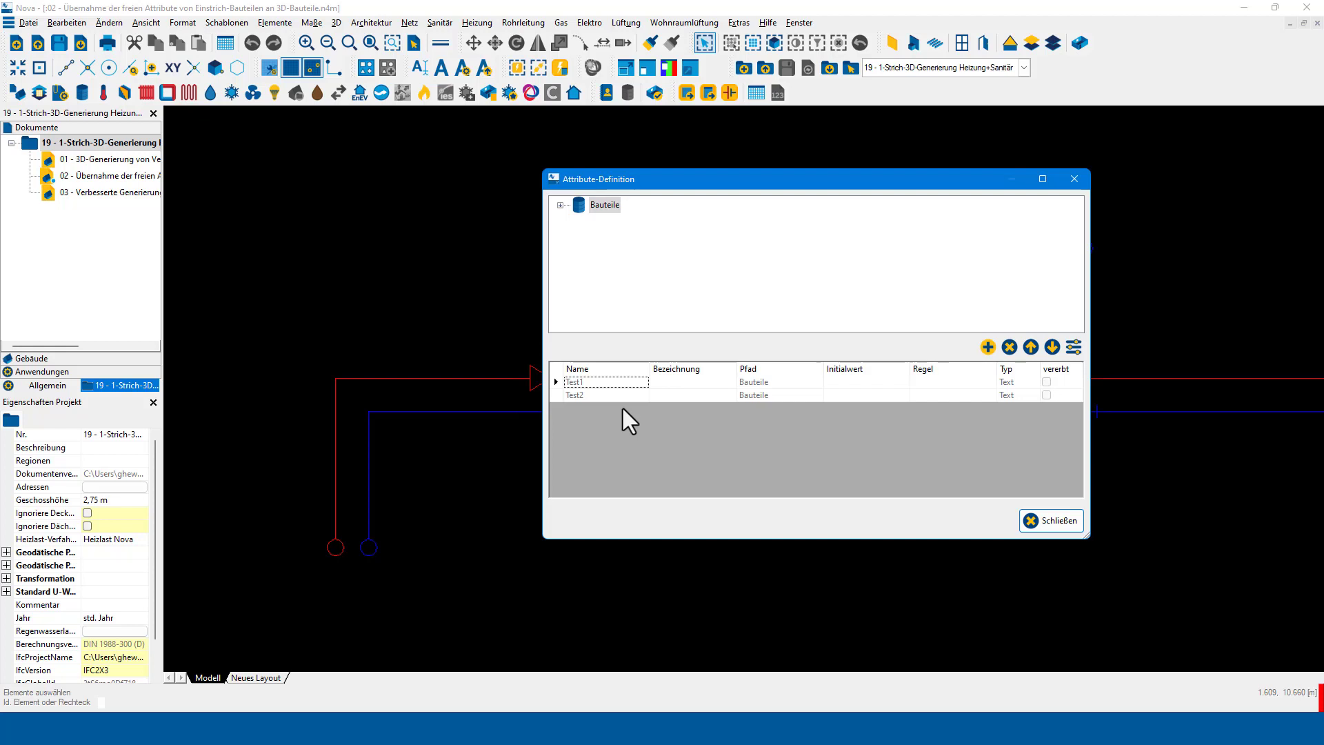
left_click(1052, 520)
key("Return")
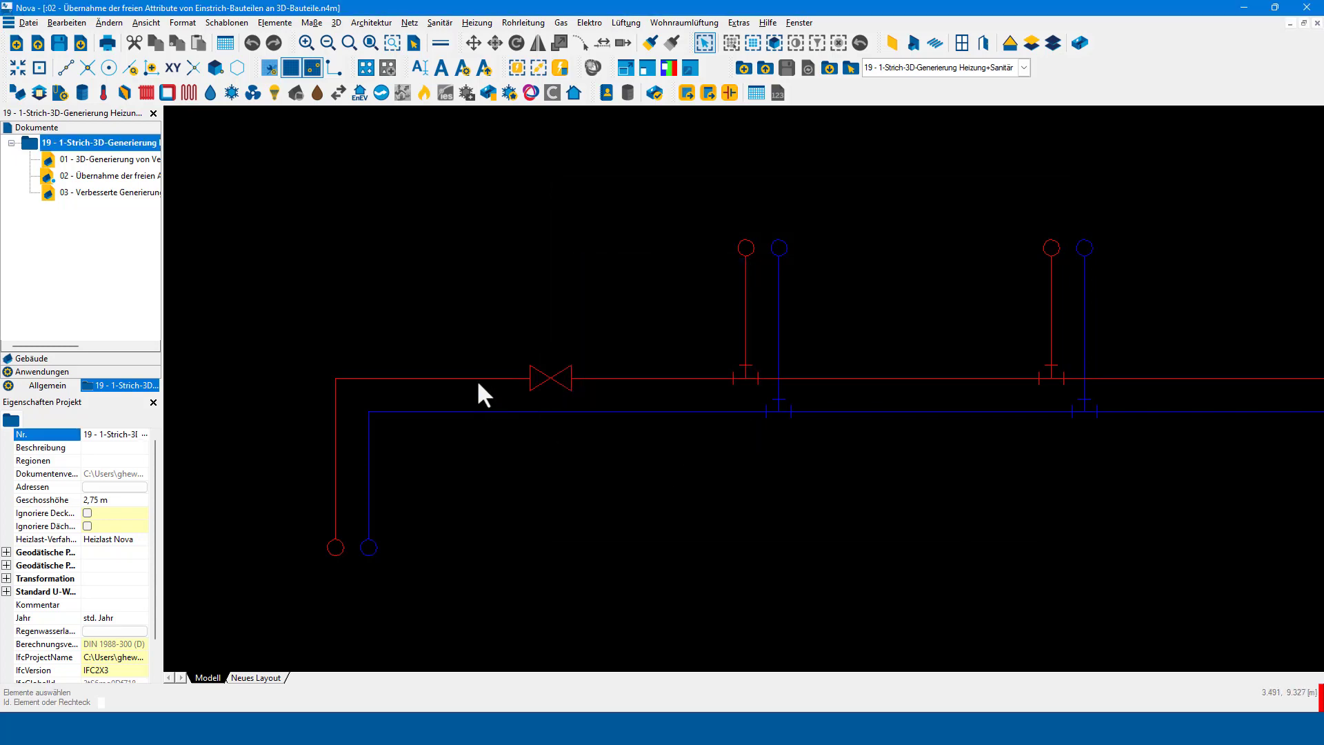
left_click(479, 383)
right_click(479, 383)
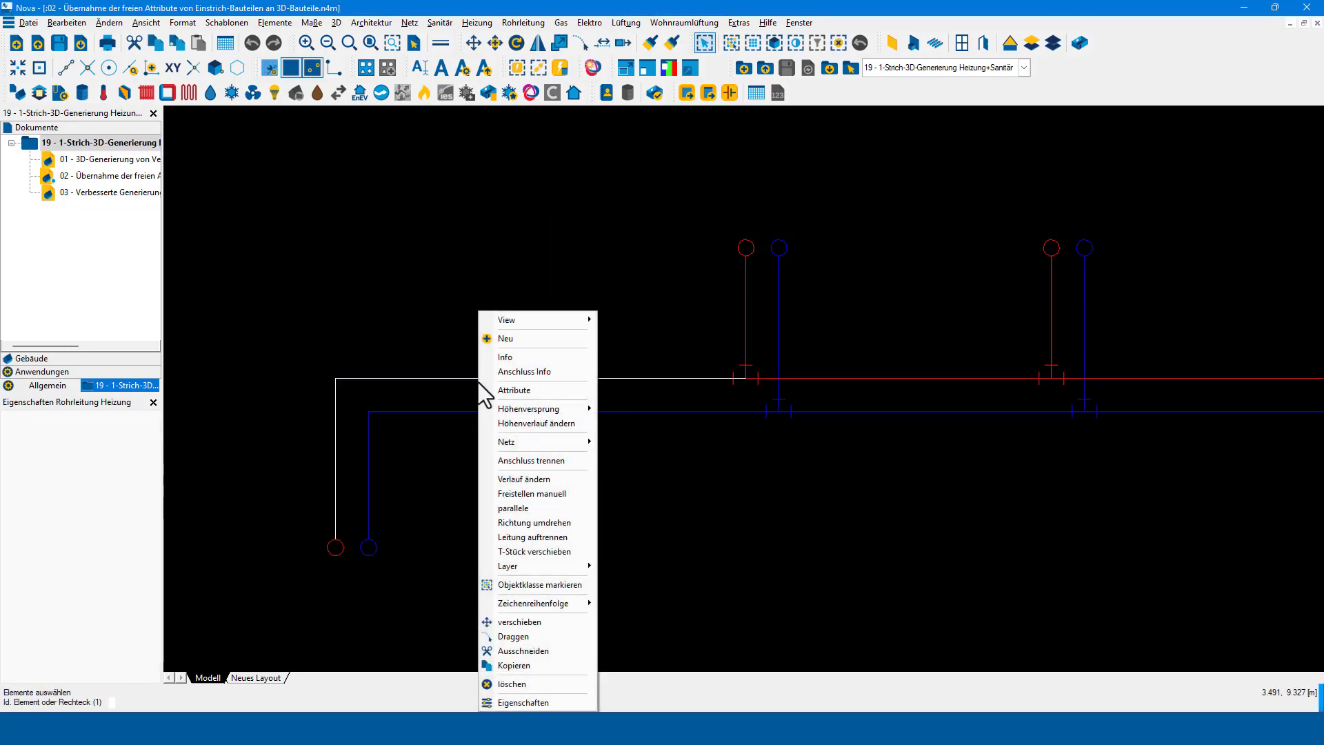
left_click(512, 390)
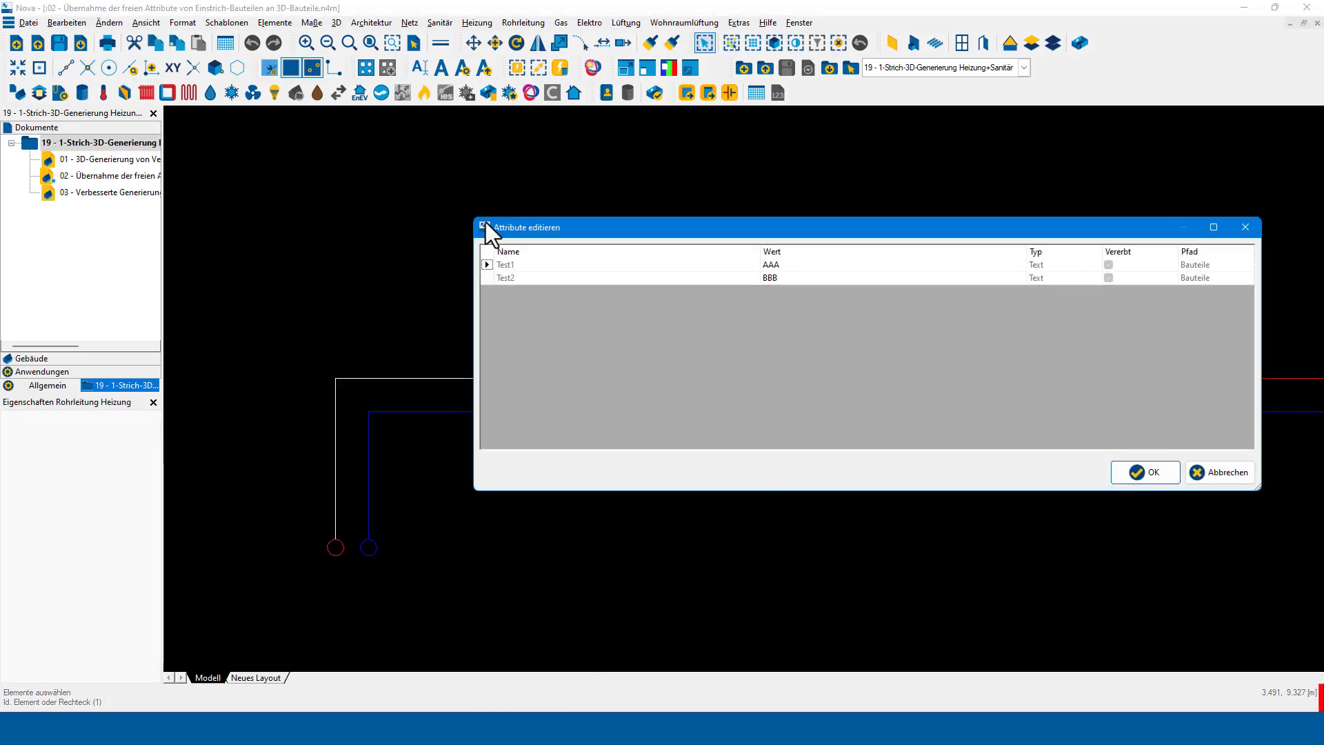
left_click(798, 267)
left_click(798, 279)
left_click(1226, 475)
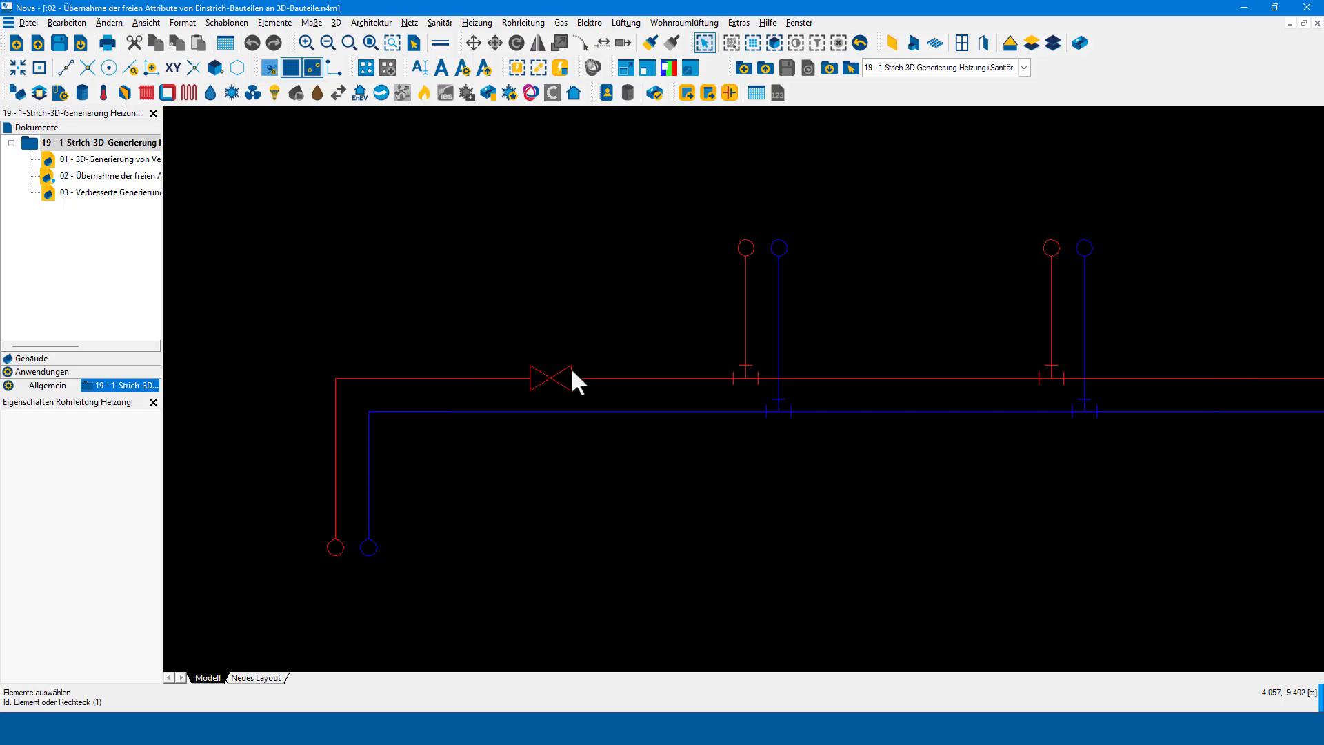
left_click(568, 370)
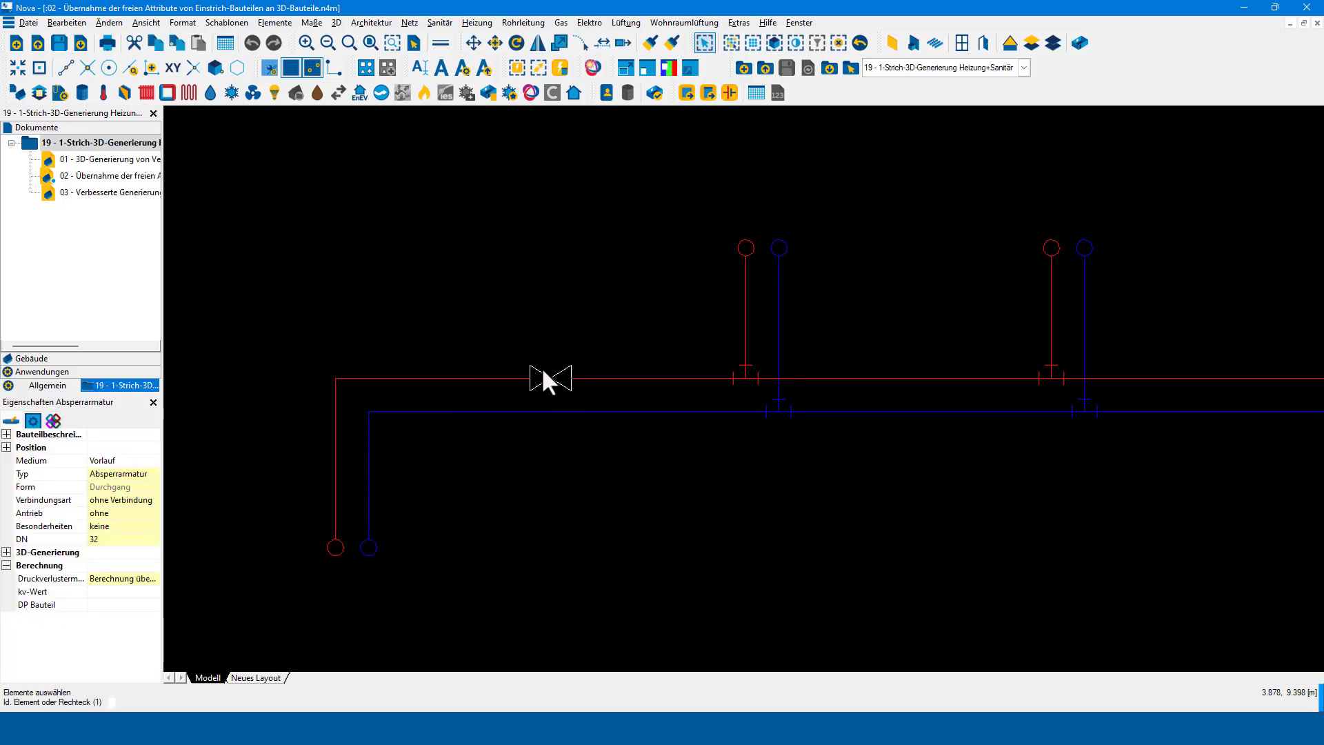
right_click(542, 378)
left_click(587, 447)
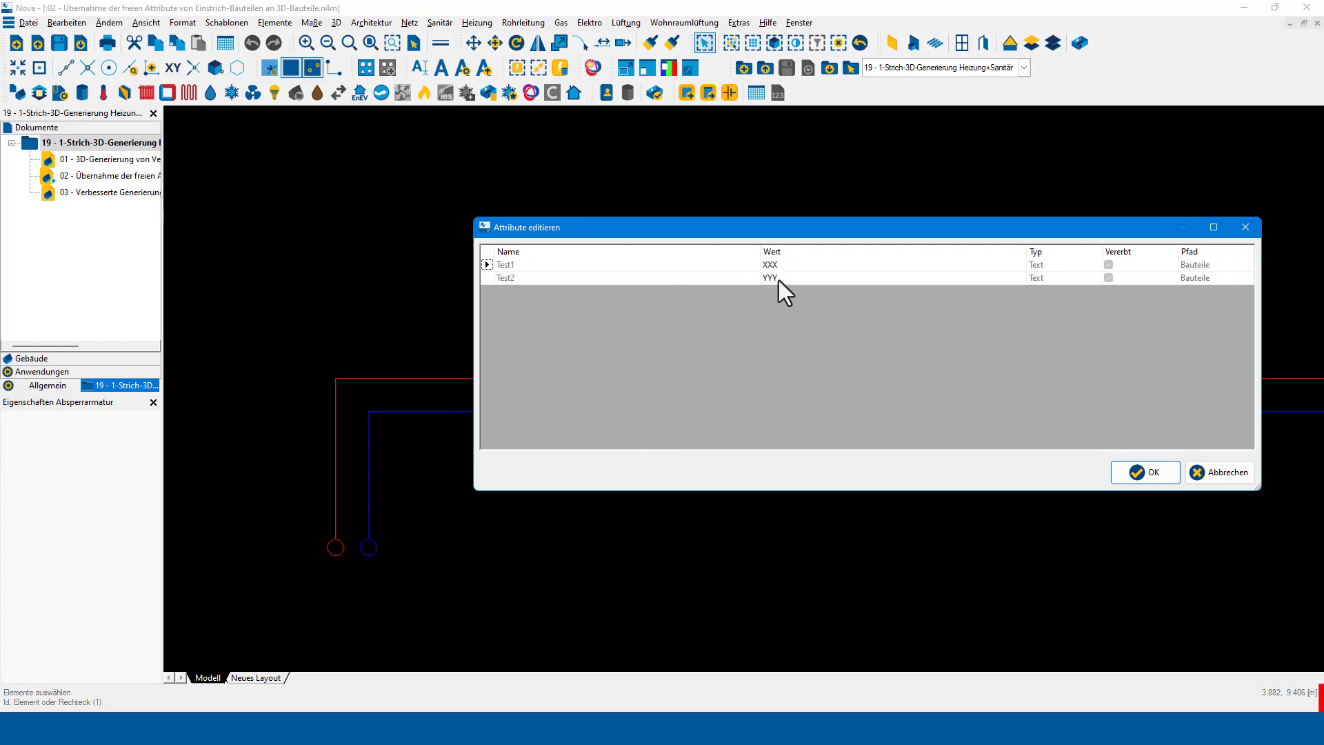
left_click(1231, 475)
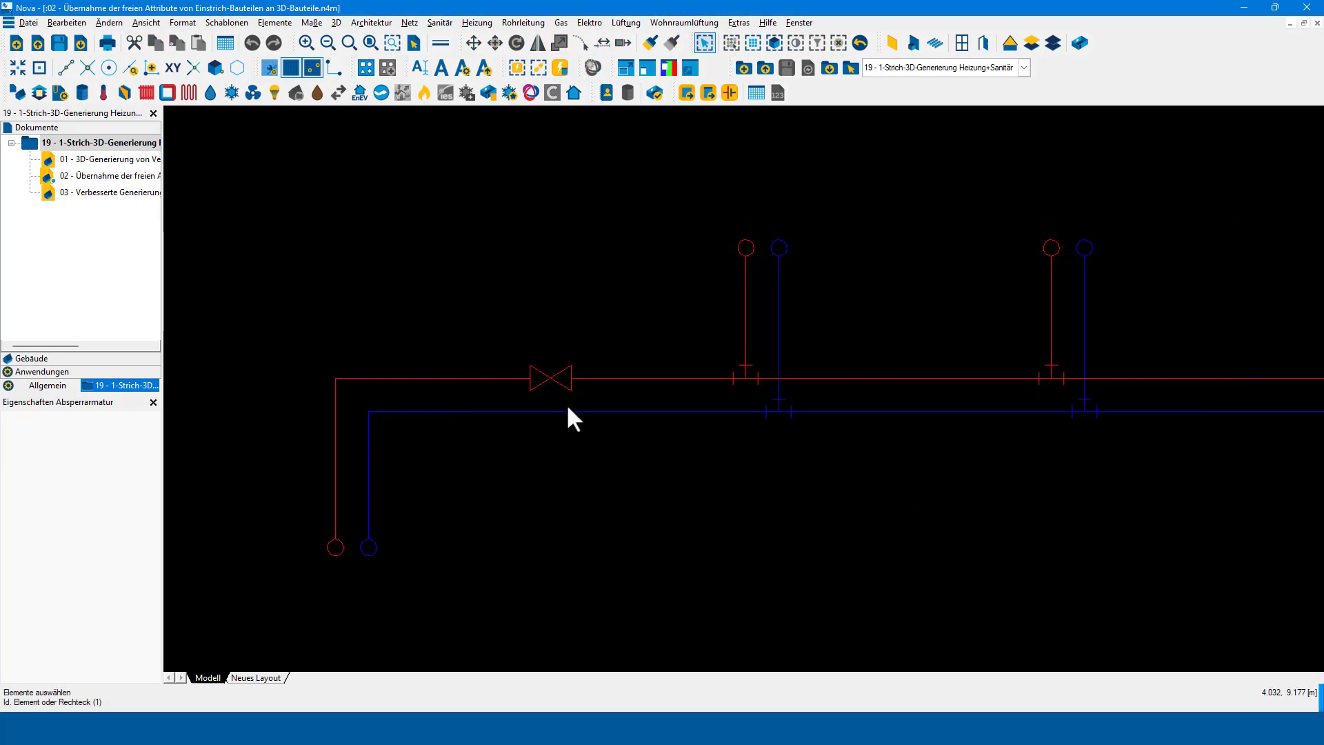
left_click(477, 24)
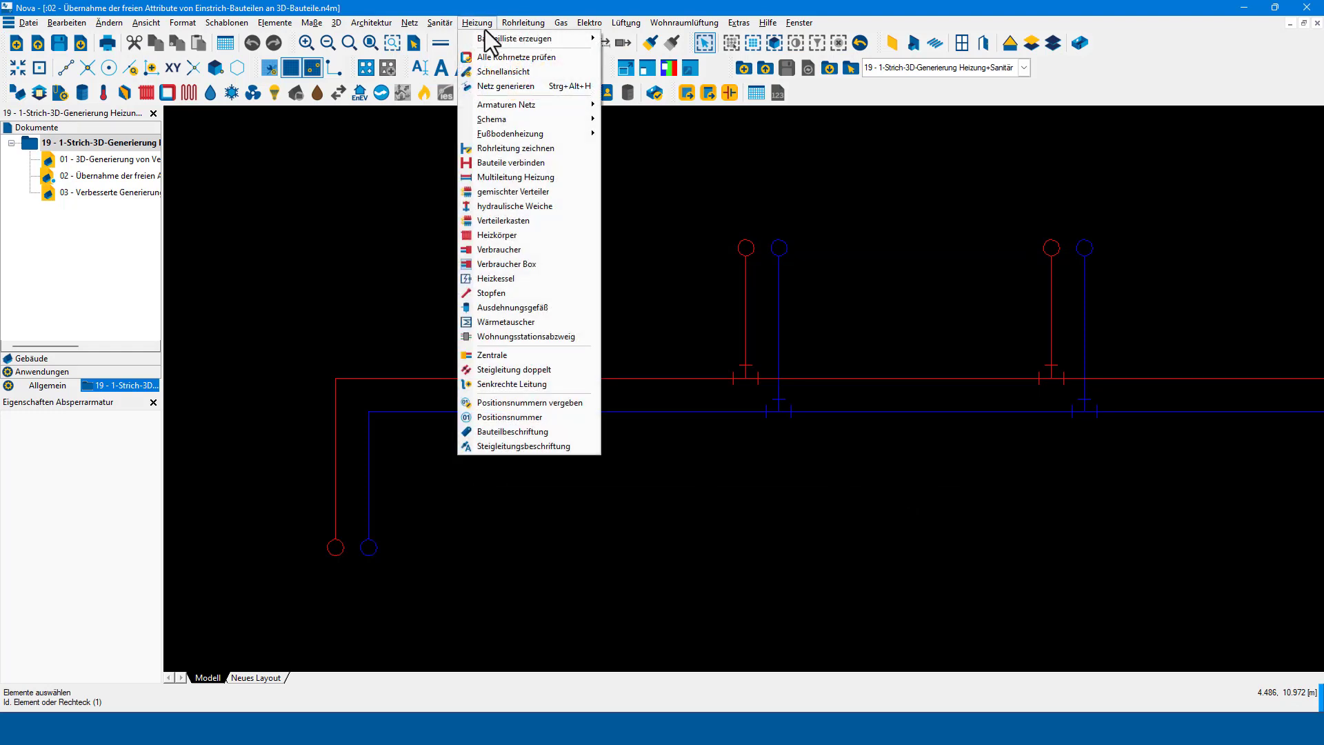
left_click(485, 29)
right_click(482, 379)
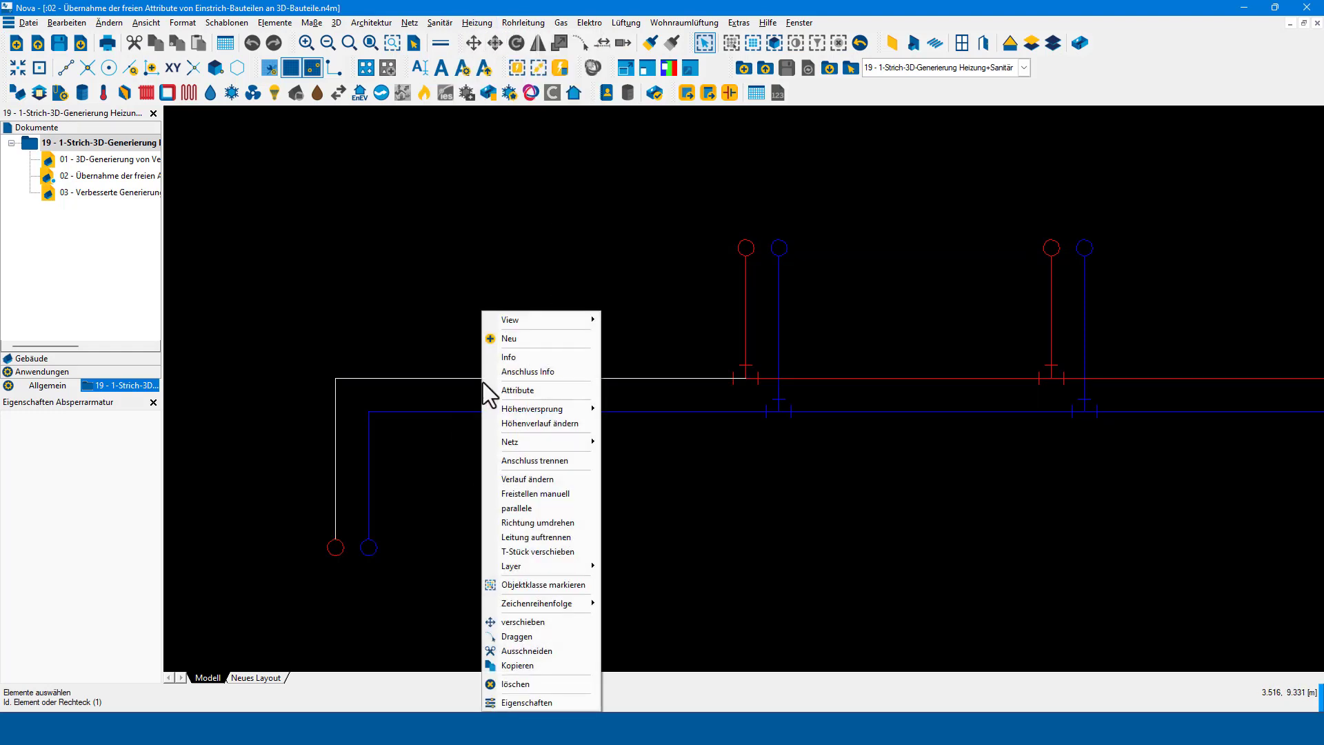
left_click(504, 388)
left_click(796, 263)
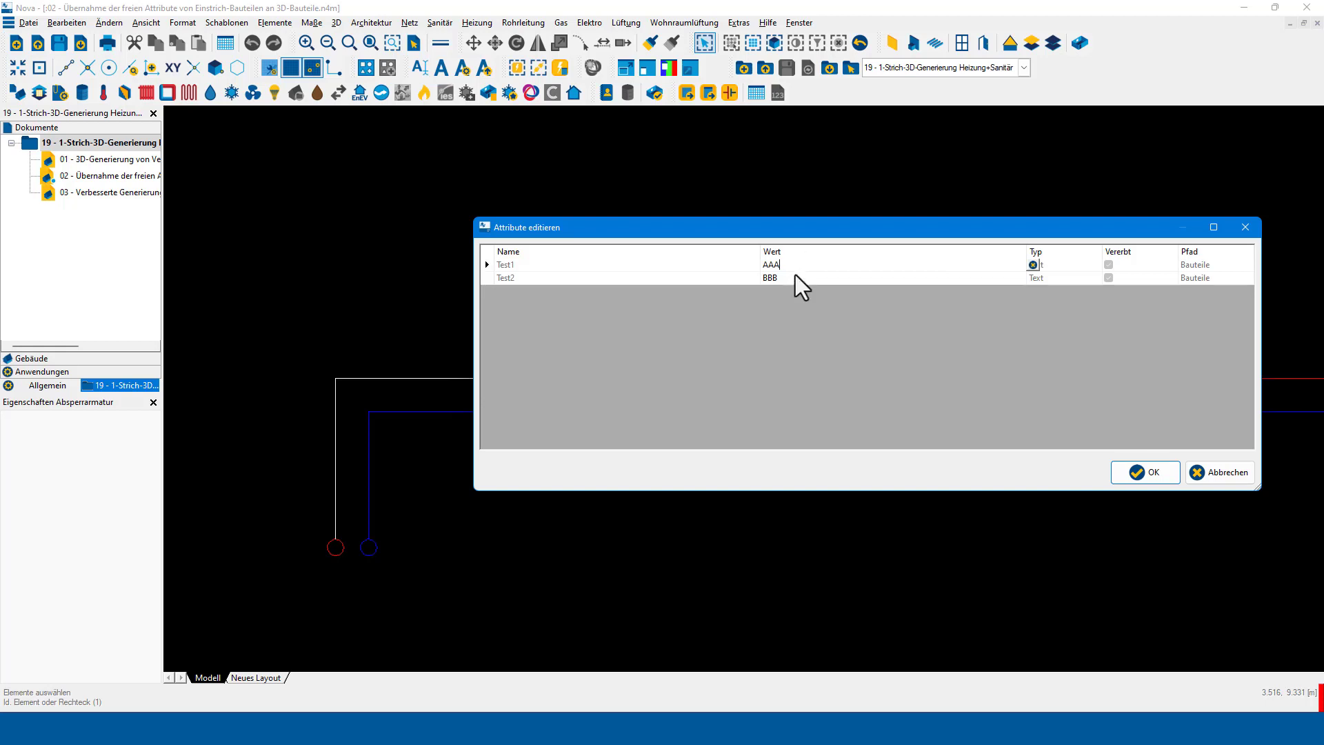
left_click(795, 278)
left_click(793, 264)
left_click(1223, 472)
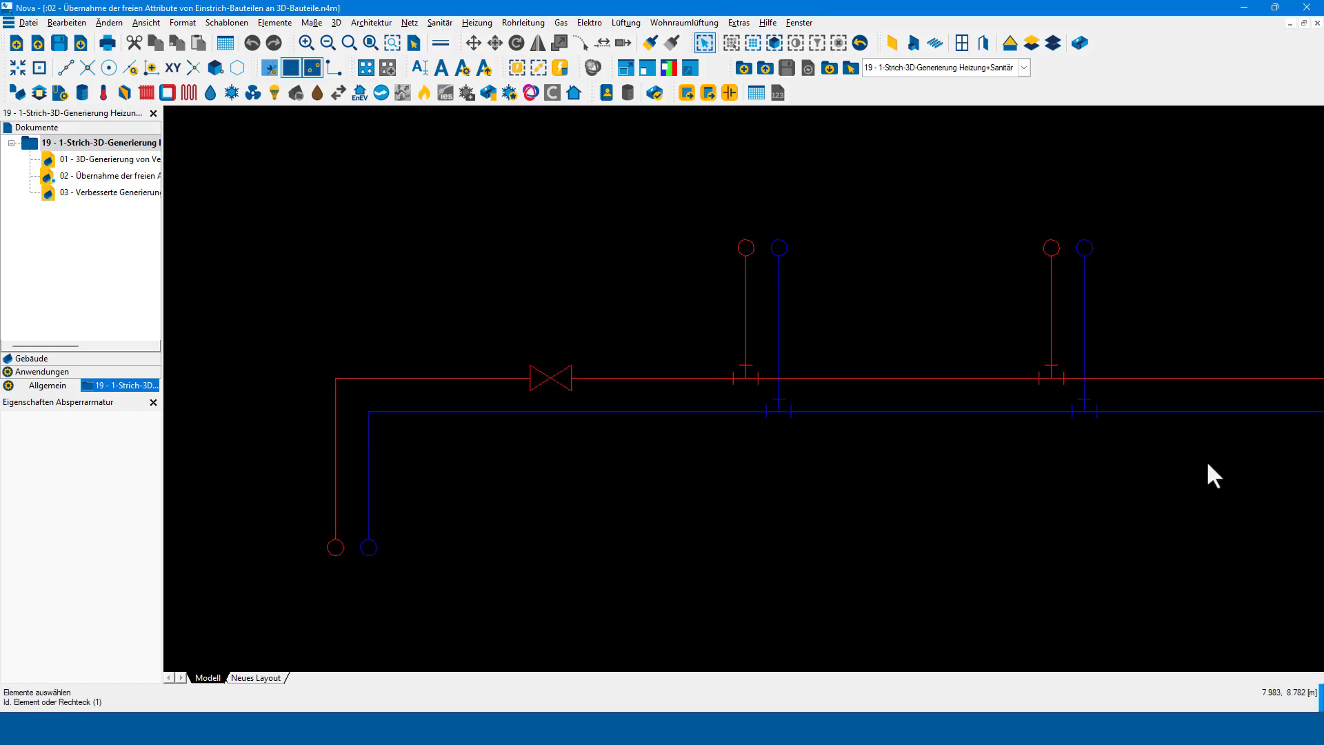
left_click(486, 24)
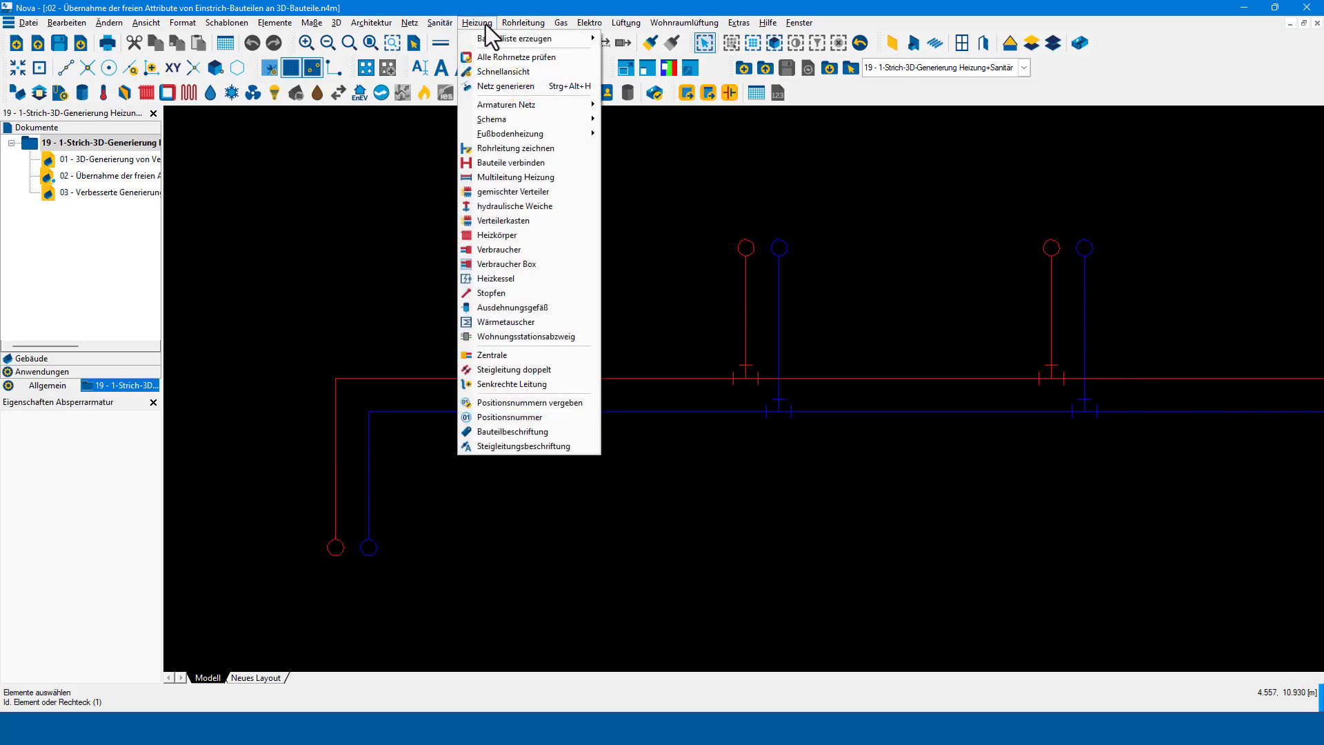
left_click(502, 84)
left_click(632, 383)
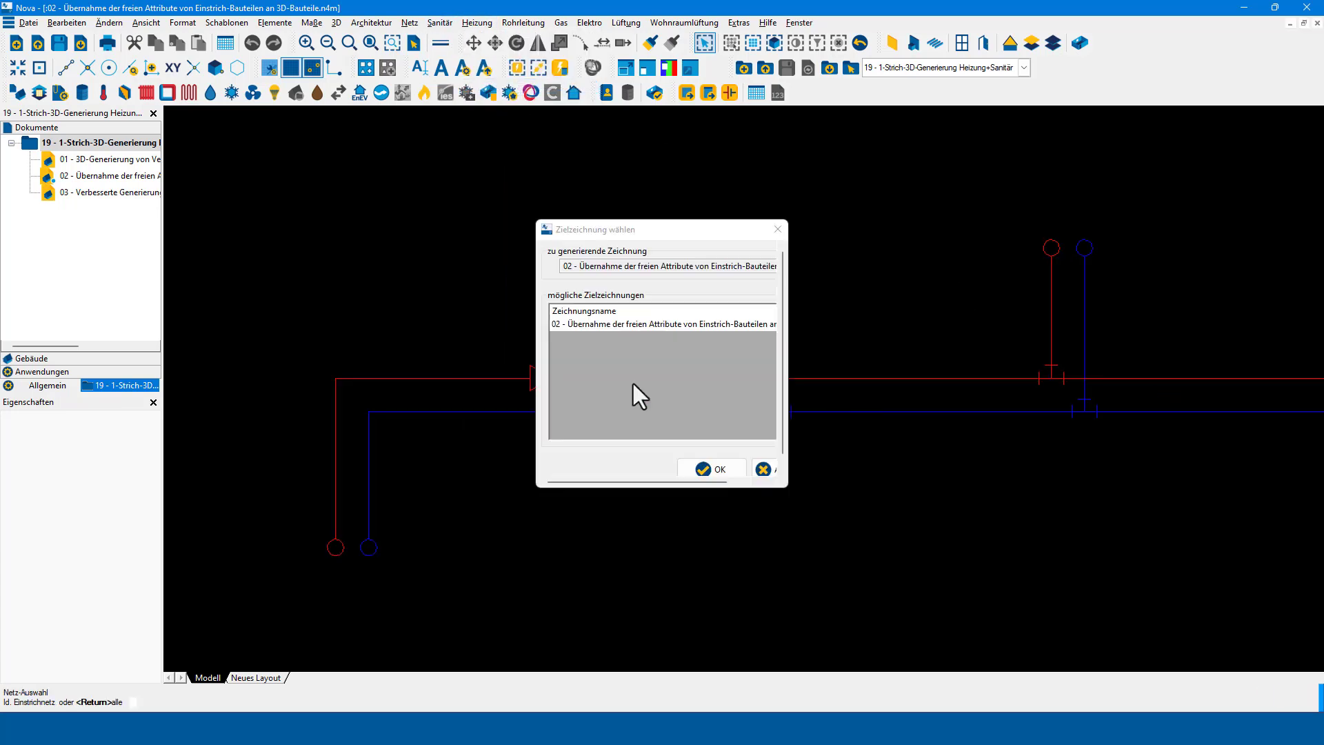
left_click(662, 323)
left_click(716, 475)
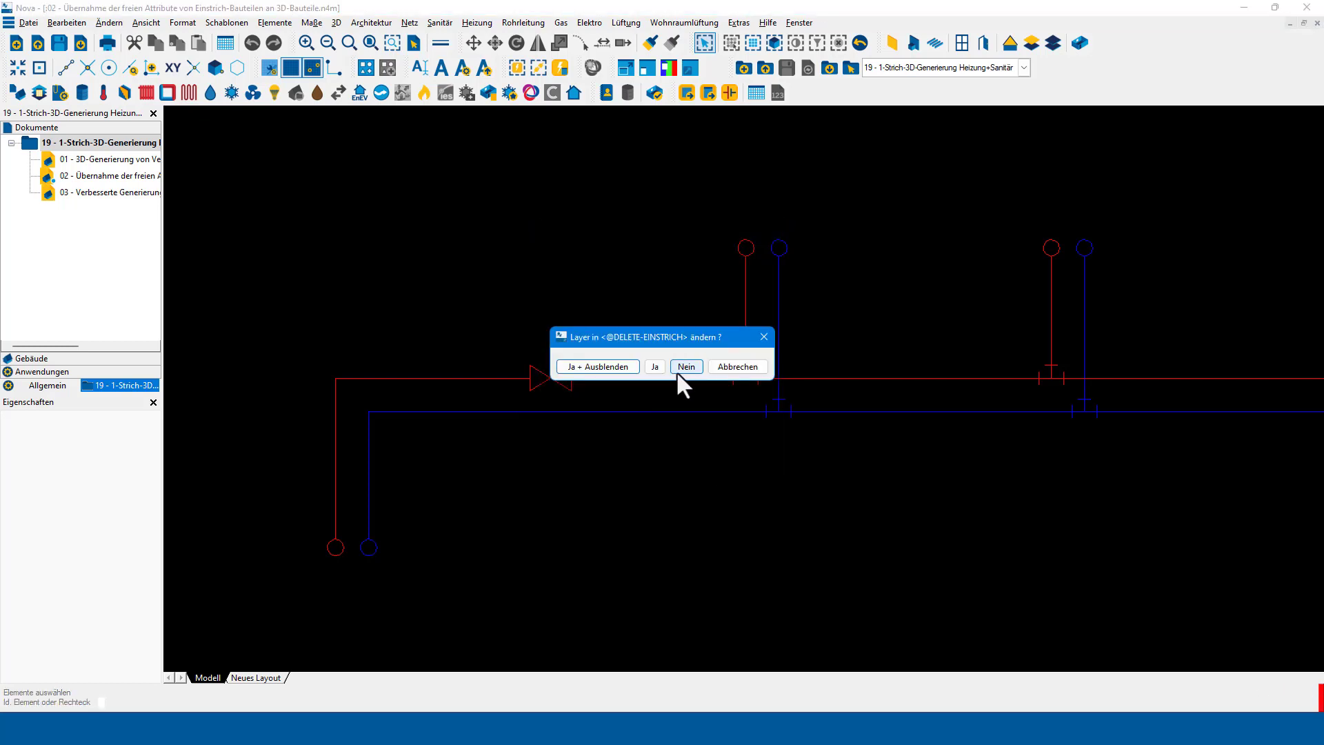
left_click(686, 367)
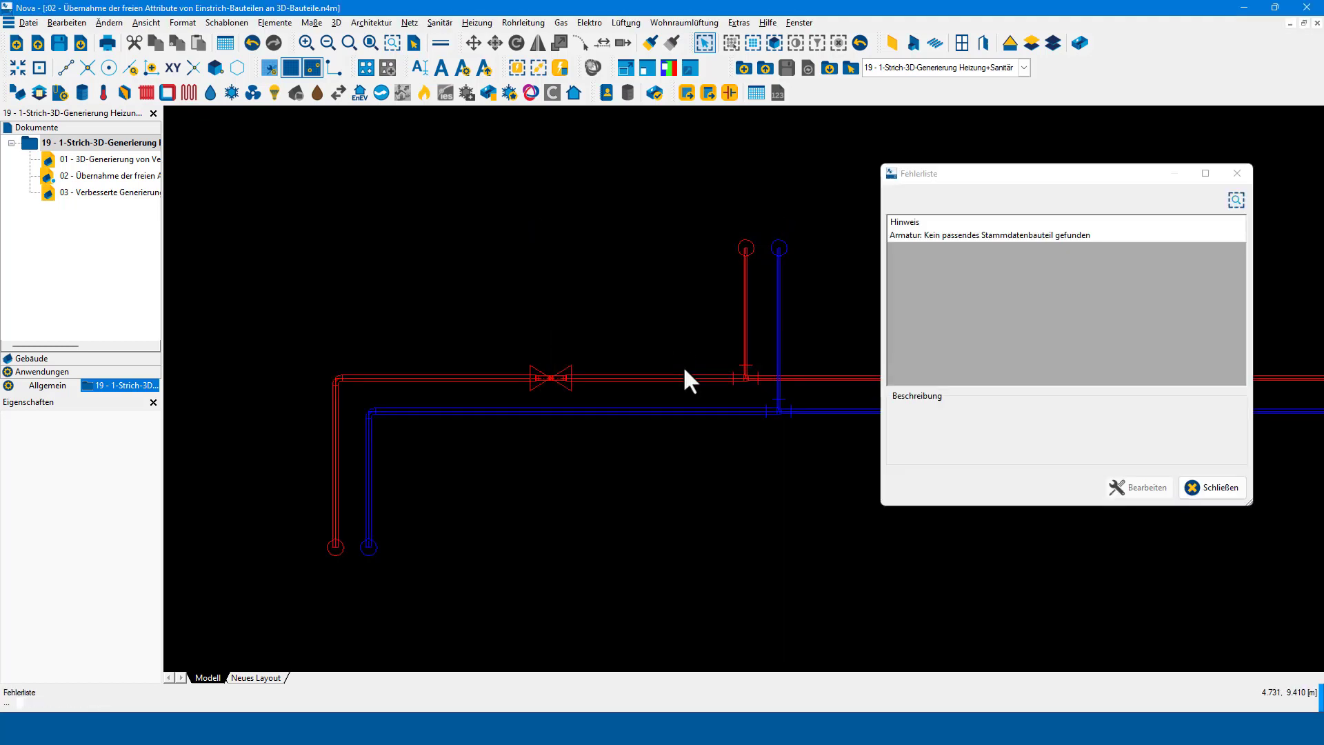
left_click(1238, 493)
middle_click_drag(660, 447, 863, 406)
scroll(736, 362, "up", 3)
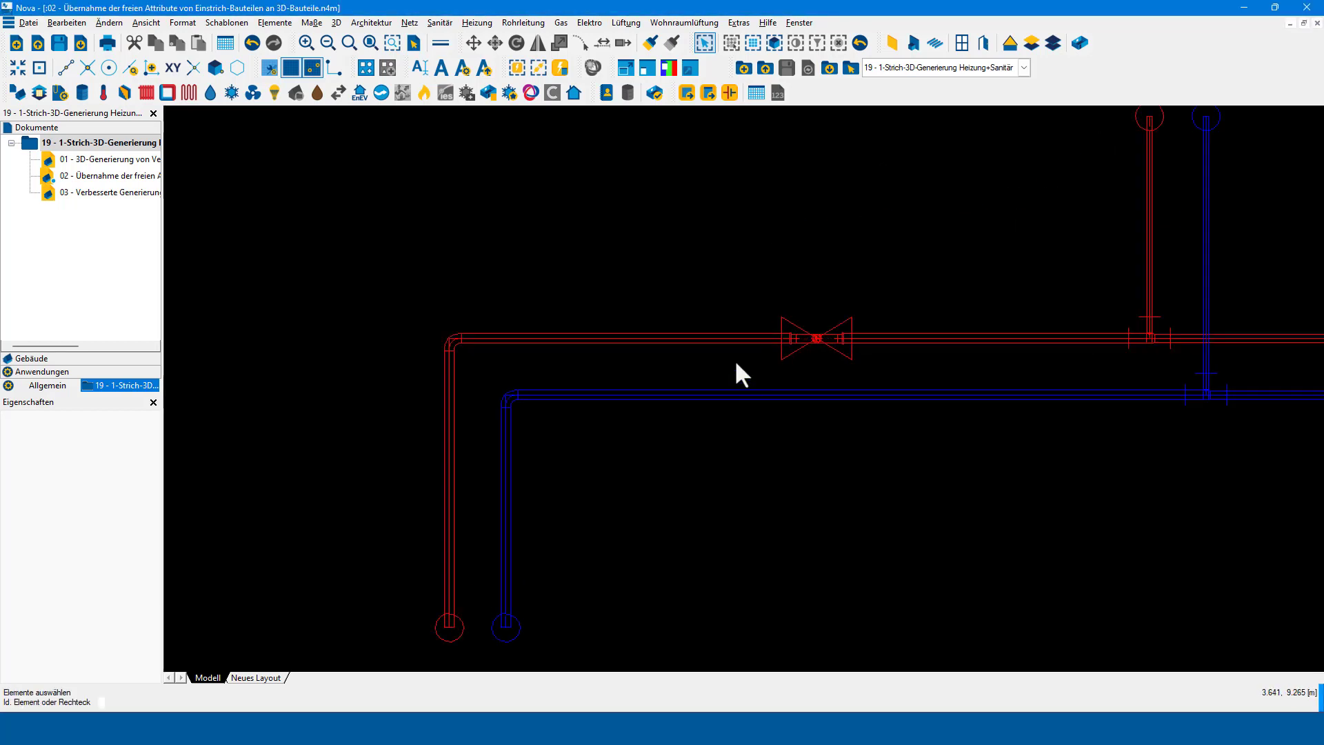
Inspect the generated pipe's free attributes, Test1 AAA and Test2 BBB.
middle_click_drag(737, 363, 673, 333)
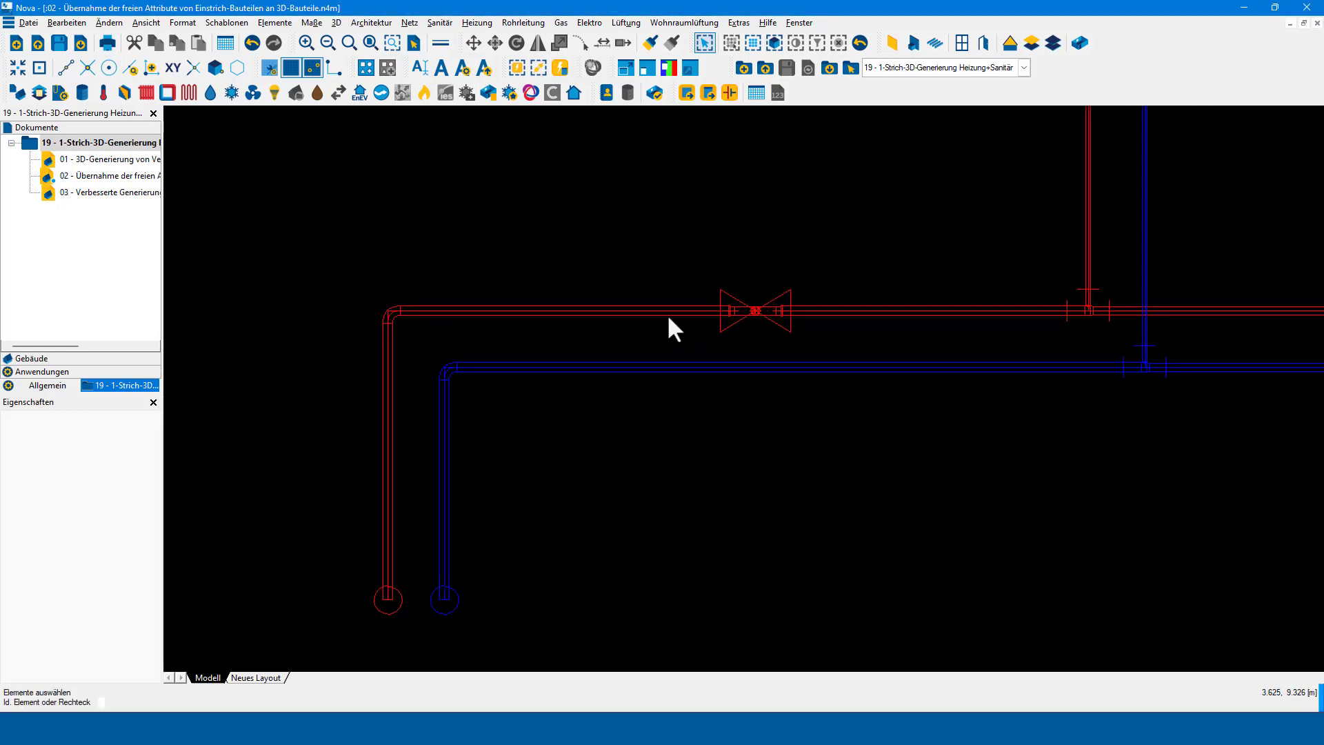
right_click(668, 317)
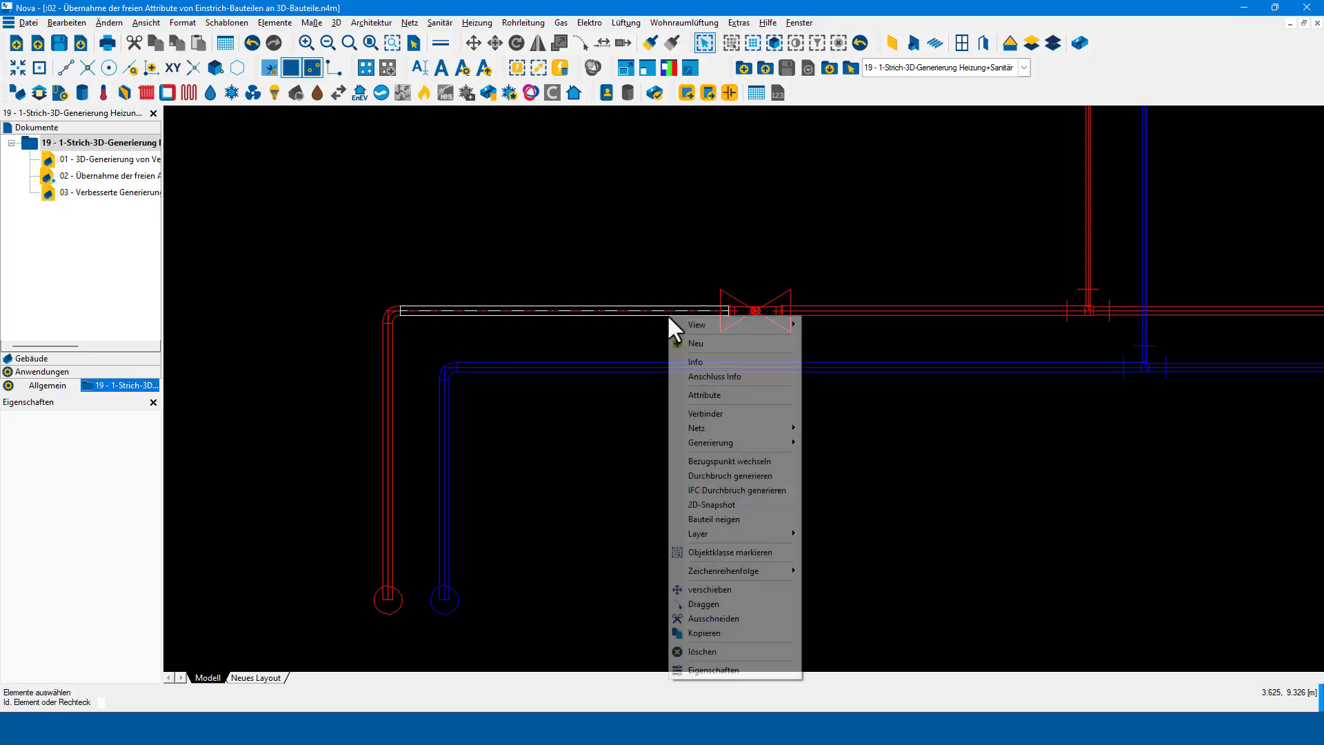
left_click(701, 391)
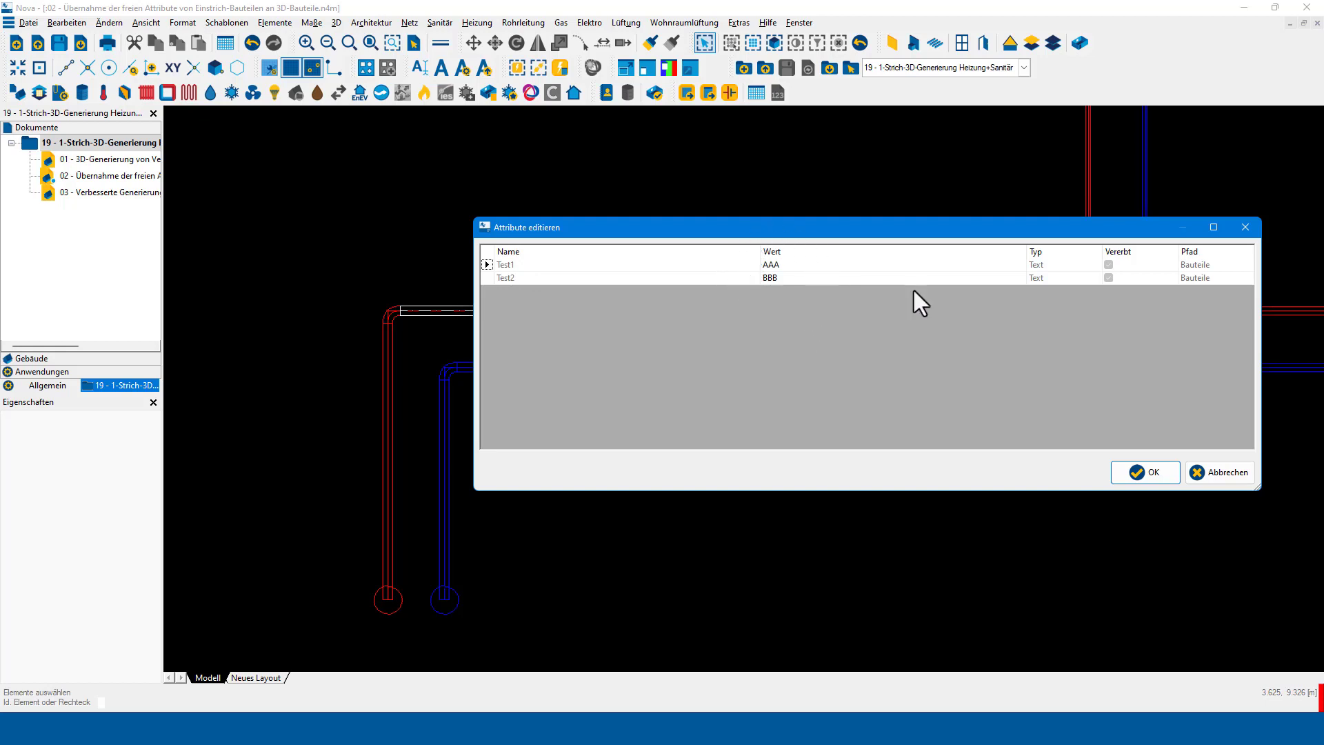
left_click(1246, 228)
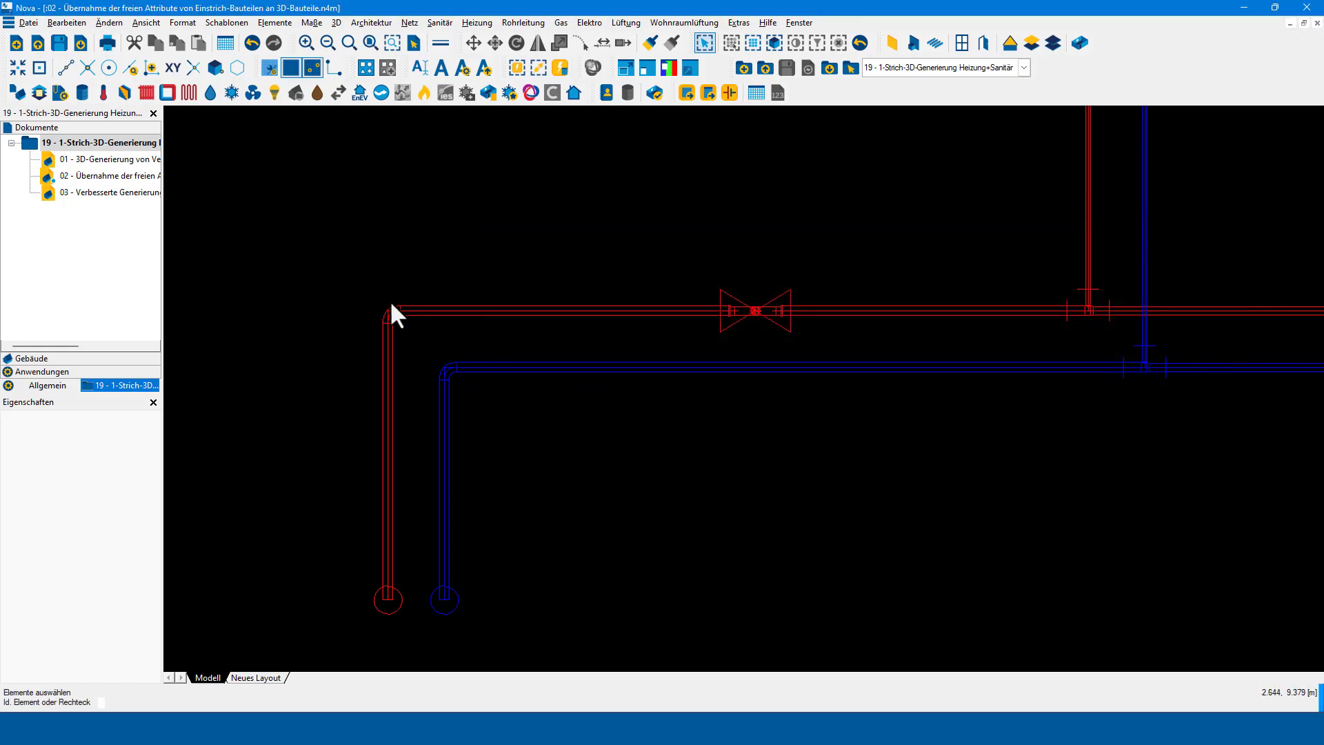
right_click(391, 308)
left_click(428, 383)
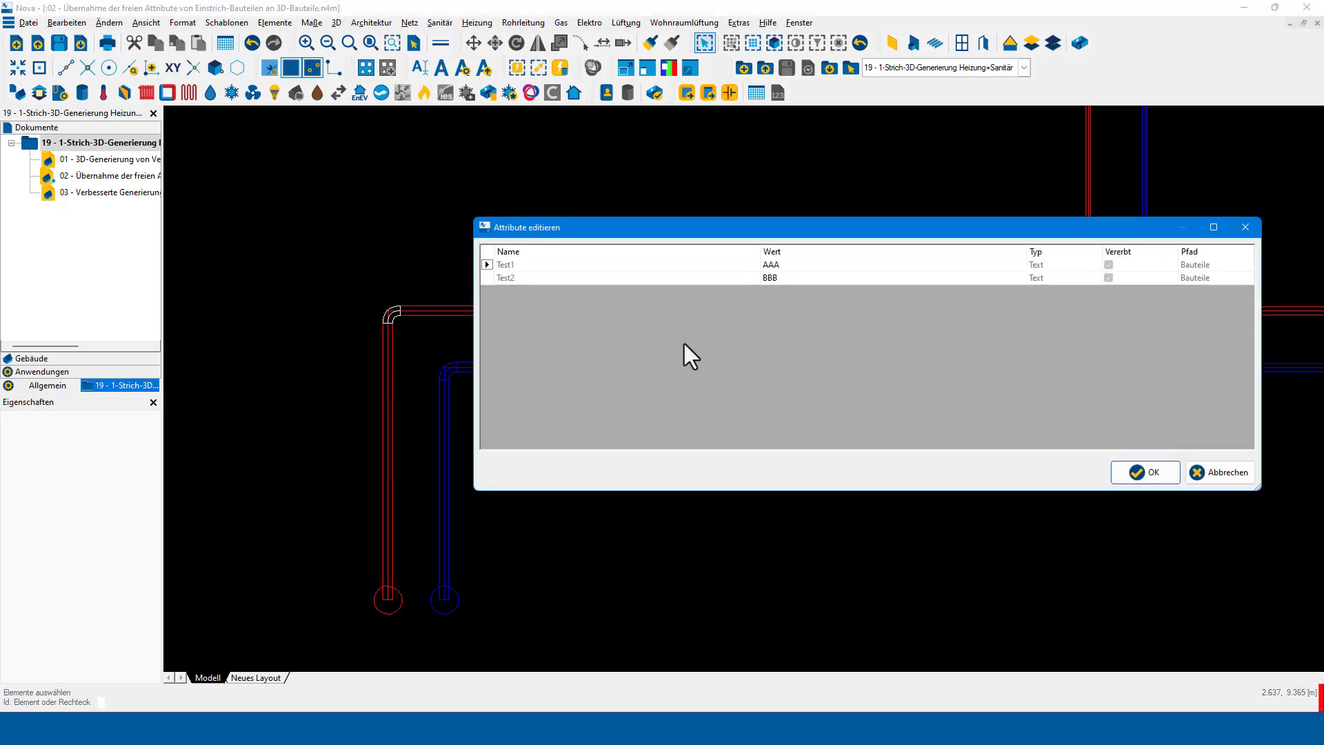
left_click(1246, 227)
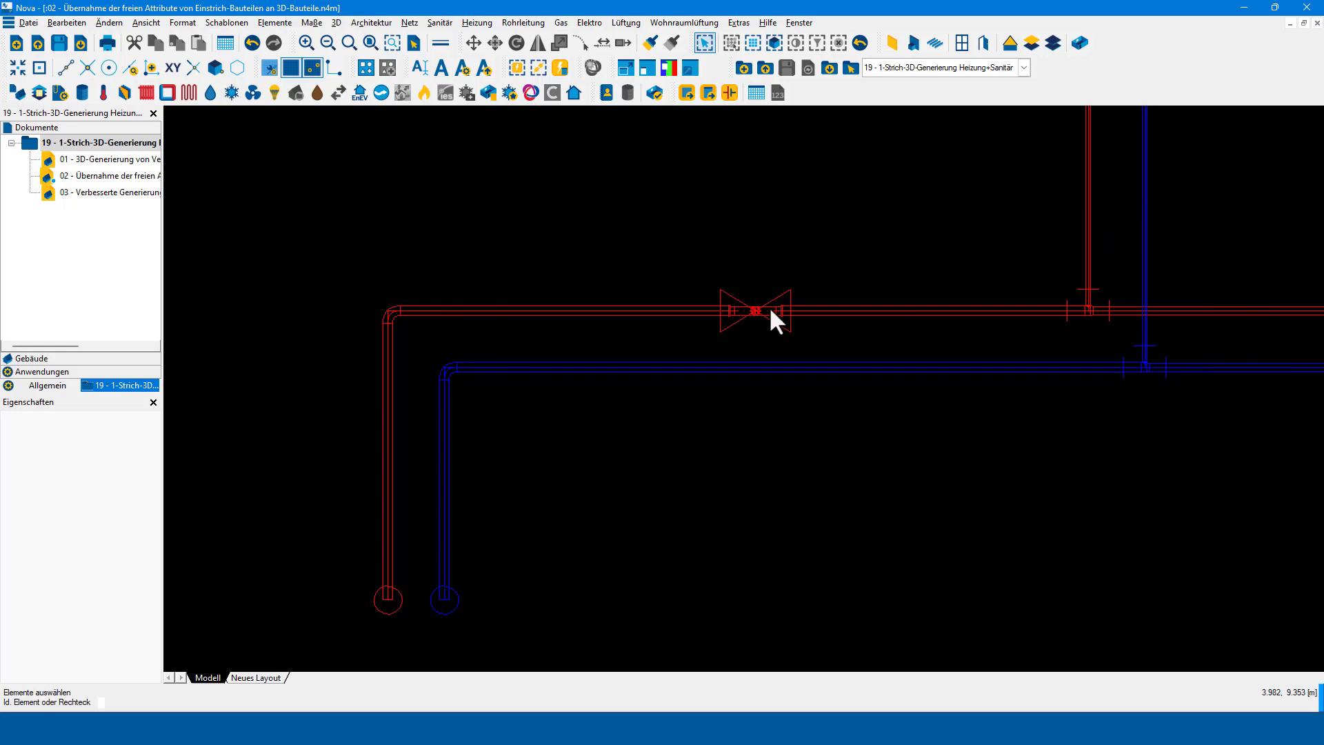
Verify the valve carries Test1 XXX and Test2 YYY, then close the drawing.
right_click(771, 308)
left_click(826, 387)
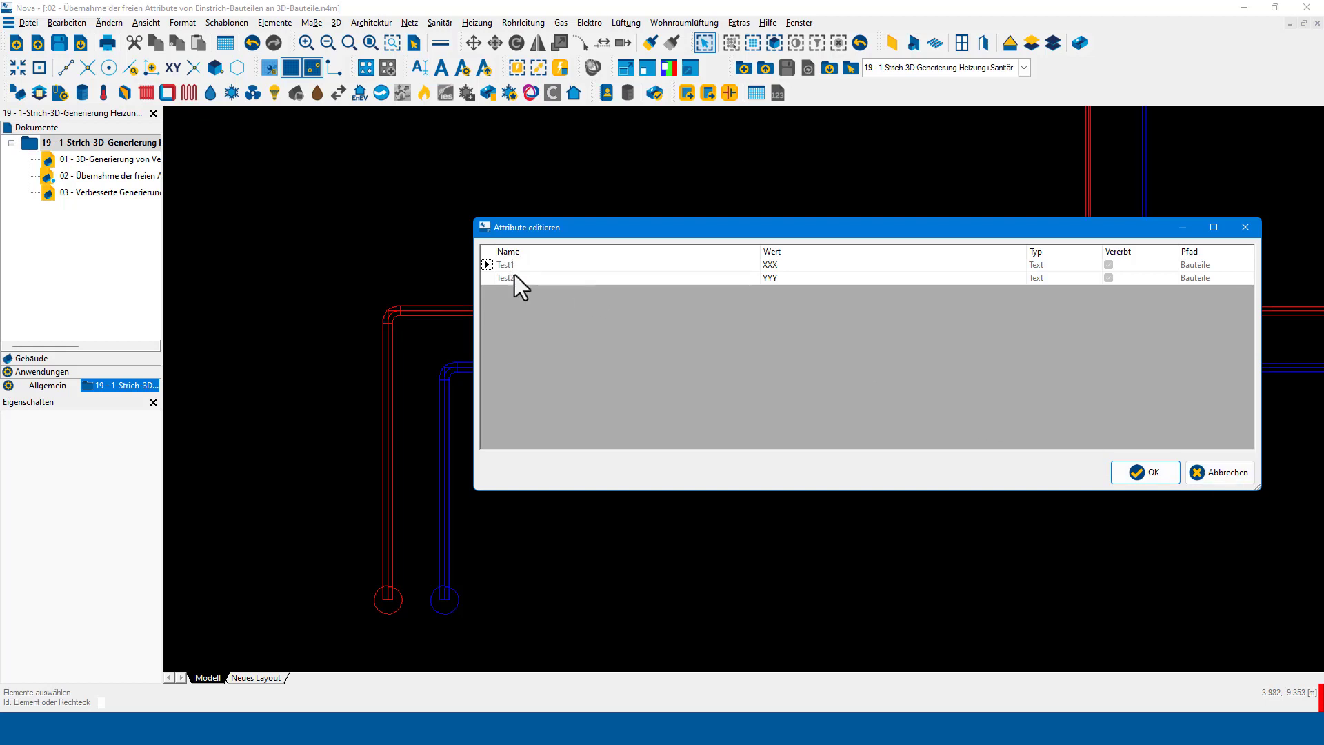
left_click(1231, 483)
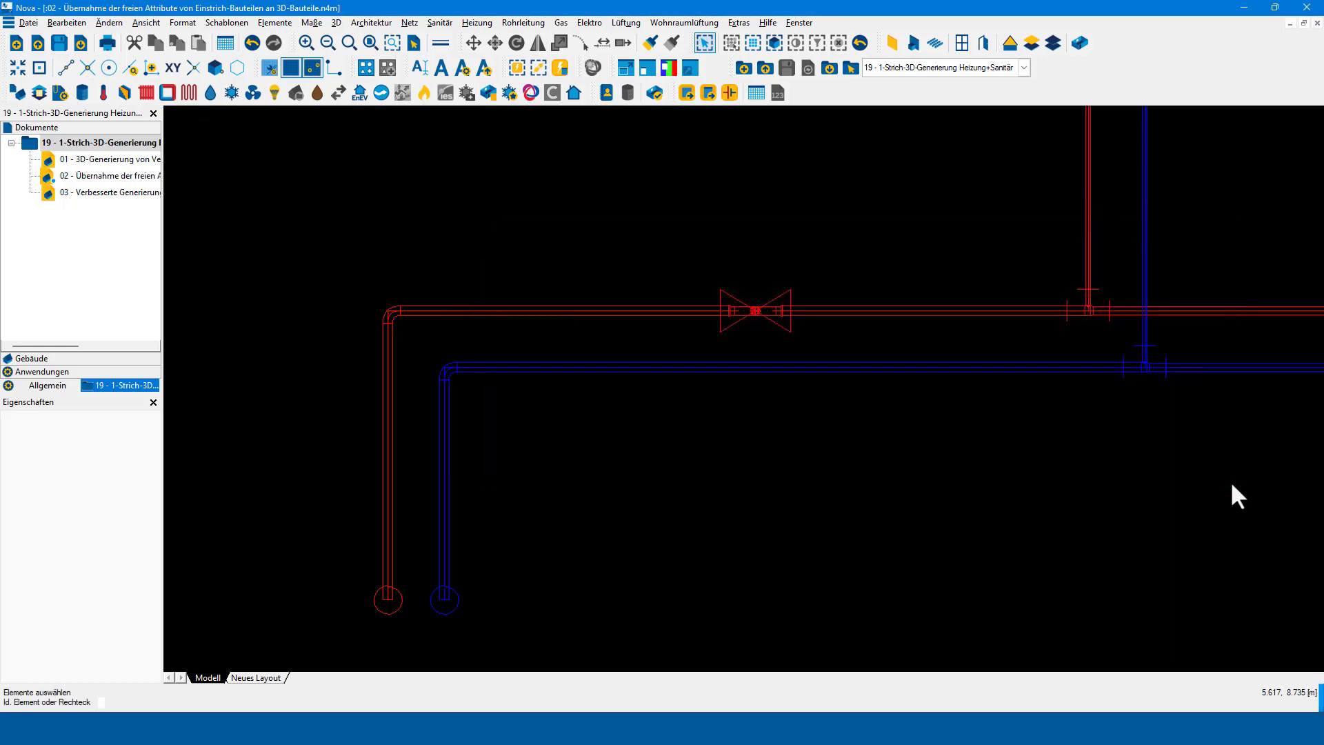
left_click(1317, 23)
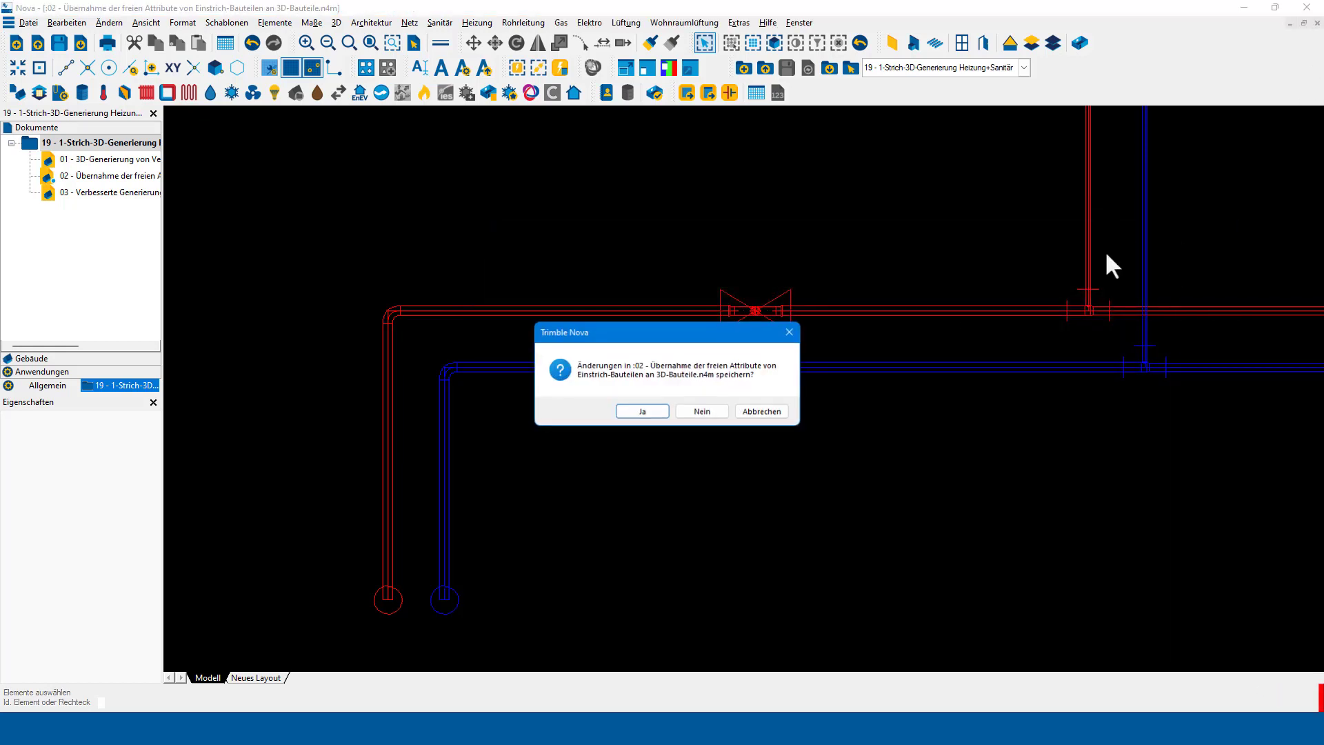
Save drawing 02 and open '03 - Verbesserte Generierung bei T-Stücken', centred on the tees.
left_click(624, 412)
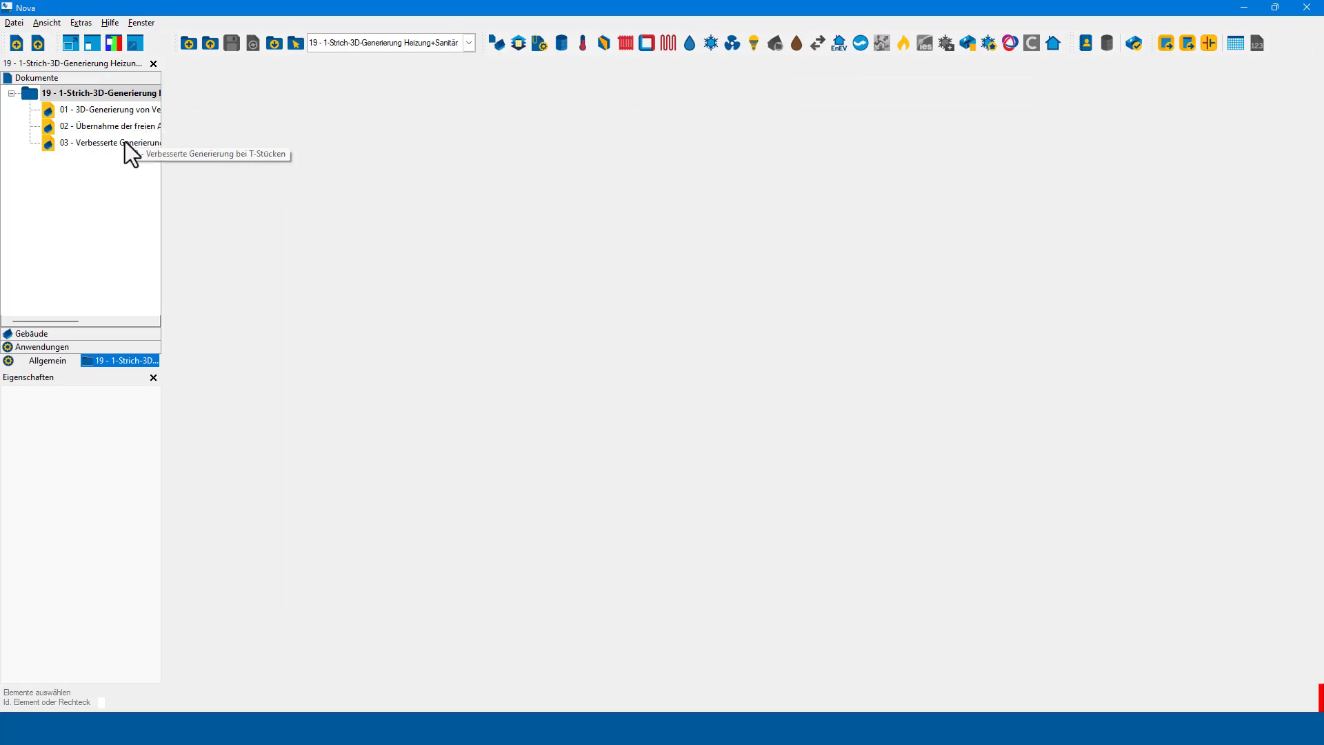
double_click(125, 146)
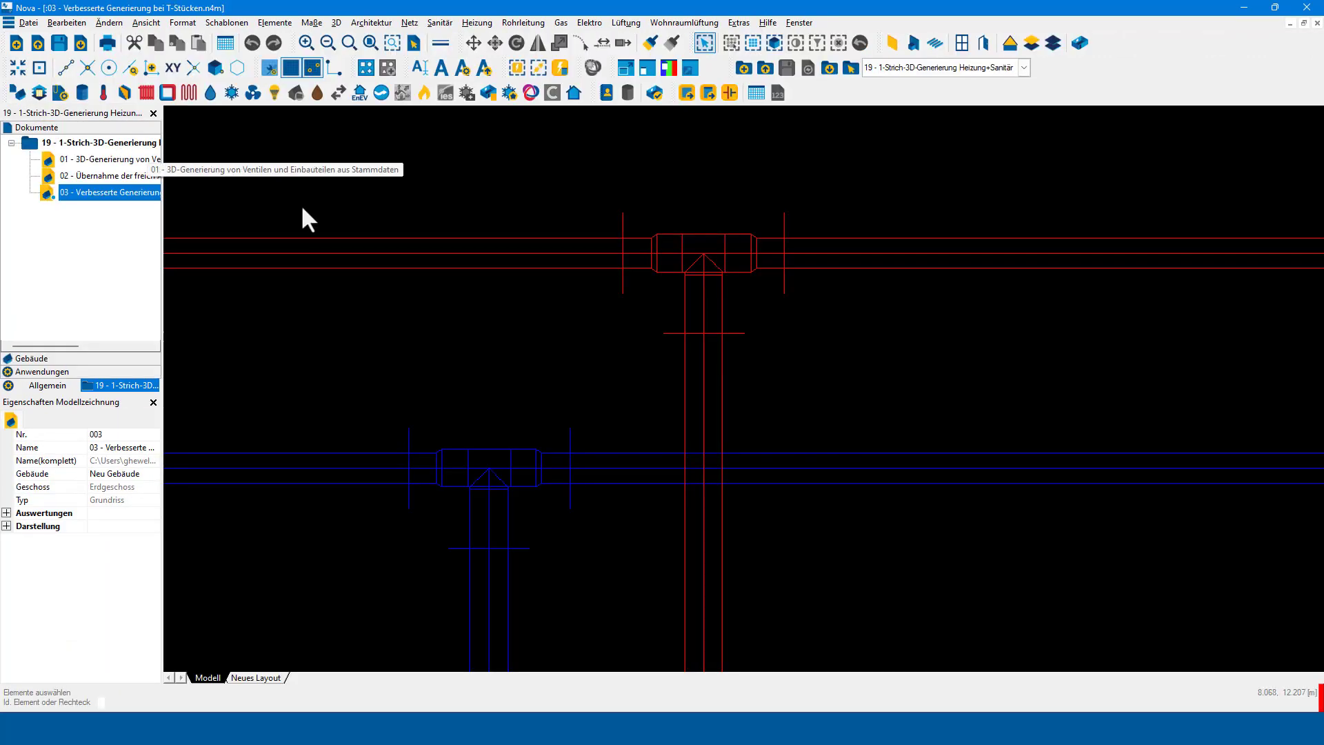
scroll(797, 412, "down", 1)
scroll(796, 410, "down", 1)
scroll(796, 407, "down", 1)
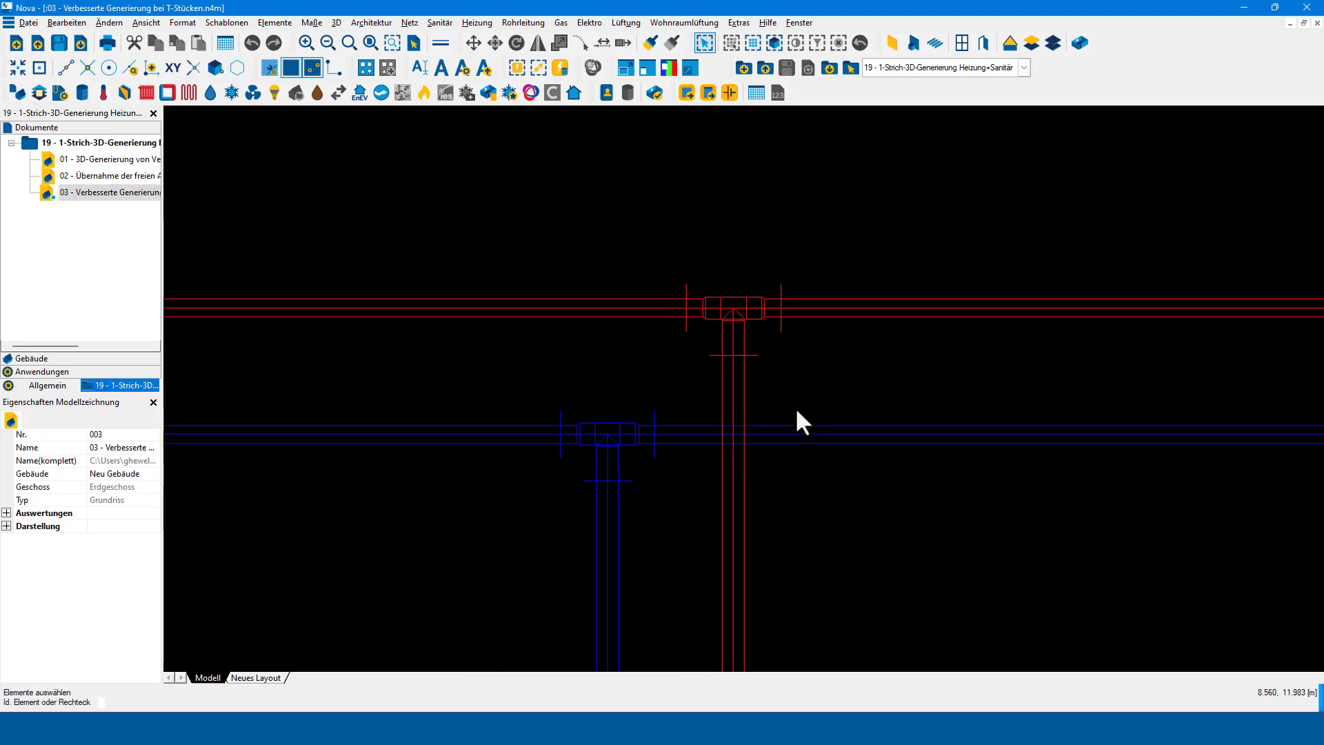
mouse_move(797, 413)
middle_mouse_down()
mouse_move(763, 407)
mouse_move(764, 375)
middle_mouse_up()
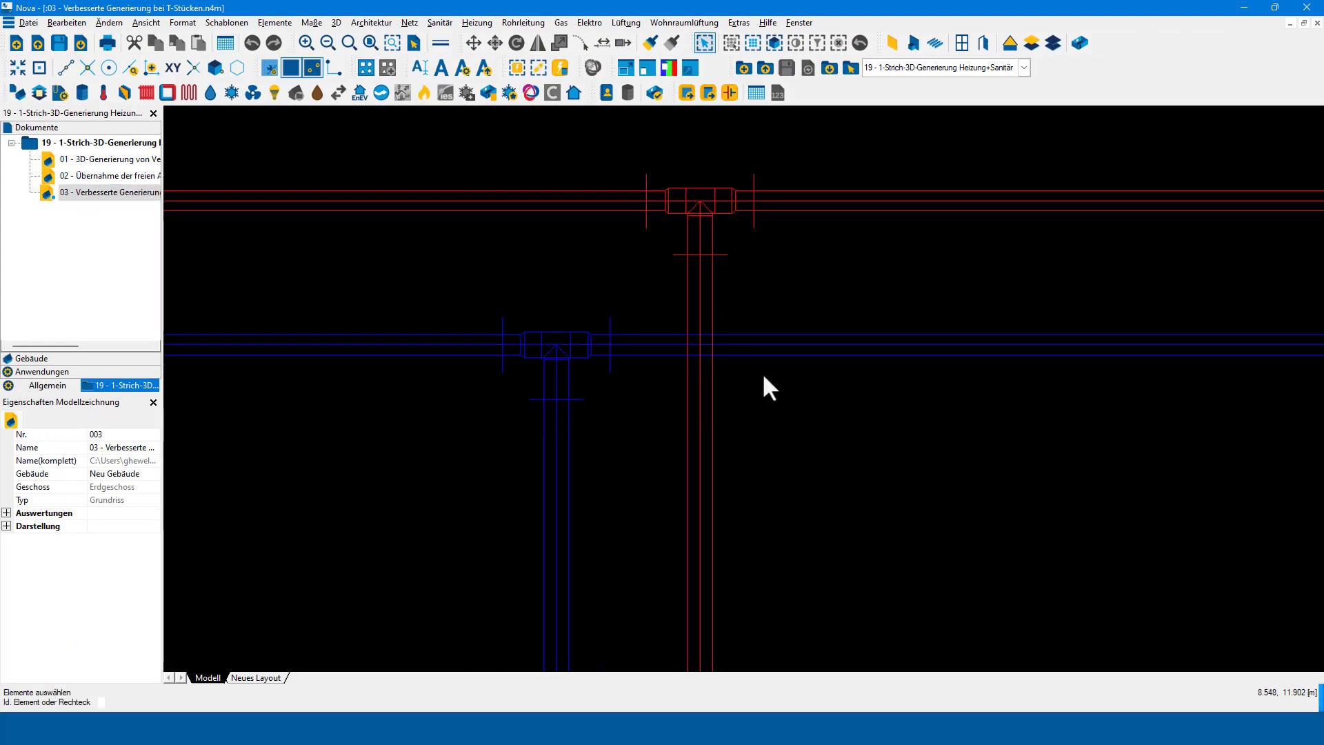
left_click(700, 327)
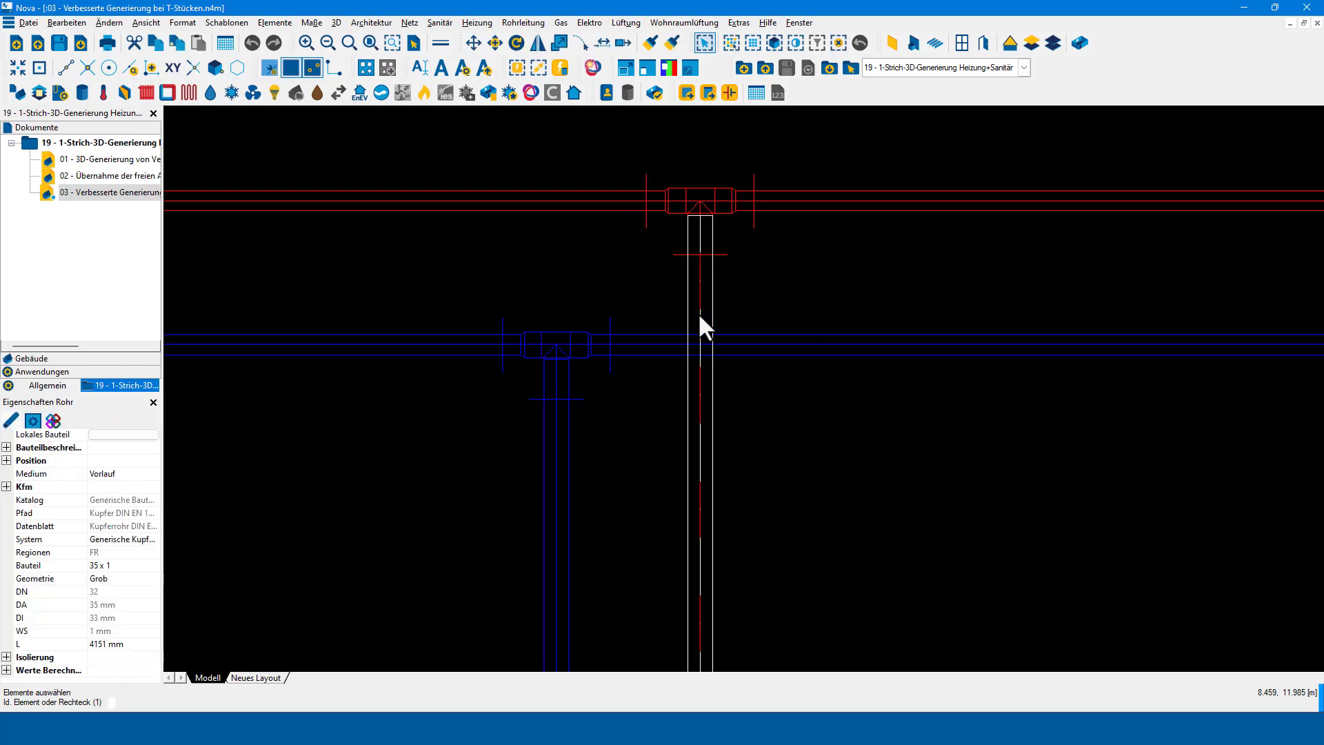
left_click(700, 317)
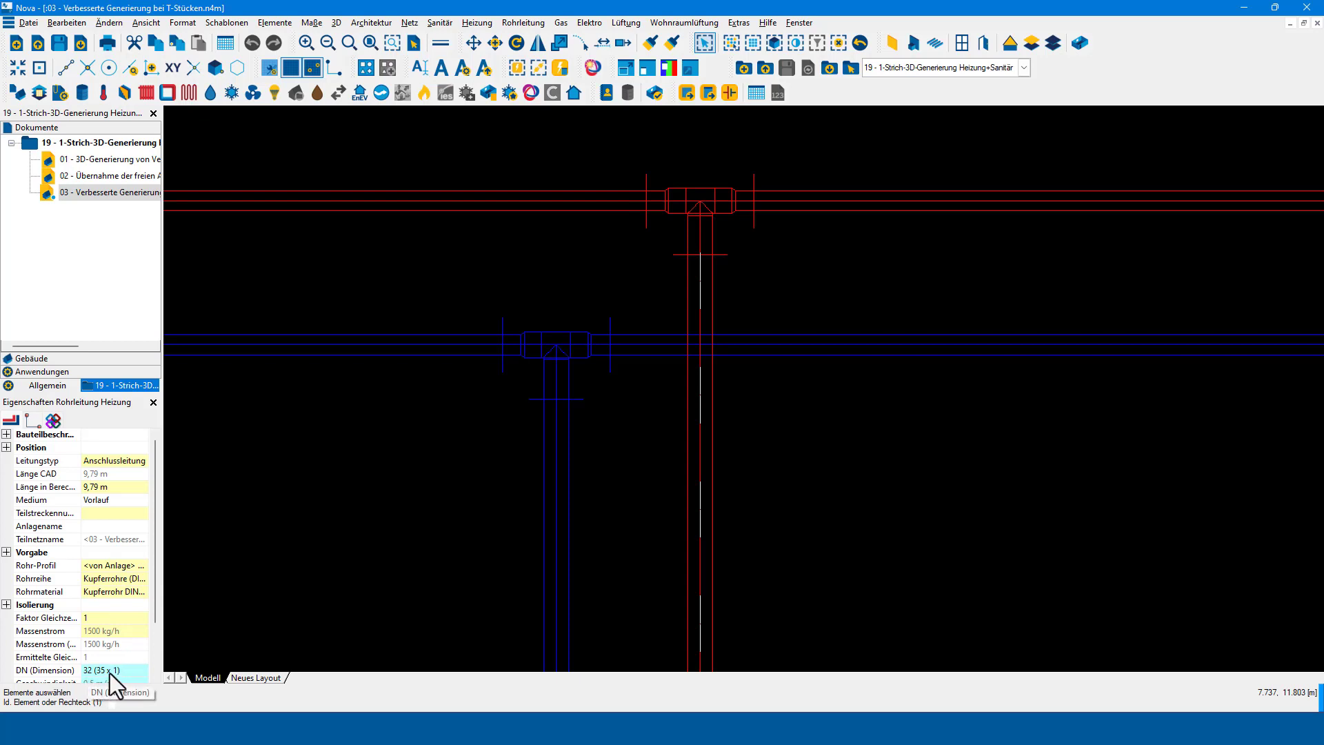
left_click(777, 201)
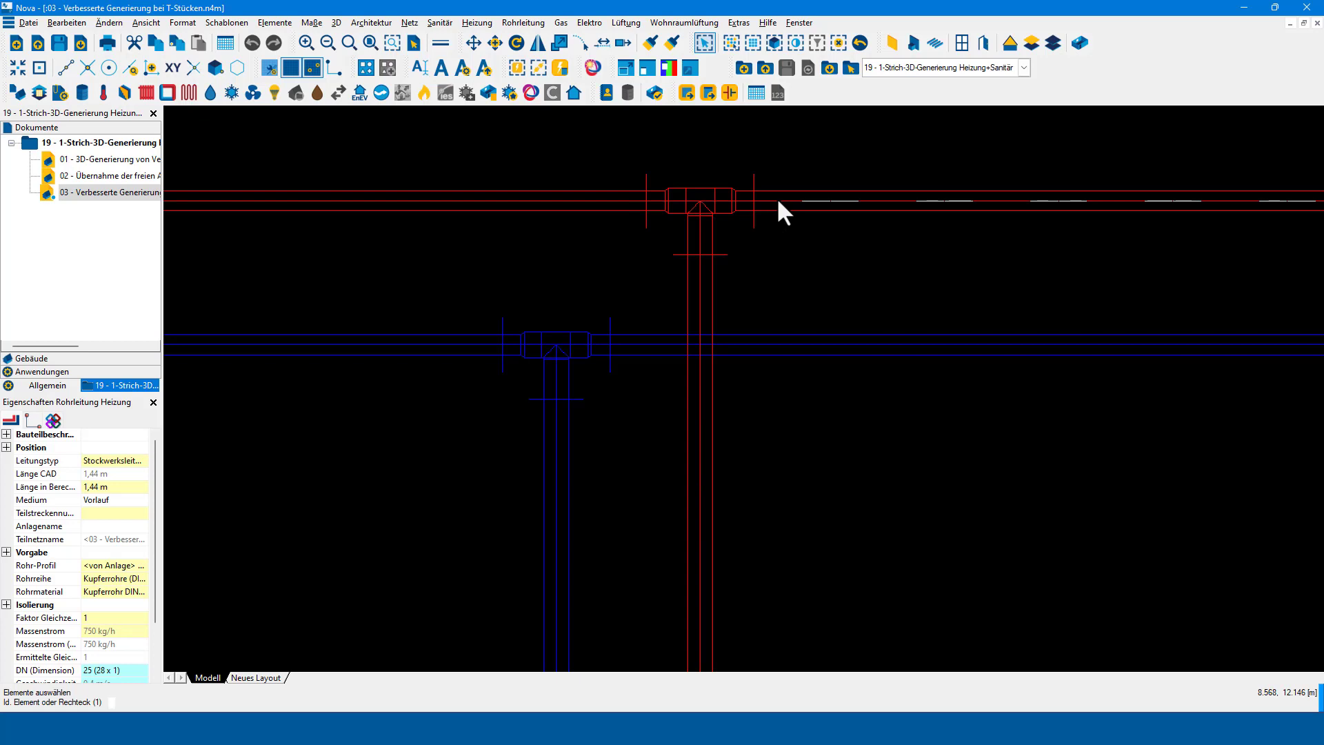
left_click(603, 207)
left_click(566, 204)
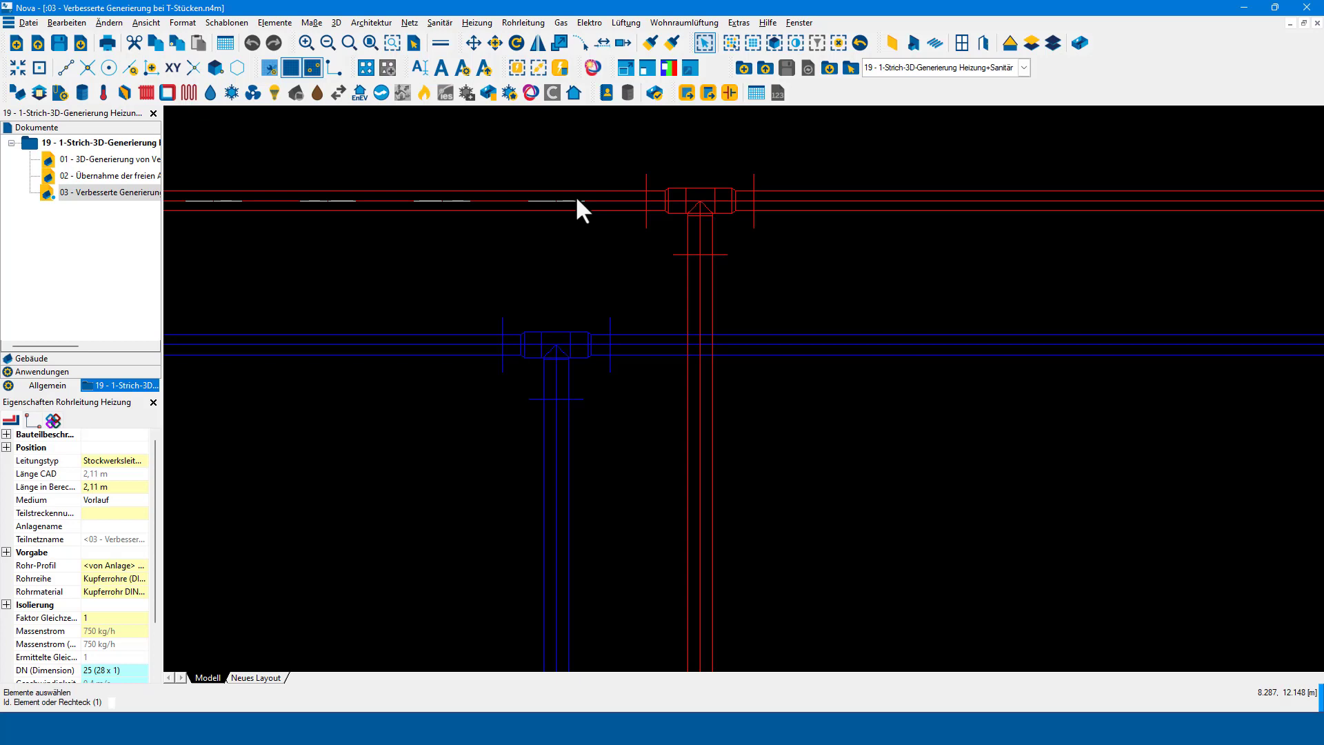
scroll(577, 199, "down", 1)
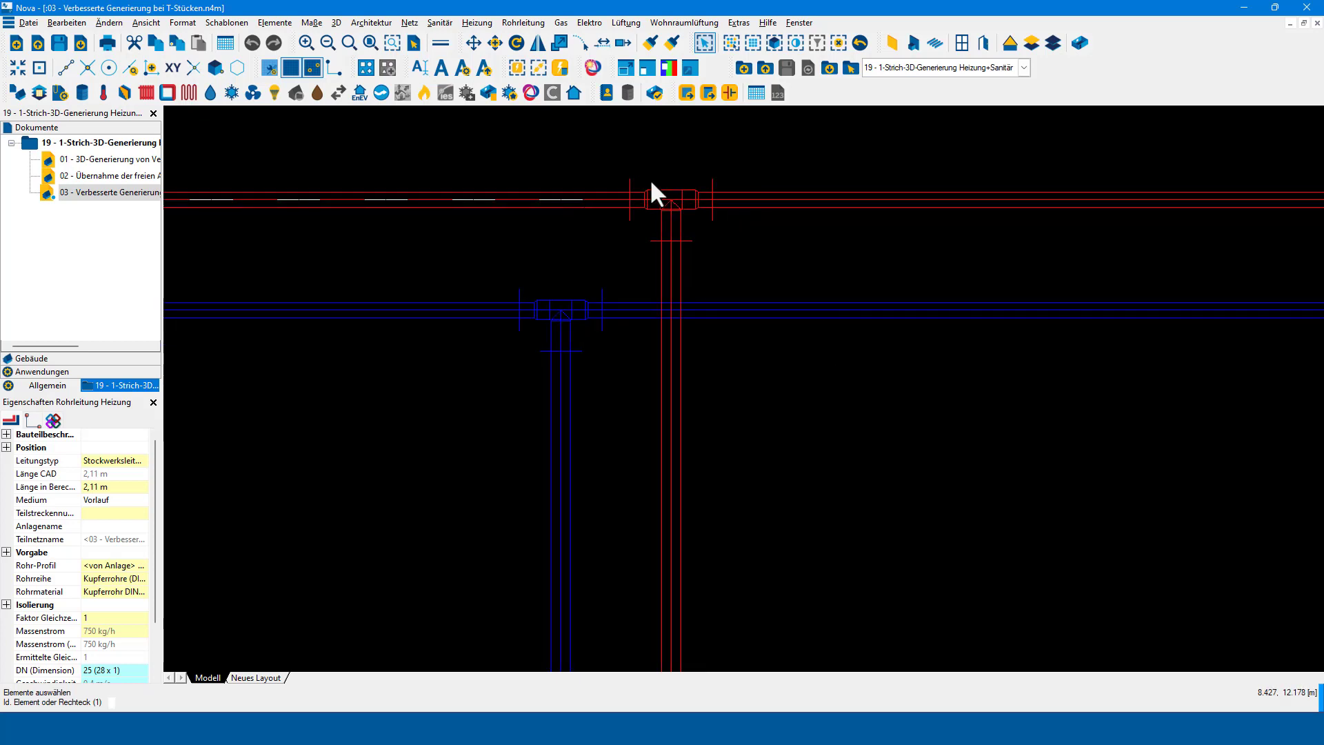
scroll(687, 213, "up", 1)
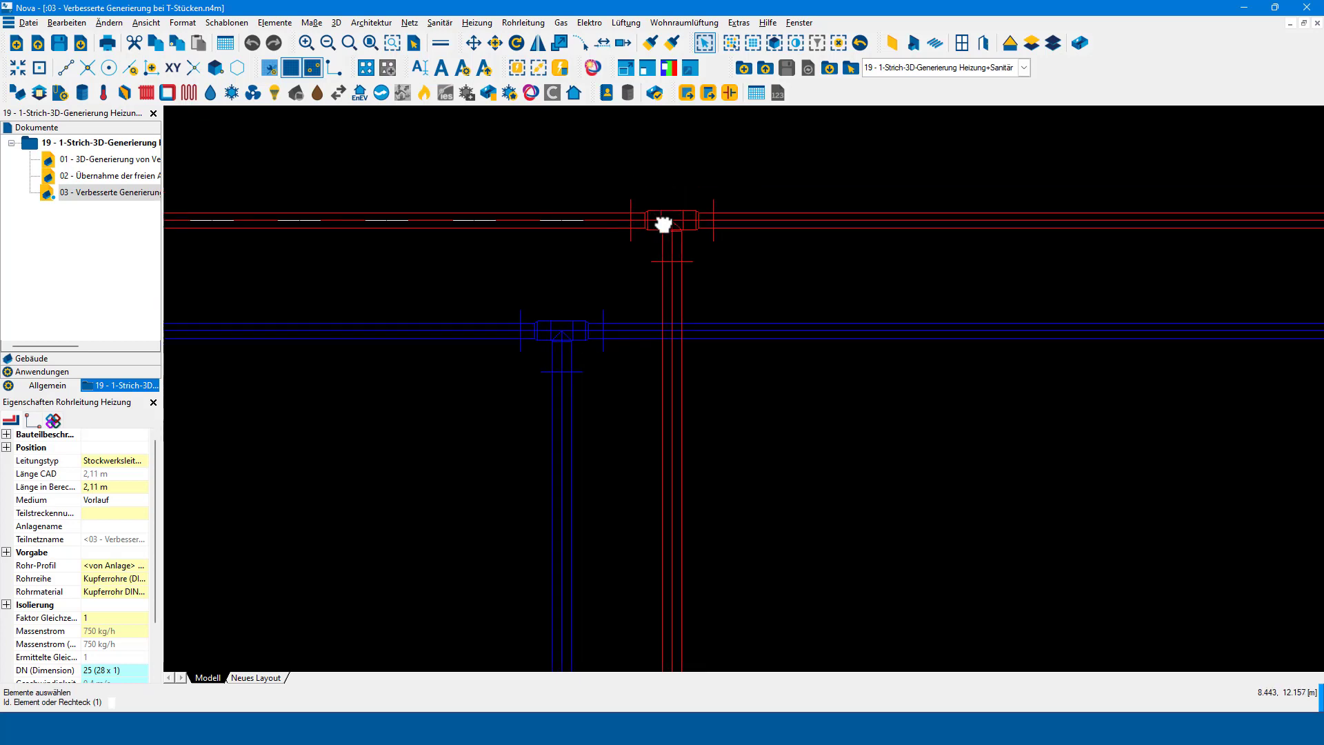
scroll(664, 222, "up", 1)
scroll(669, 238, "up", 1)
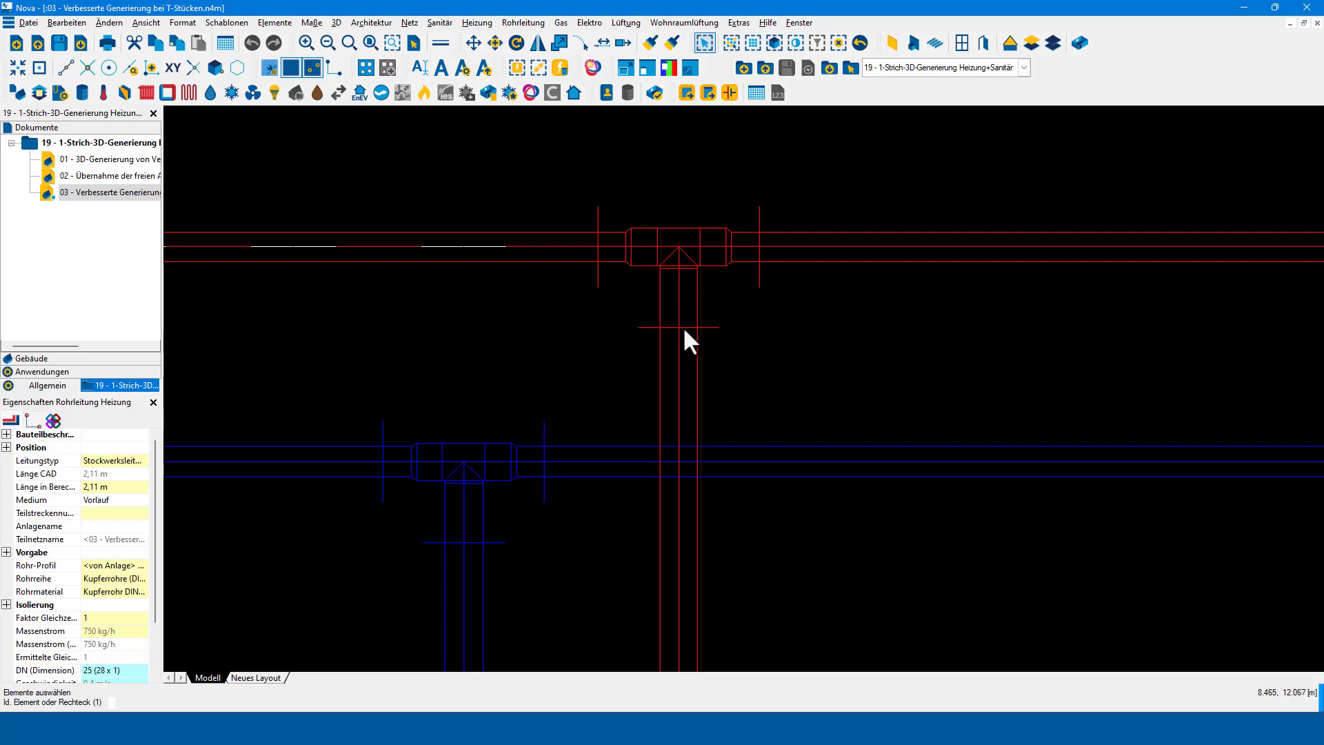
key("Escape")
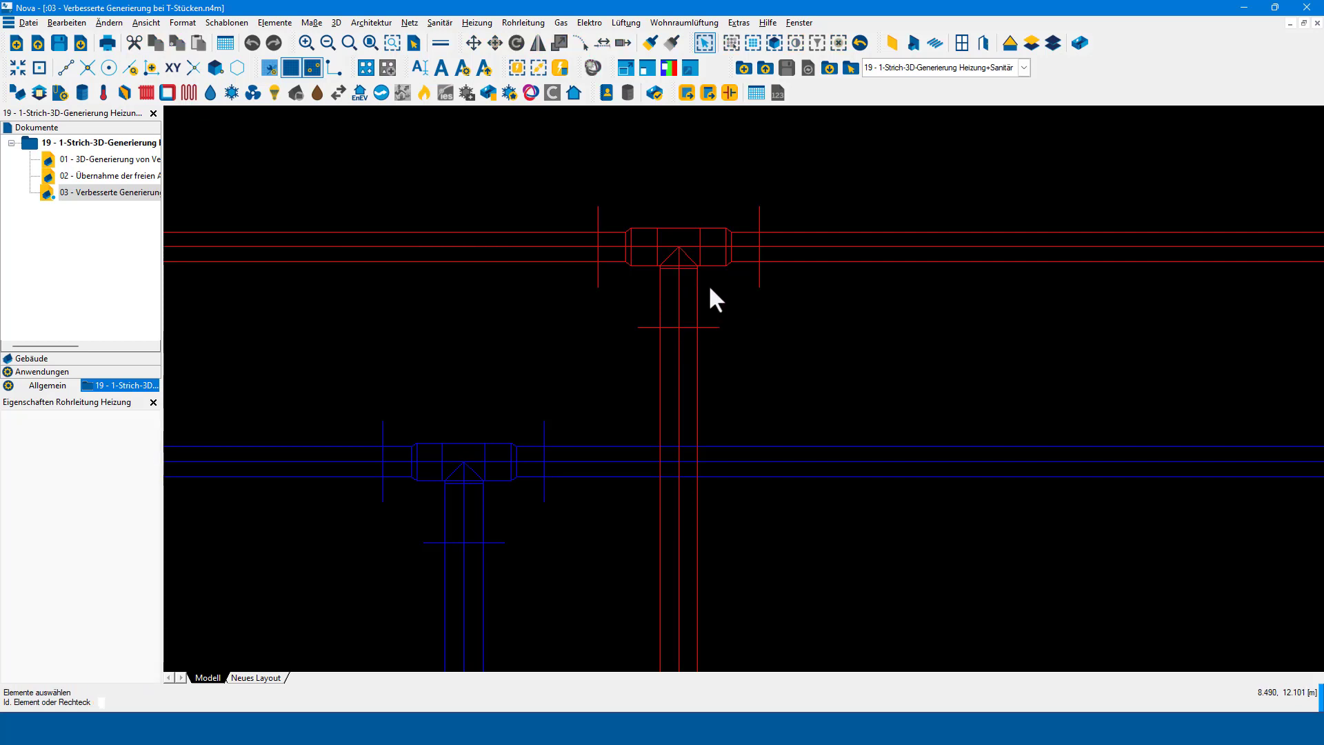
left_click(681, 233)
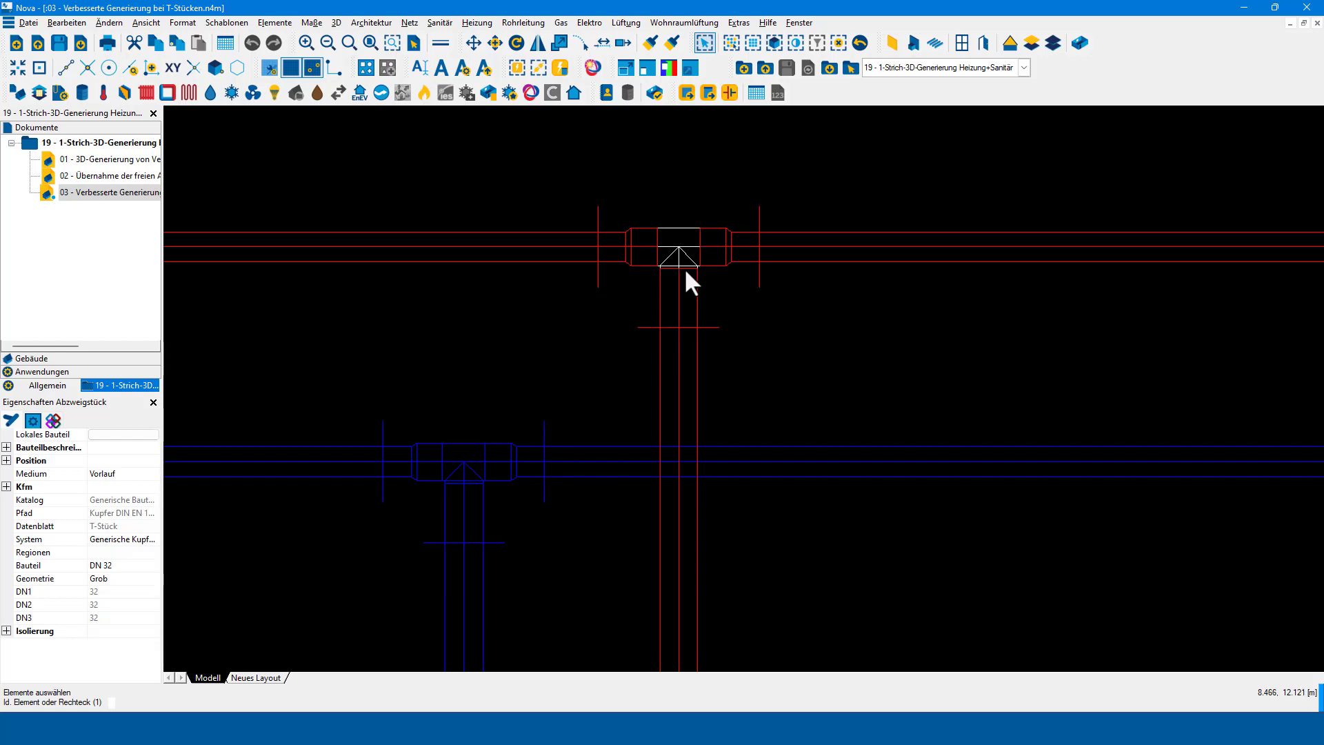
left_click(716, 235)
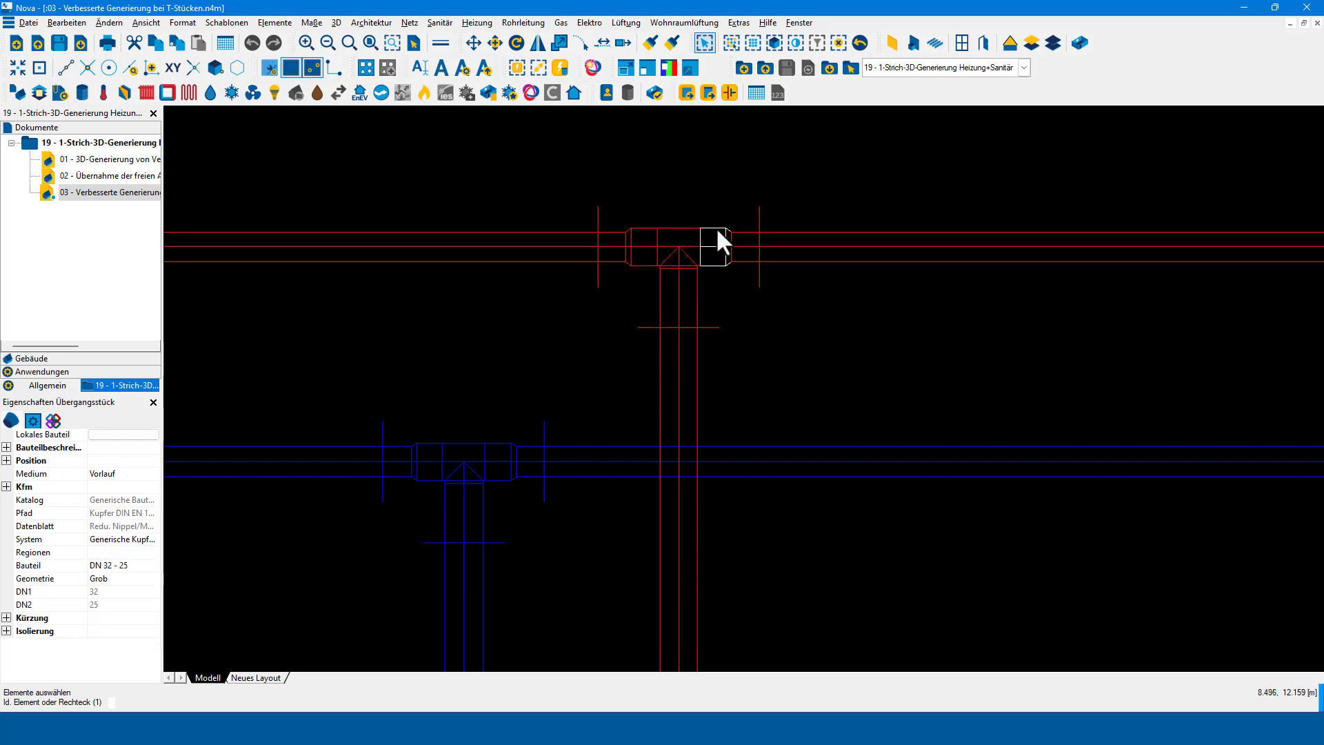
left_click(837, 313)
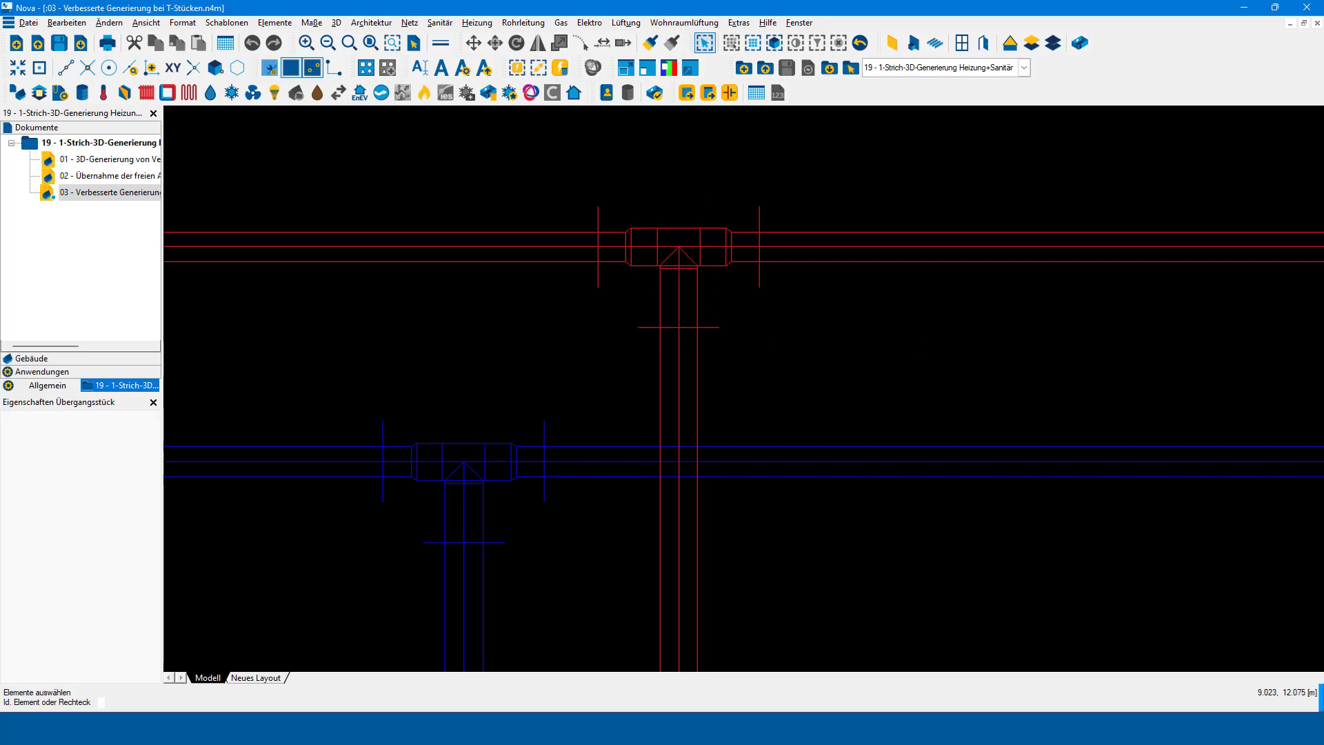
middle_click_drag(765, 343, 766, 336)
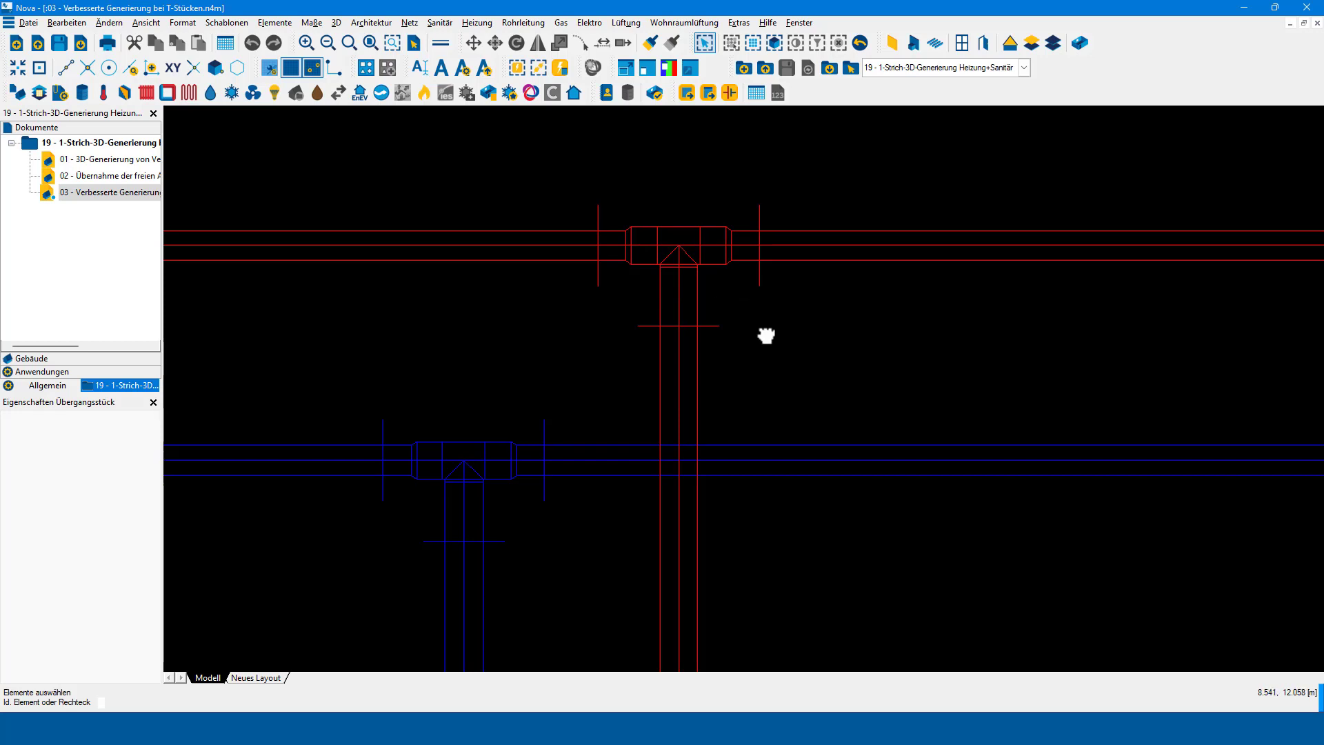
scroll(764, 334, "down", 1)
scroll(764, 335, "down", 1)
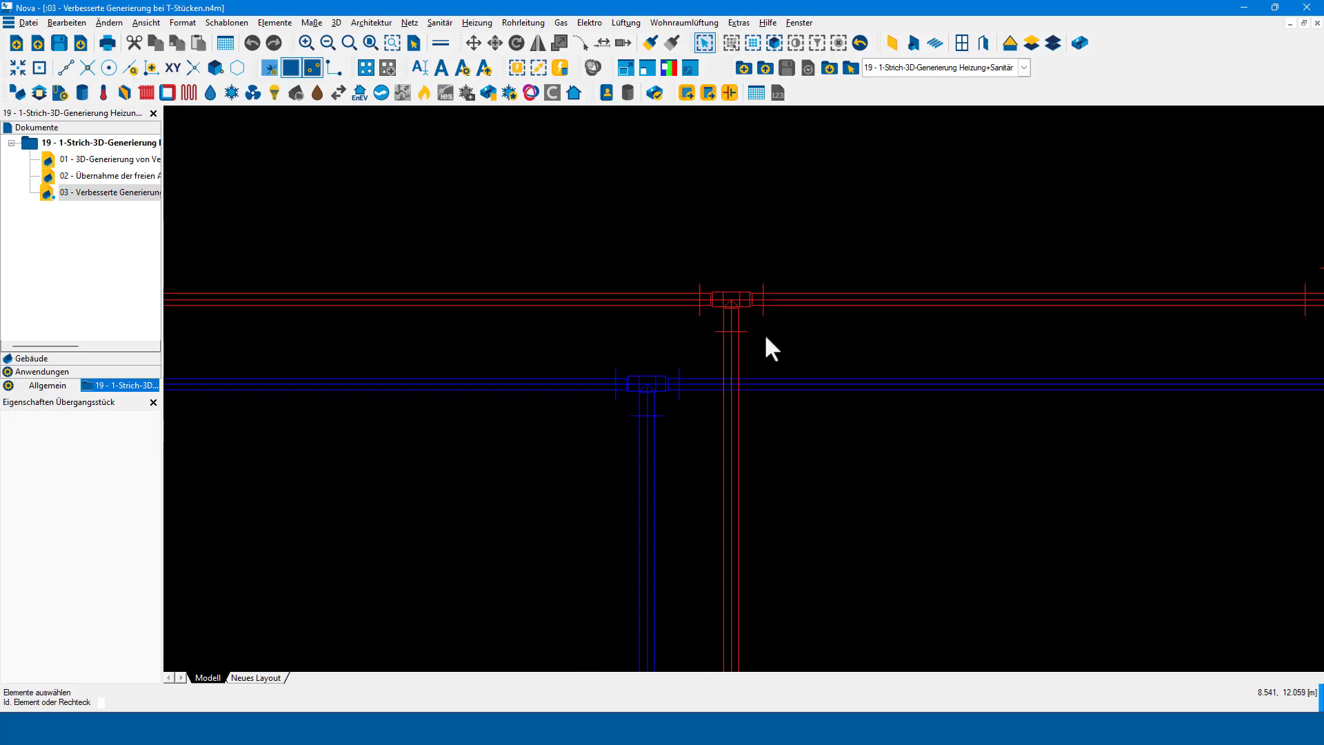